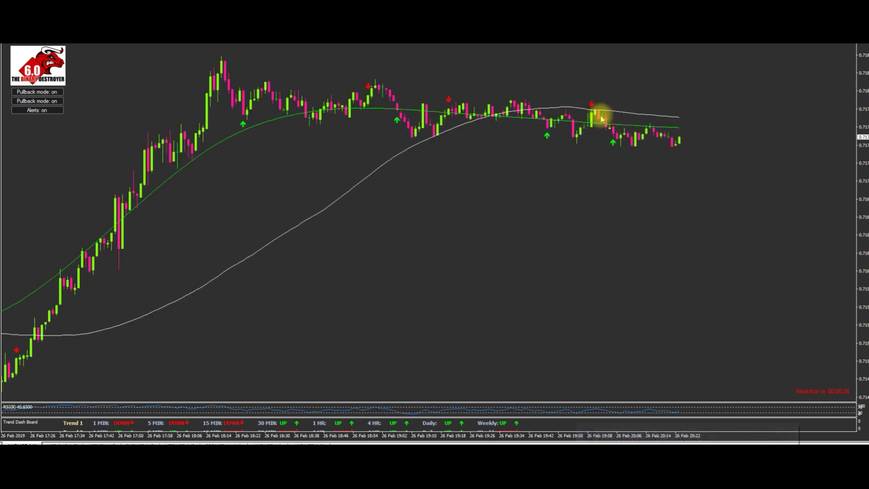
Zoom the Binary Destroyer 6.0 chart out to show candles from 14:28 to 20:20.
key("minus")
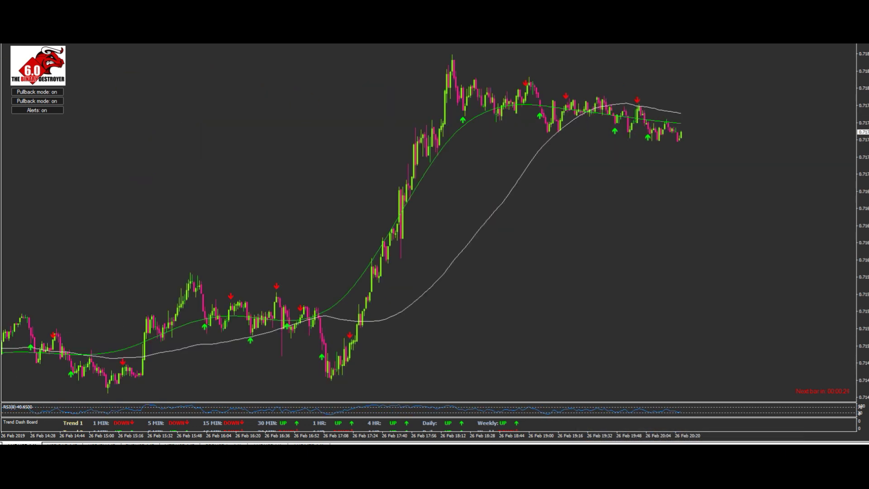
Add a 30-period moving average to the chart.
left_click(54, 1)
mouse_move(73, 11)
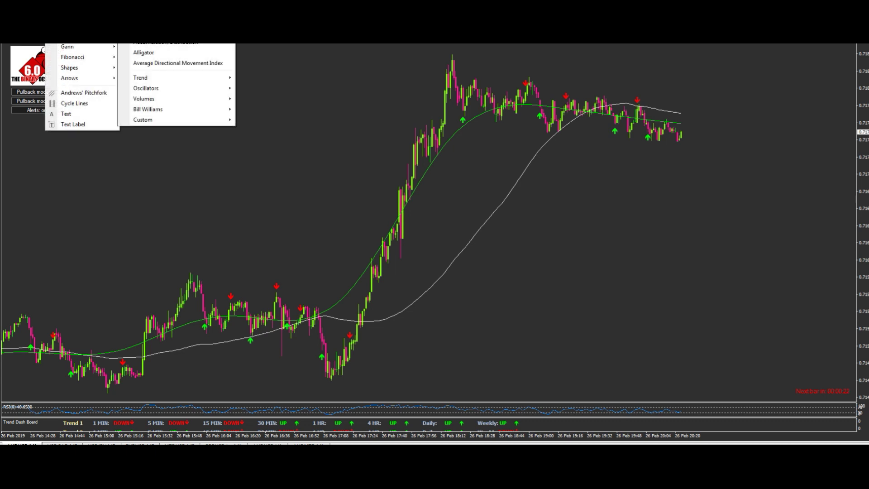
left_click(152, 12)
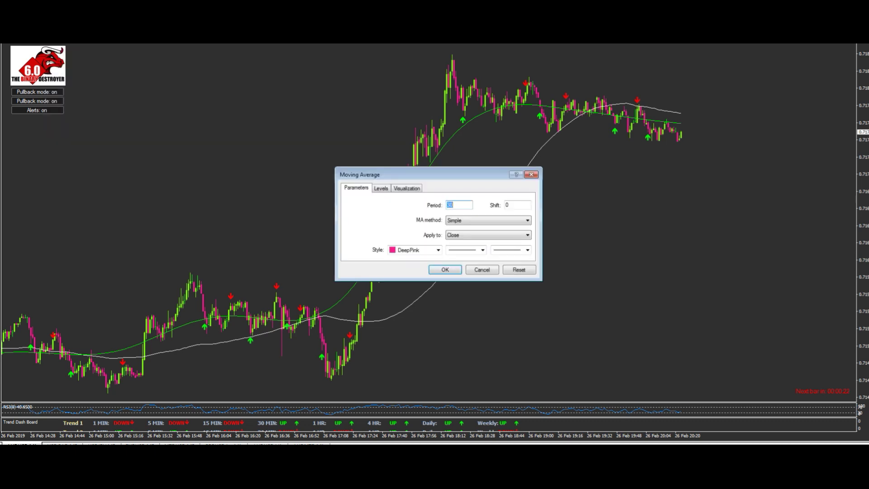
left_click(449, 270)
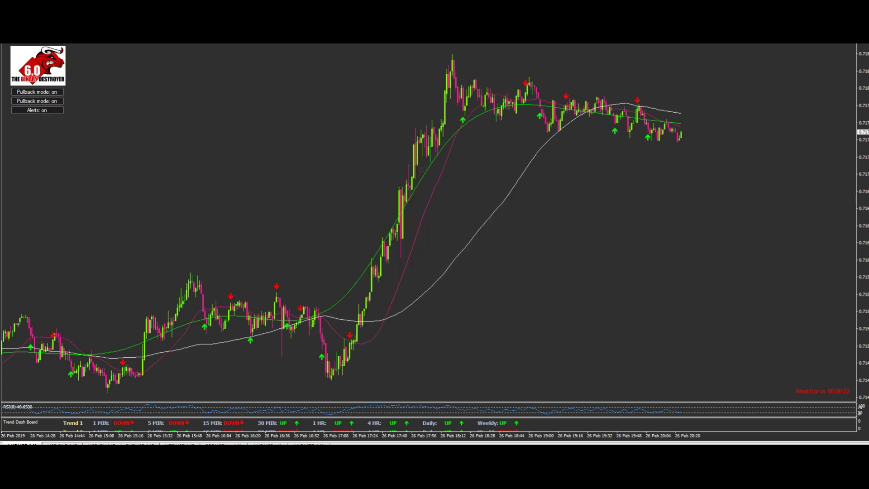
Remove the 30-period moving average again through the Indicators List.
key("alt+i")
key("Right")
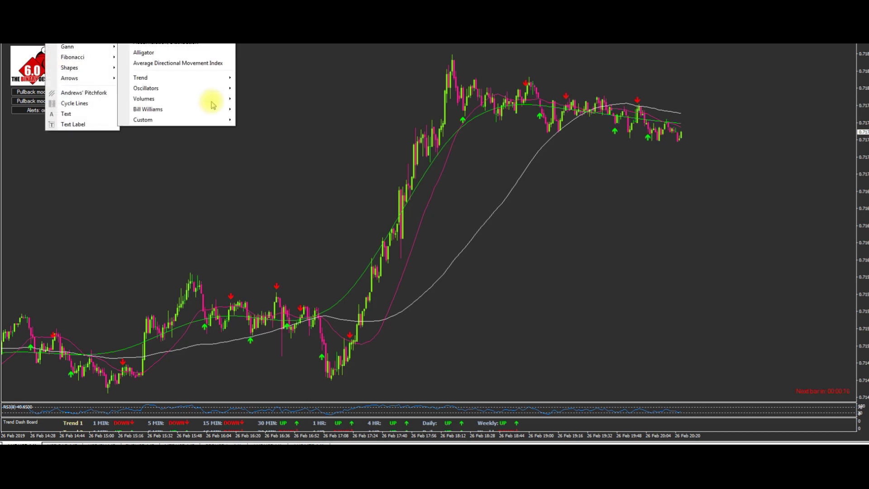
left_click(366, 73)
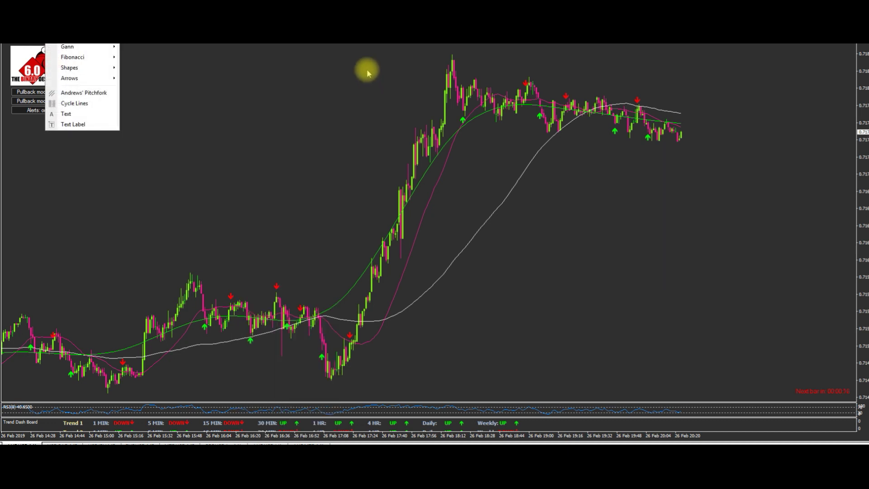
right_click(367, 69)
left_click(393, 122)
left_click(335, 64)
left_click(443, 46)
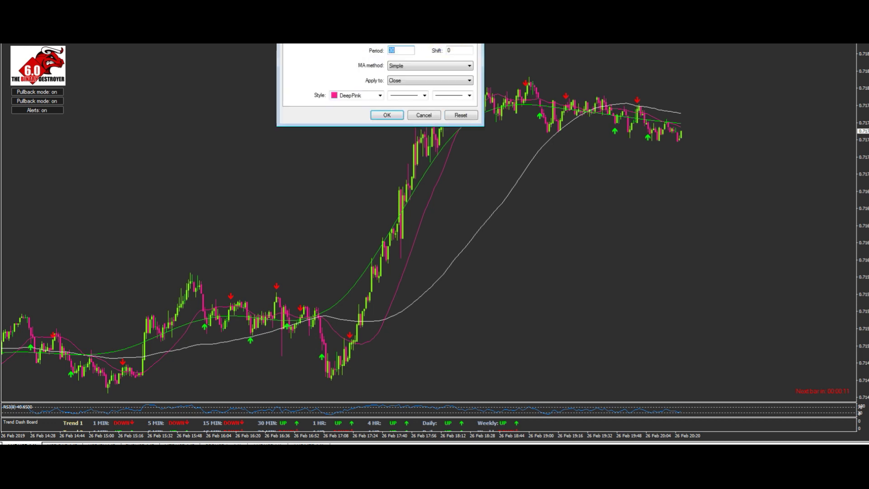
left_click(472, 21)
left_click(448, 52)
left_click(448, 108)
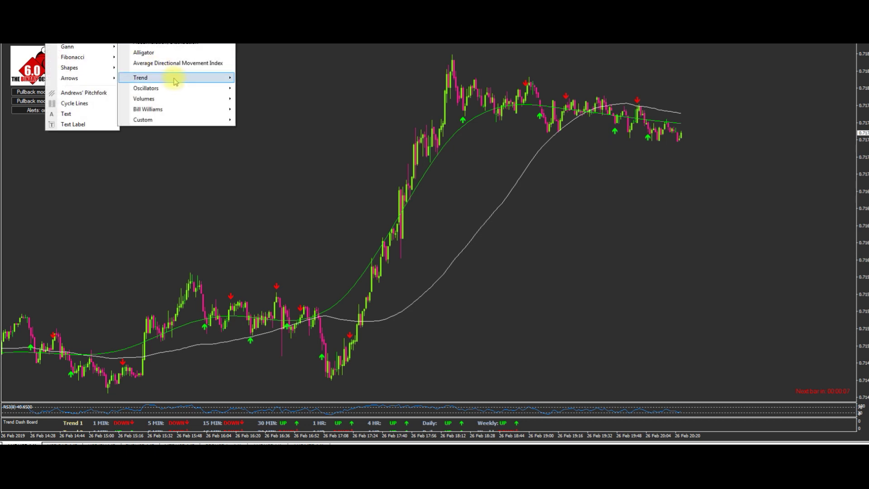
Add a Stochastic Oscillator in a new subwindow below the chart.
mouse_move(173, 120)
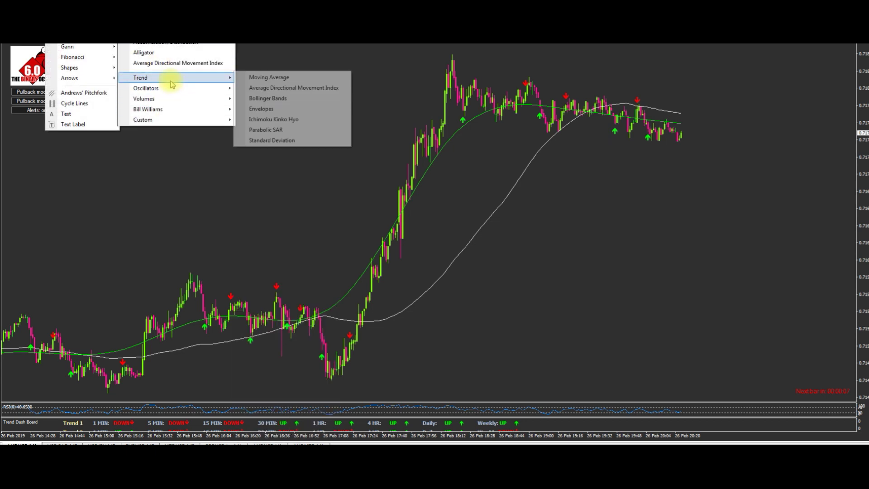
mouse_move(182, 92)
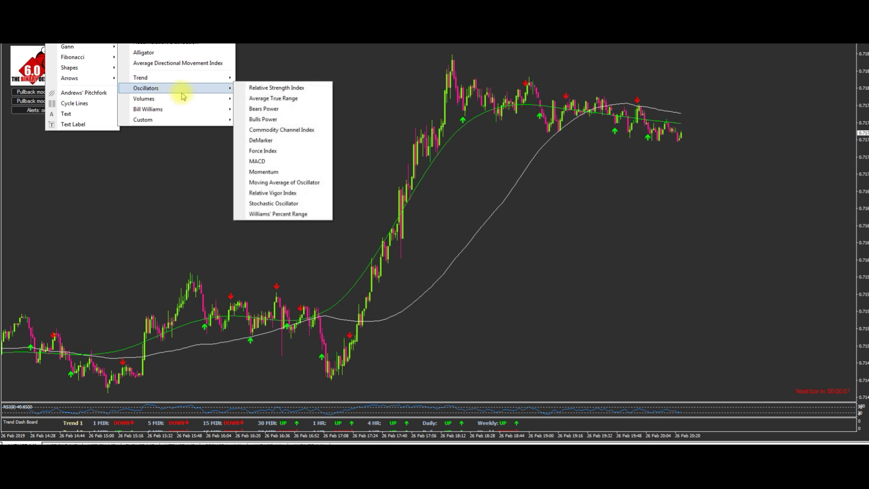
left_click(288, 203)
left_click(445, 270)
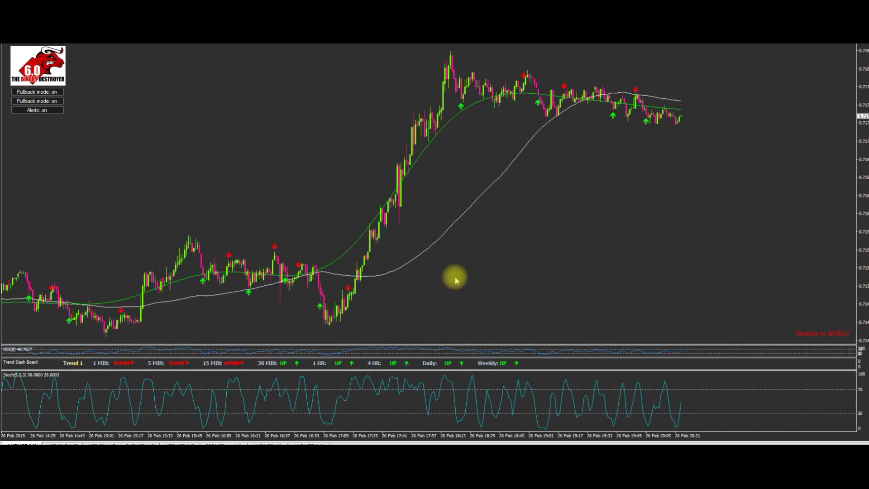
Enlarge the Stochastic pane, switch to the GBPUSD chart, and bring up Binary Option Trading.
left_click_drag(584, 370, 581, 364)
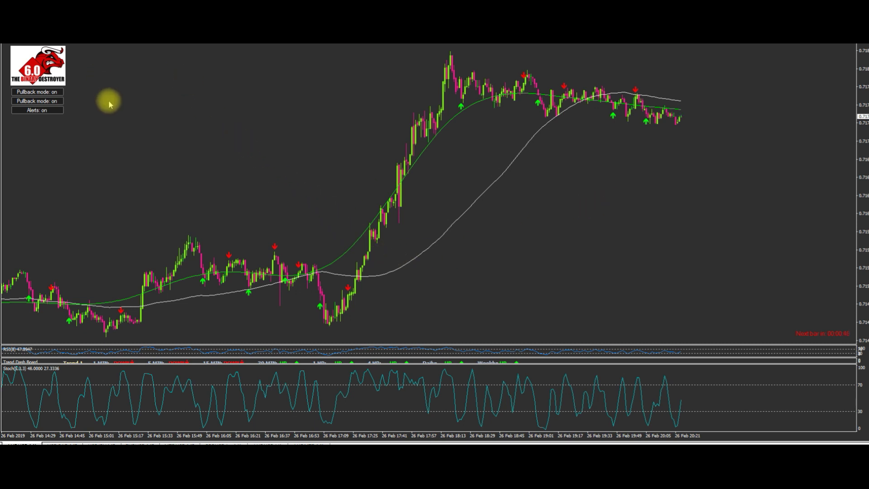
left_click(223, 445)
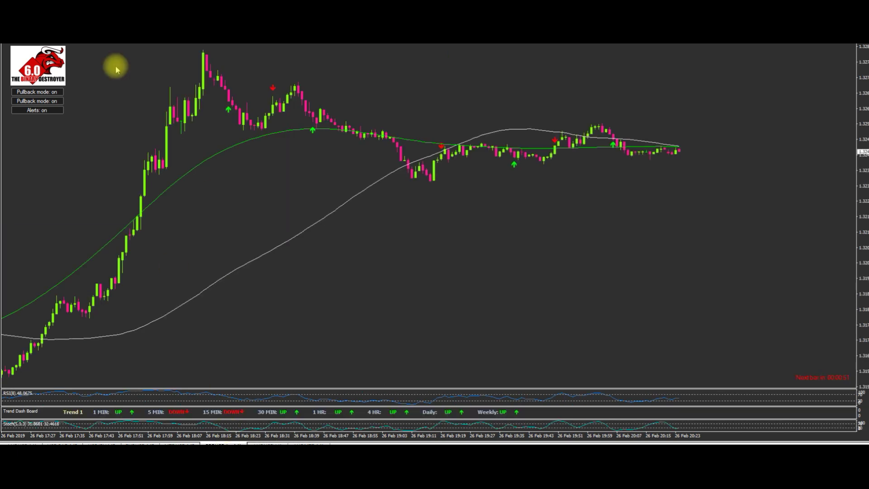
key("F9")
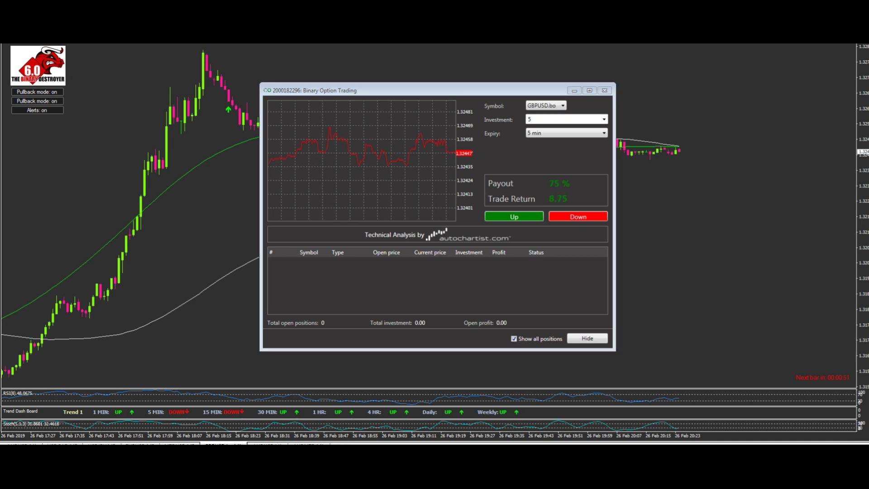
Maximize the AUDUSD chart with the binary trading window moved lower.
key("ctrl+F5")
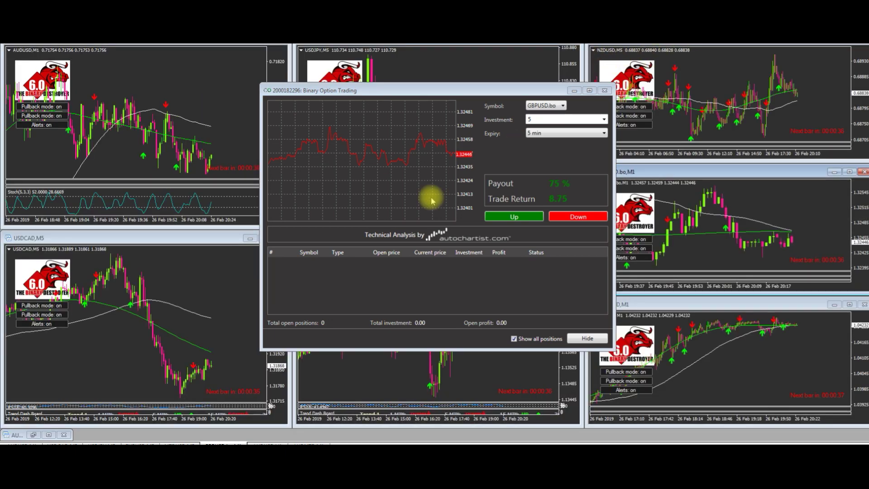
left_click(459, 116)
left_click_drag(455, 95, 425, 144)
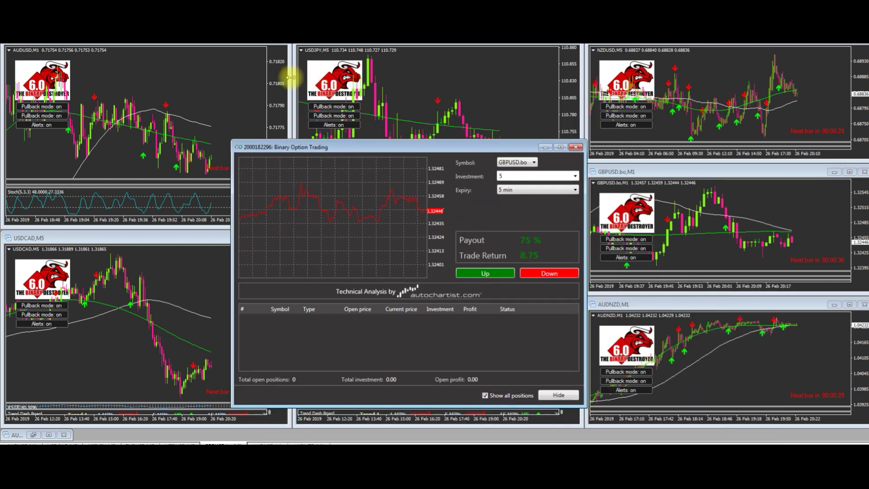
left_click(266, 40)
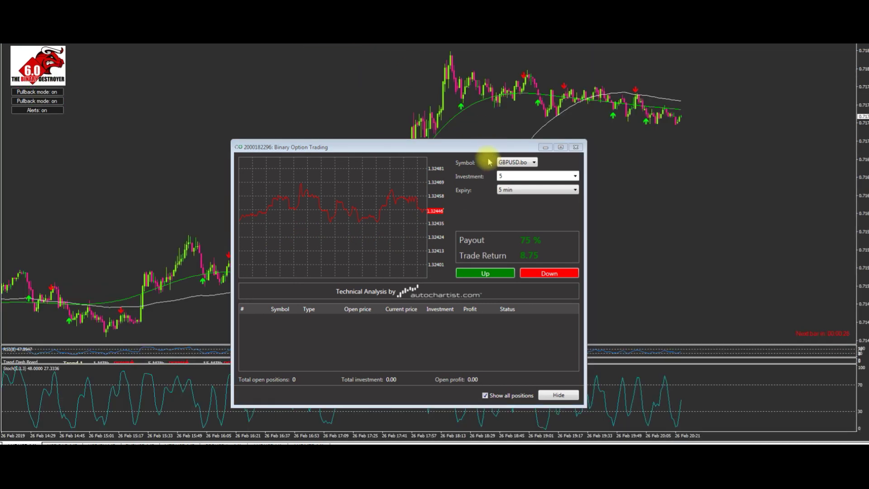
Set the trading window's symbol to AUDUSD.bo and park it at the left edge.
left_click_drag(431, 147, 335, 149)
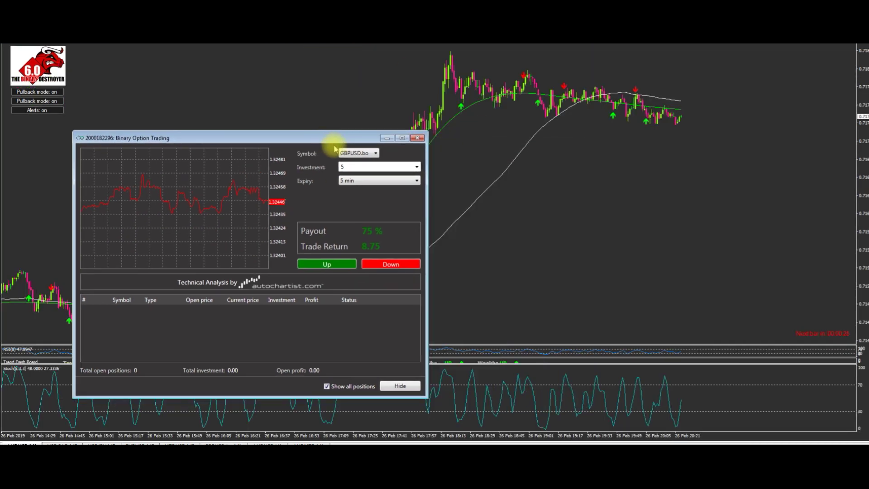
left_click(376, 154)
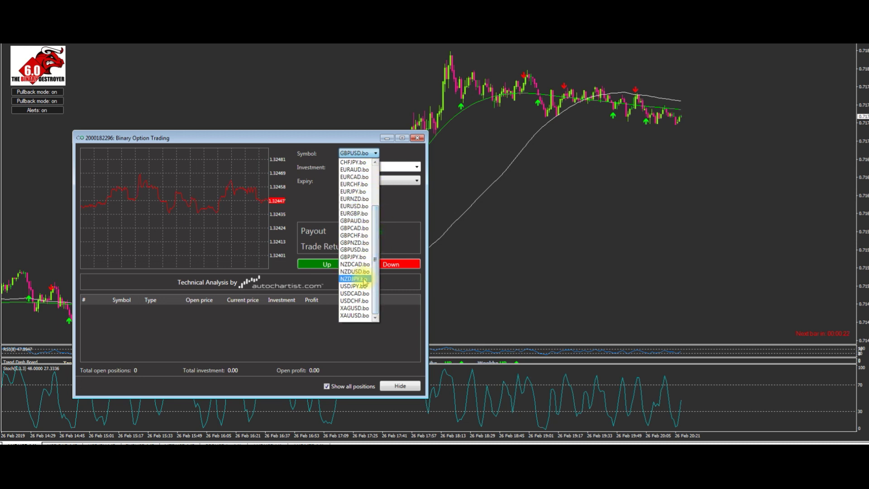
scroll(375, 268, "up", 3)
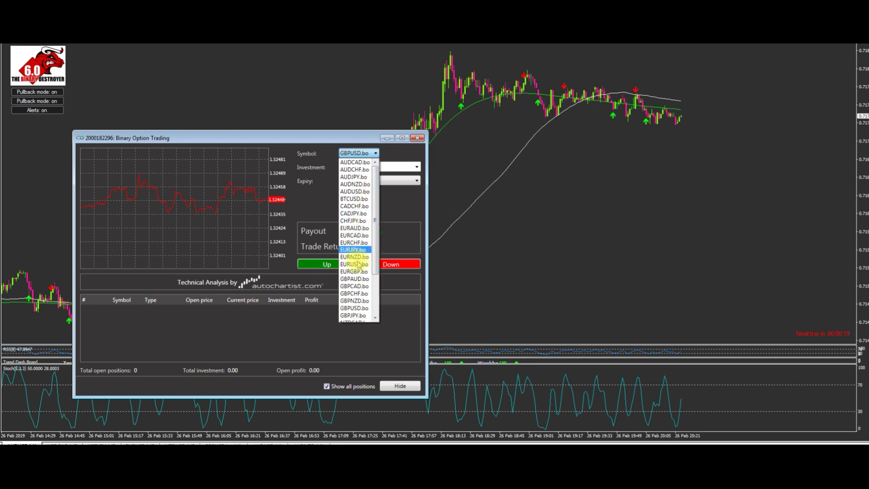
left_click(351, 193)
left_click_drag(336, 140, 230, 130)
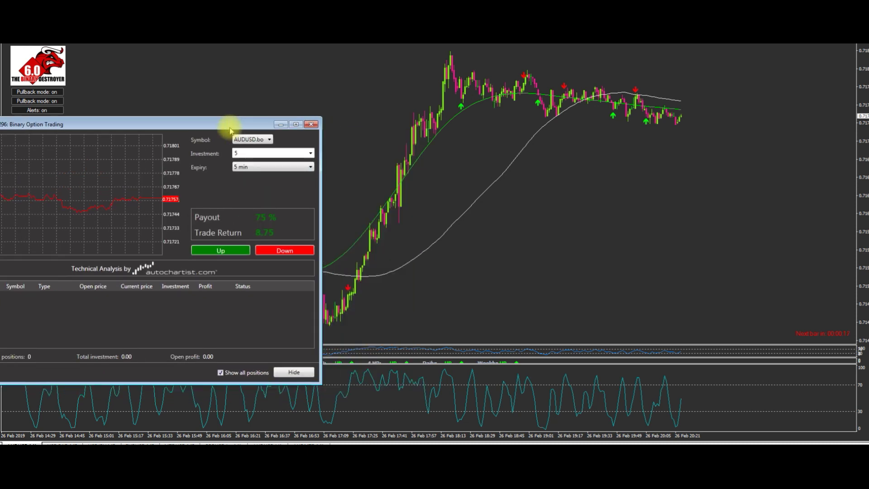
Turn off both Pullback modes so the red and green bands show.
left_click(561, 197)
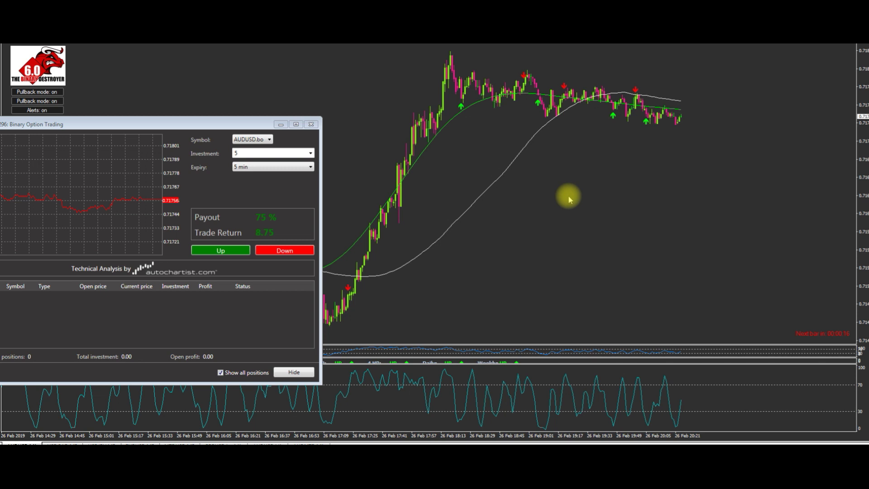
left_click(34, 93)
left_click(49, 101)
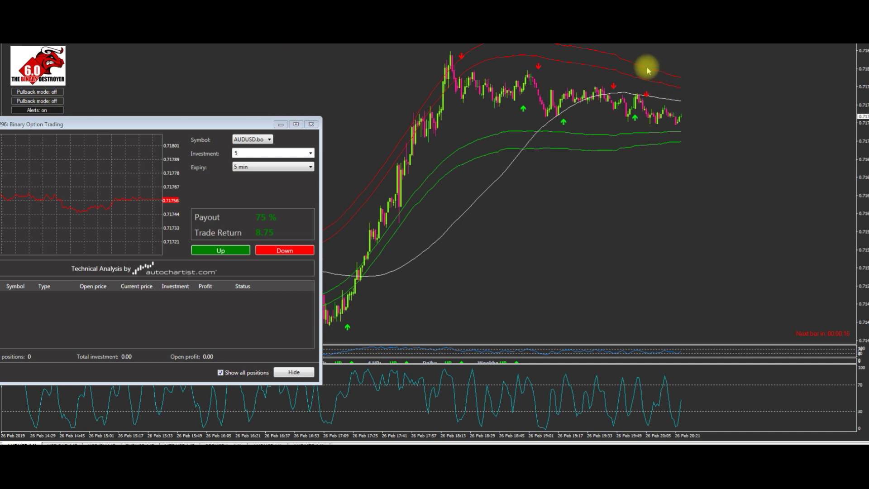
Draw annotation arrows at the green band, the upper red band and the Pullback setting.
mouse_move(649, 72)
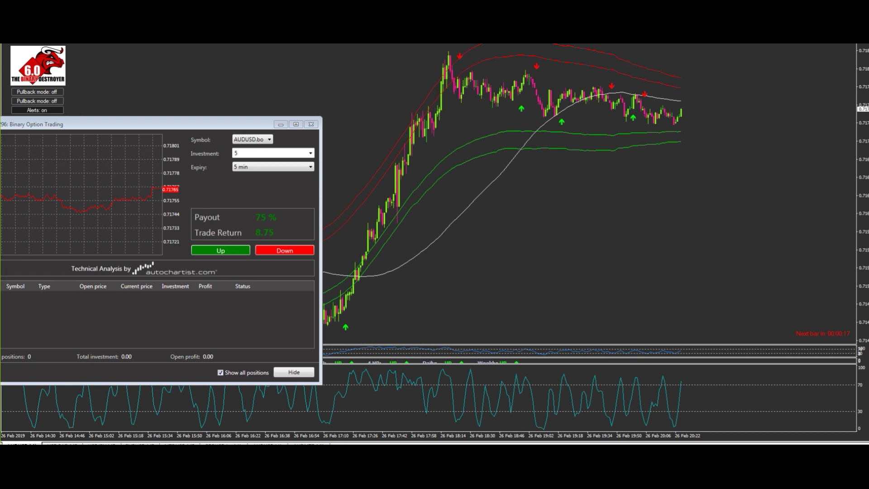
left_click_drag(558, 197, 565, 195)
key("Escape")
mouse_move(612, 76)
left_click_drag(602, 260, 605, 138)
left_click_drag(740, 55, 669, 76)
left_click_drag(124, 95, 59, 97)
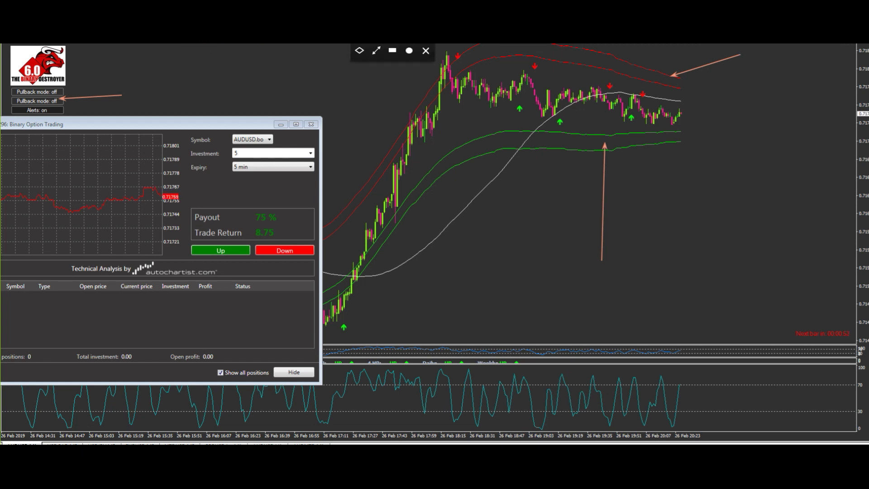
left_click(39, 93)
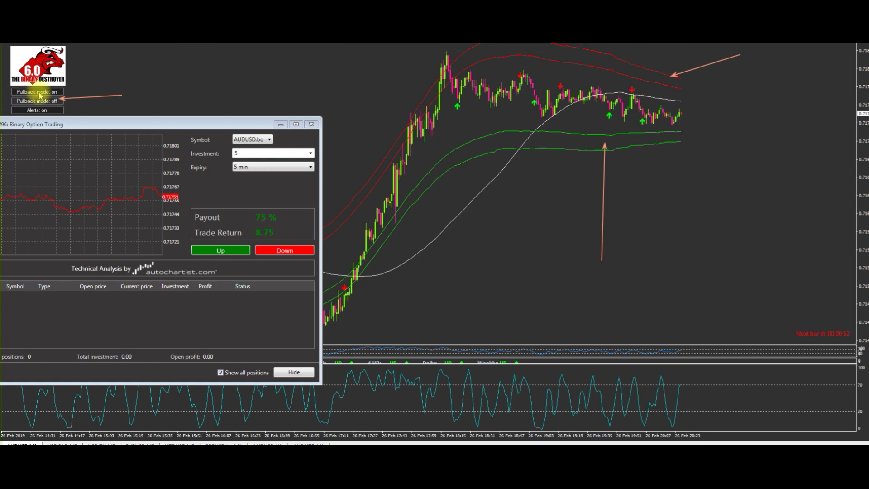
left_click(37, 102)
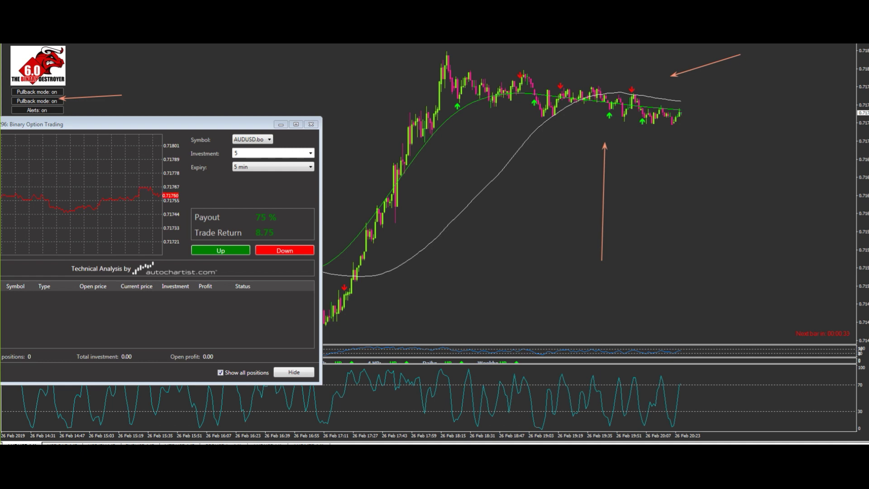
left_click(540, 47)
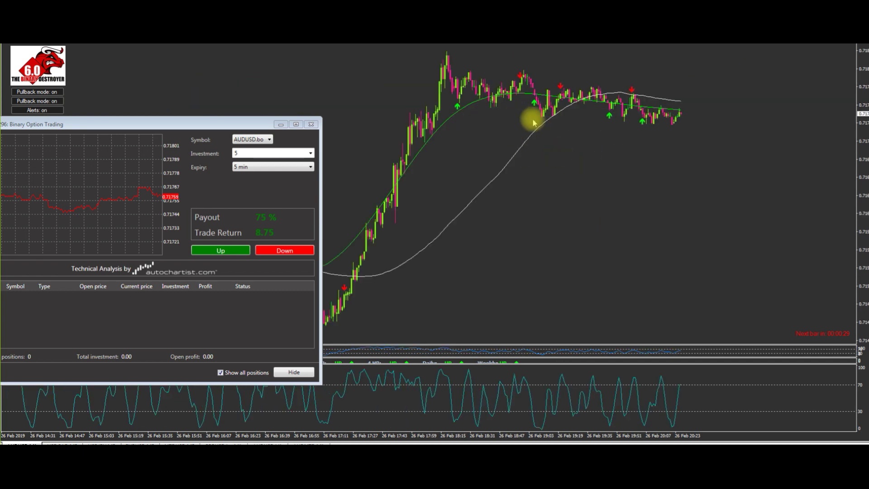
left_click(463, 45)
left_click(443, 61)
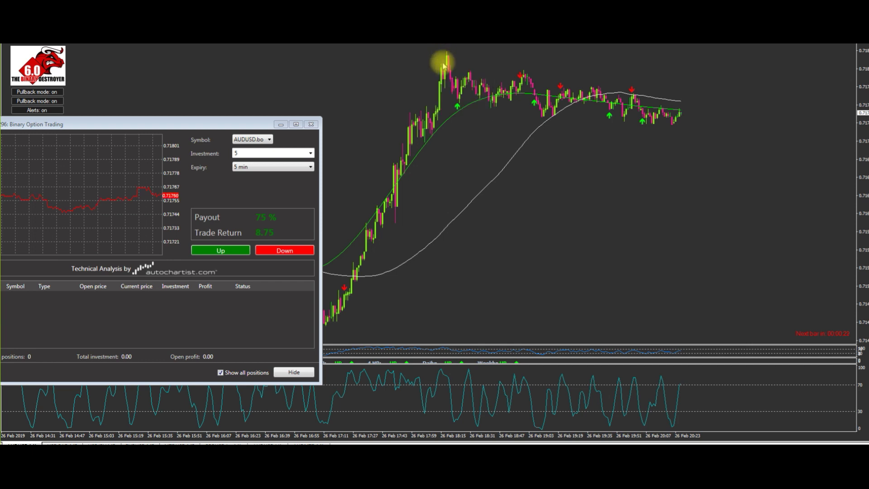
left_click(393, 44)
left_click_drag(361, 109, 422, 153)
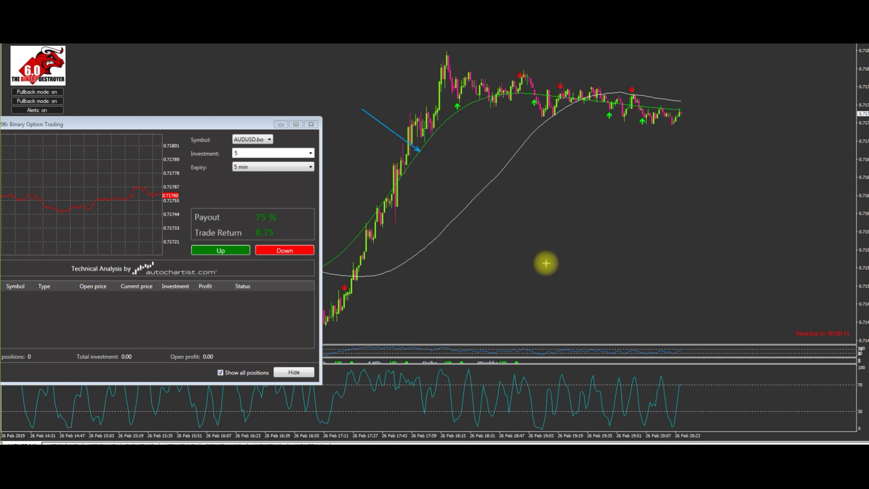
left_click_drag(544, 275, 508, 173)
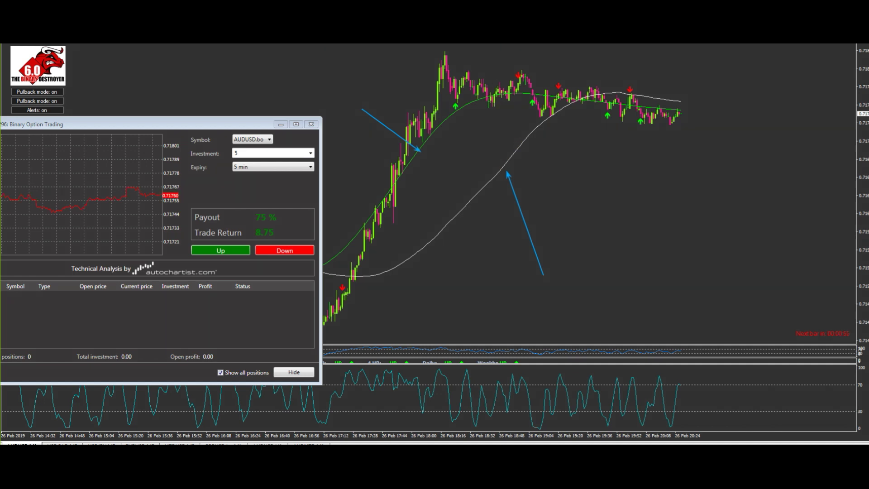
Set the investment to 10 and open a Down trade on AUDUSD.bo.
left_click(306, 154)
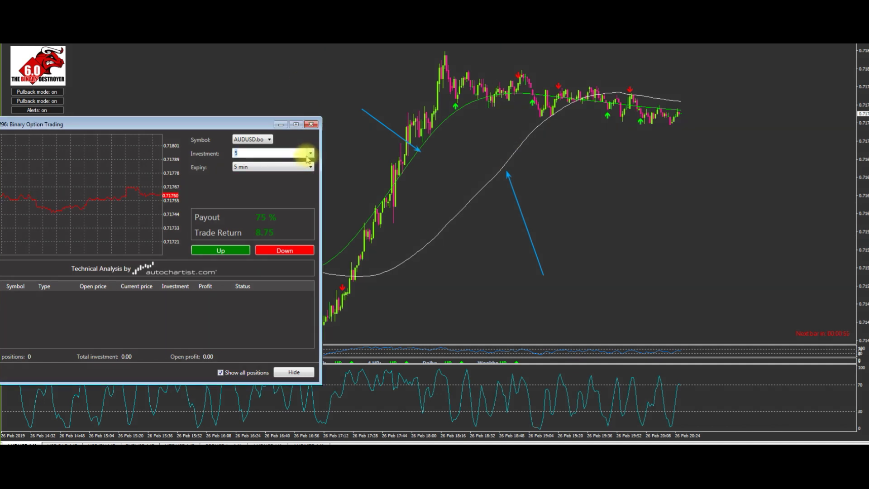
left_click(309, 155)
left_click(290, 170)
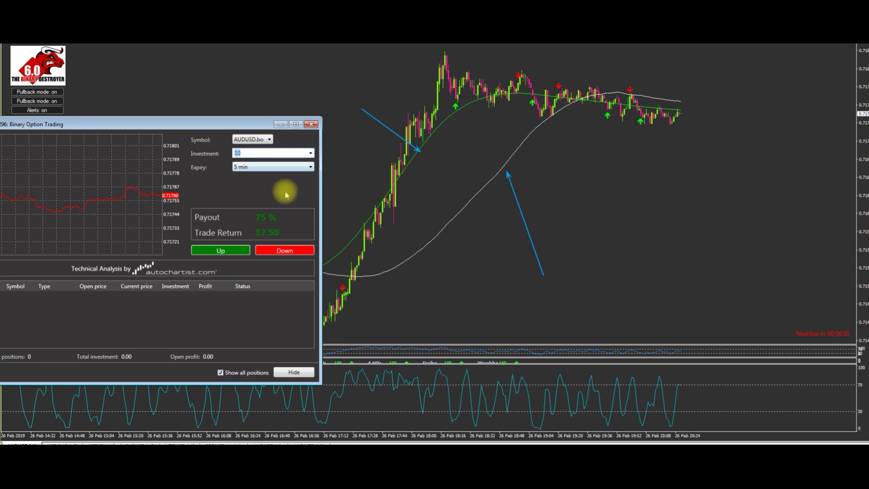
left_click(285, 250)
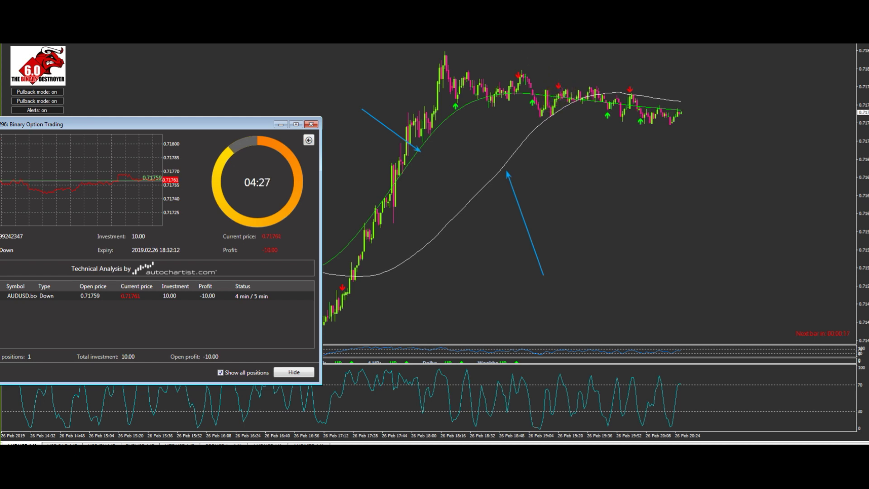
Place three more 10.00 Down trades, dismiss the signal alert, and view the 0.71764 trade's countdown.
key("minus")
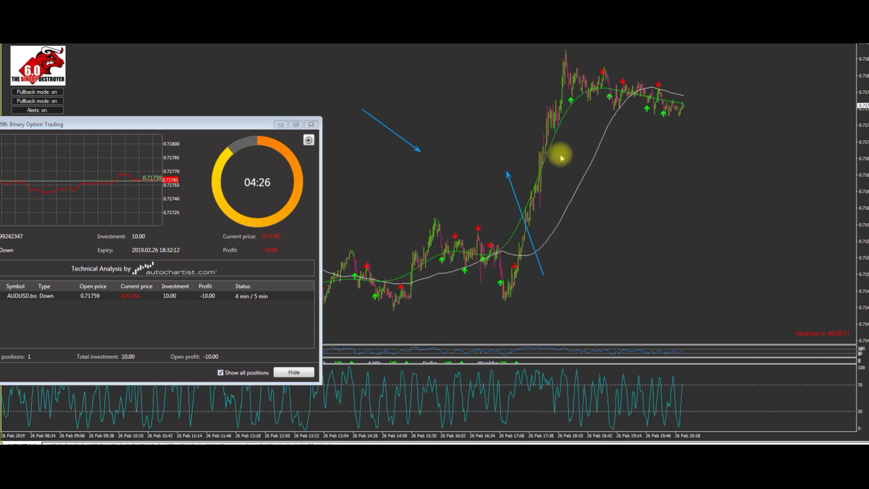
key("plus")
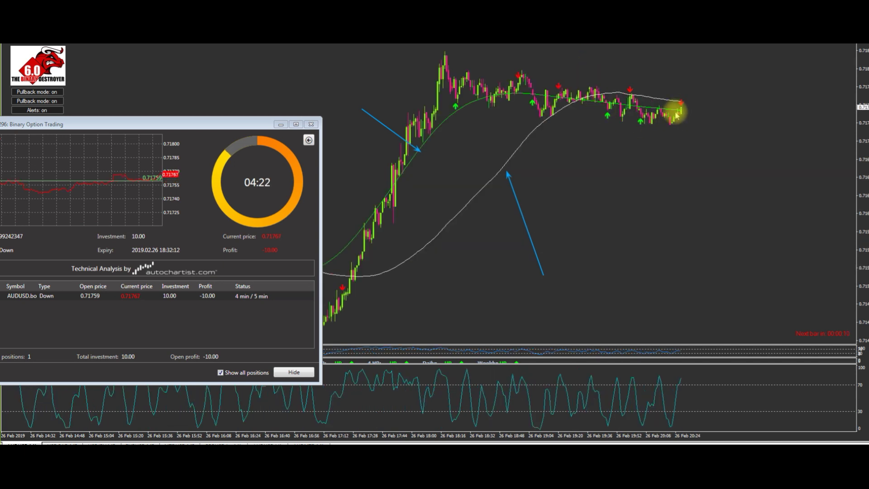
left_click(308, 139)
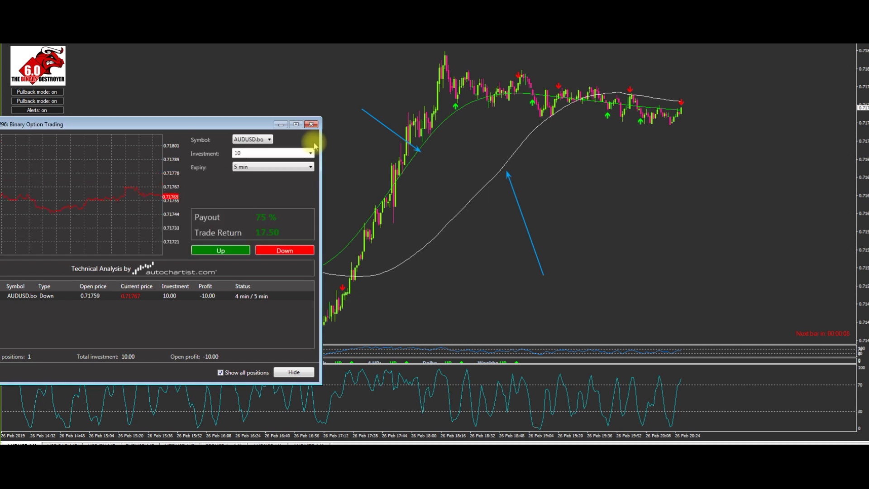
left_click(286, 256)
left_click(308, 140)
left_click(298, 253)
left_click(308, 139)
left_click(291, 250)
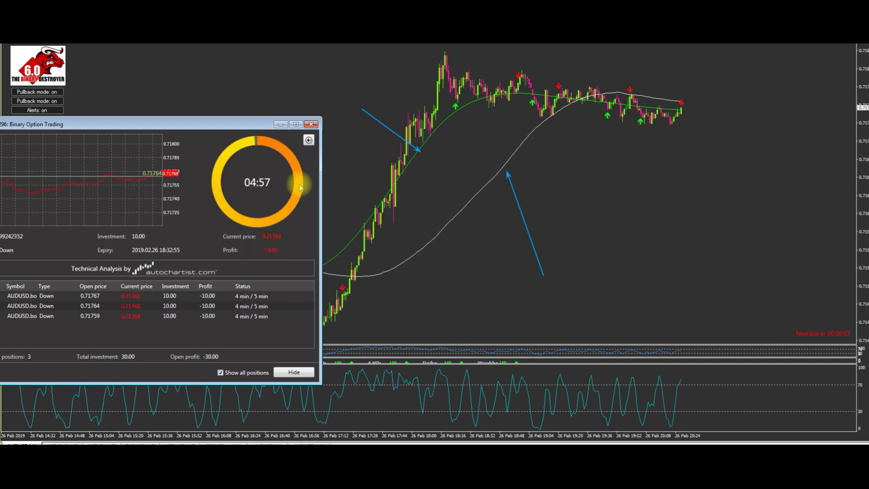
left_click(308, 140)
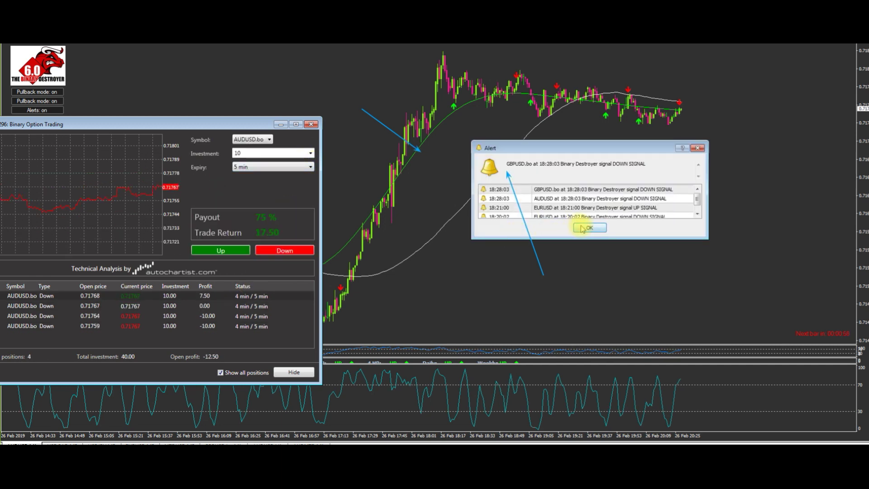
left_click(588, 228)
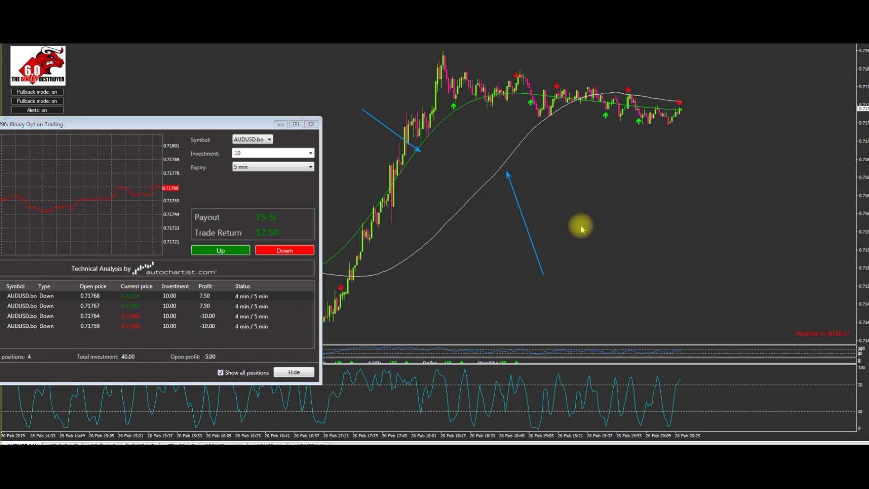
left_click(194, 320)
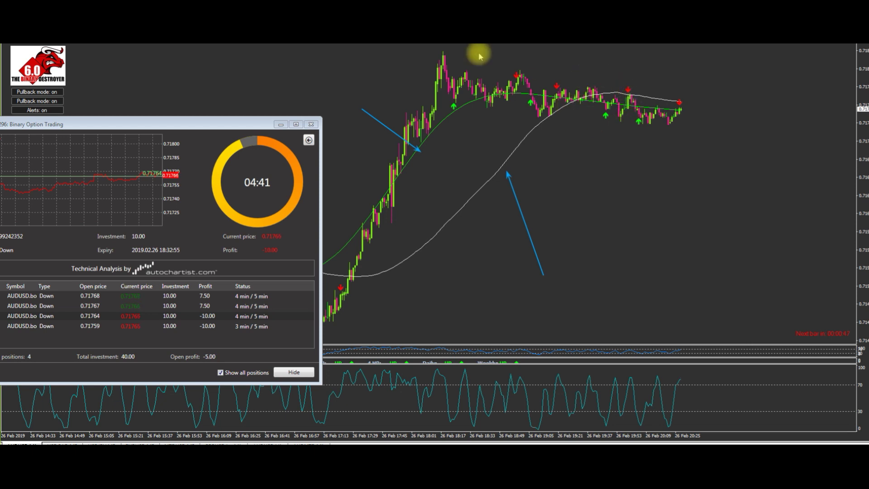
Circle the moving-average crossover with an ellipse annotation, then clear the annotations.
key("F8")
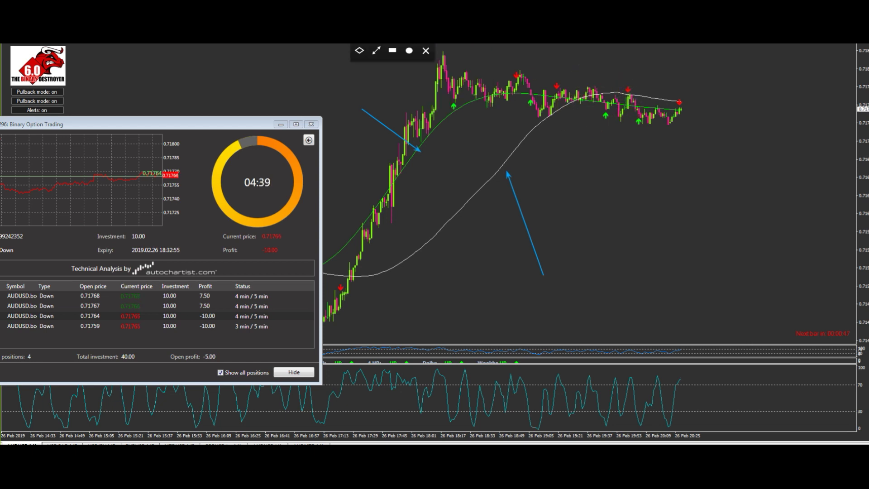
left_click(409, 51)
mouse_move(543, 66)
left_mouse_down()
mouse_move(624, 125)
mouse_move(628, 139)
left_mouse_up()
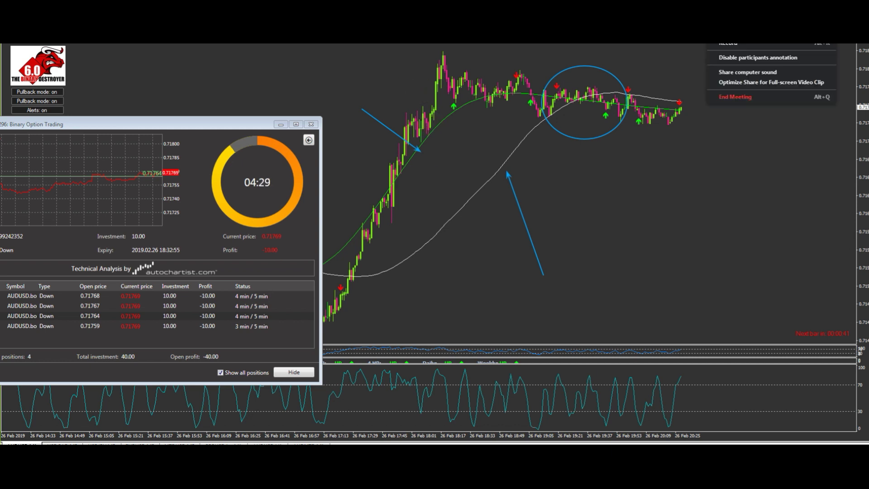
key("Escape")
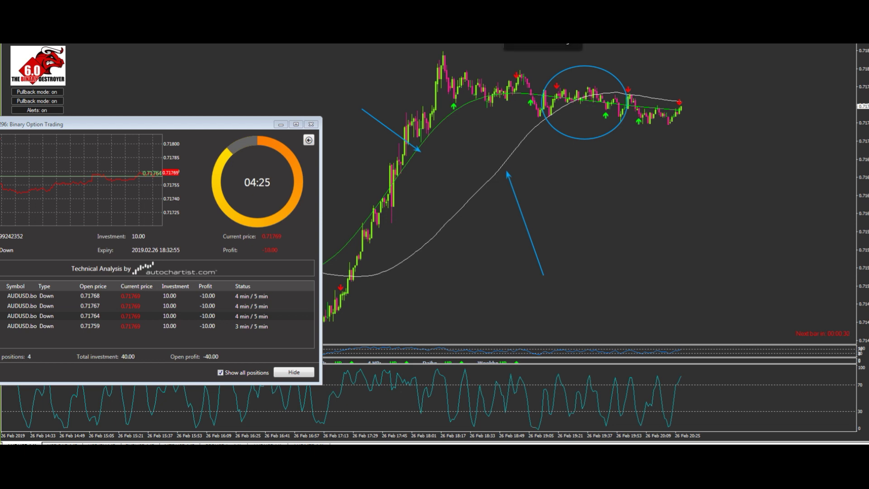
left_click(543, 36)
Zoom the chart in close on the latest AUDUSD candles.
key("minus")
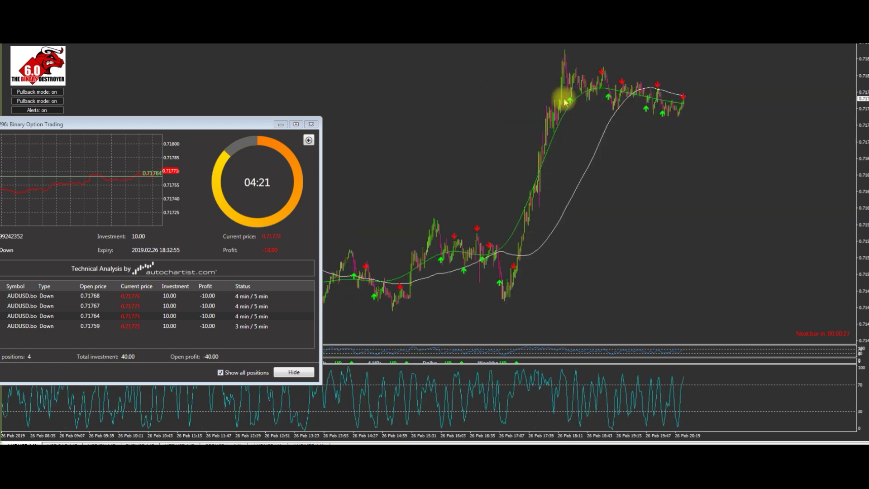
mouse_move(577, 79)
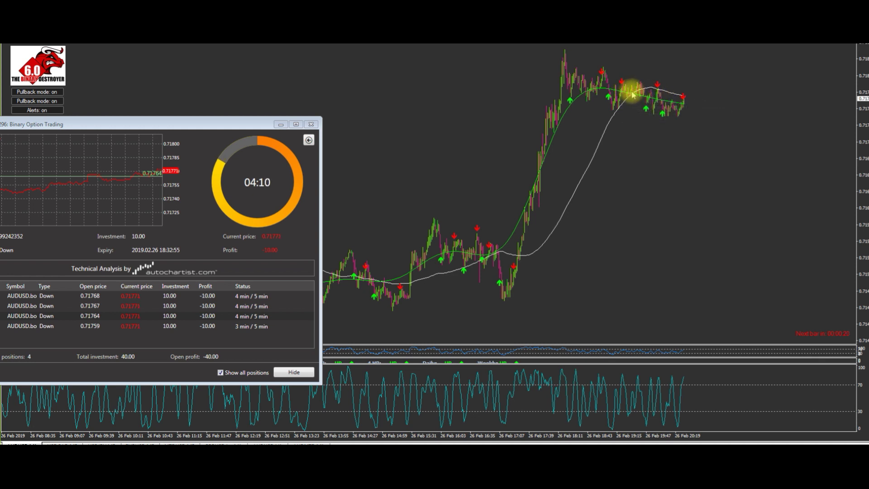
key("plus")
key("plus")
key("plus")
key("minus")
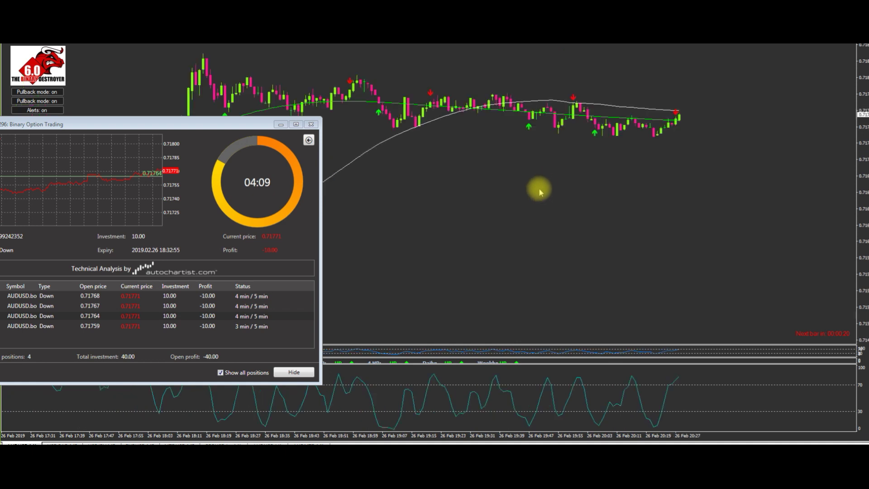
key("plus")
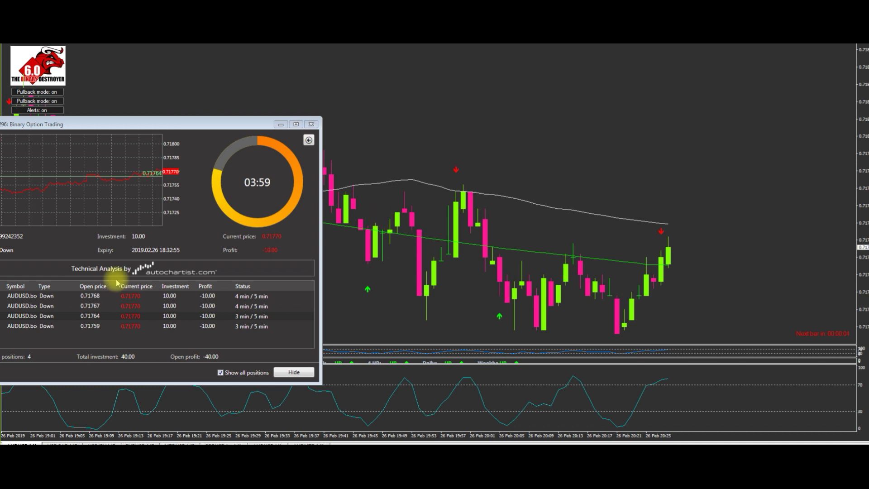
Check the 0.71759 and 0.71764 trade details and dismiss the AUDNZD signal alert.
left_click(142, 326)
left_click(143, 319)
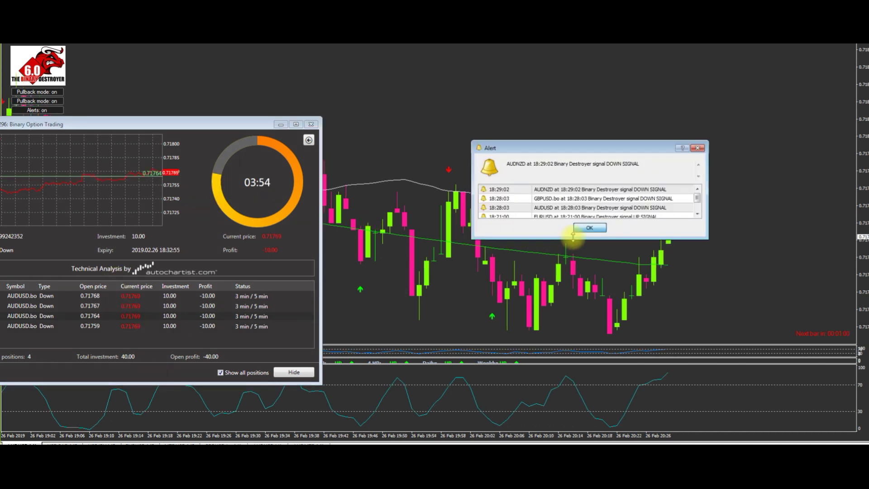
left_click(588, 228)
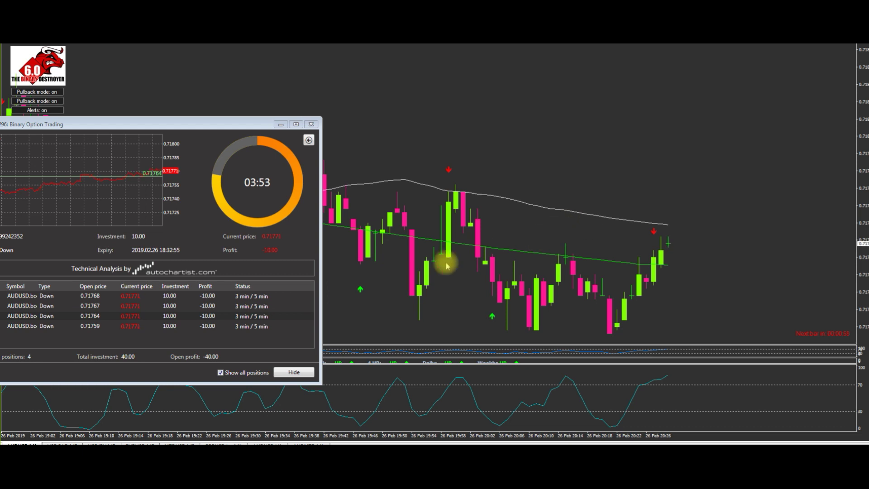
Attempt a fifth Down trade and dismiss the 'Trade temporarily disabled' error.
left_click(309, 141)
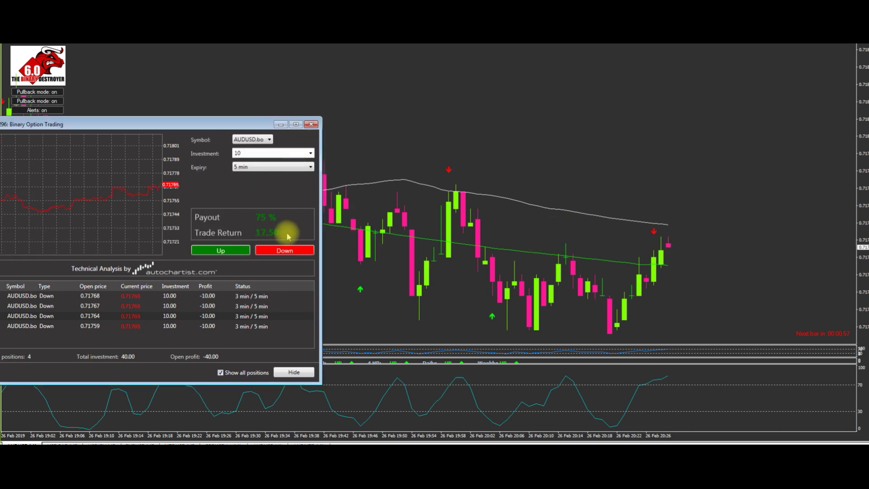
left_click(267, 249)
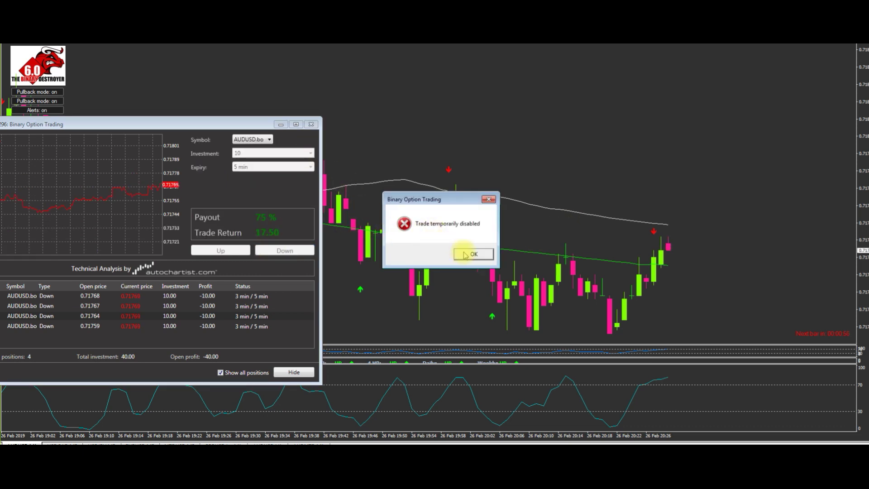
left_click(465, 255)
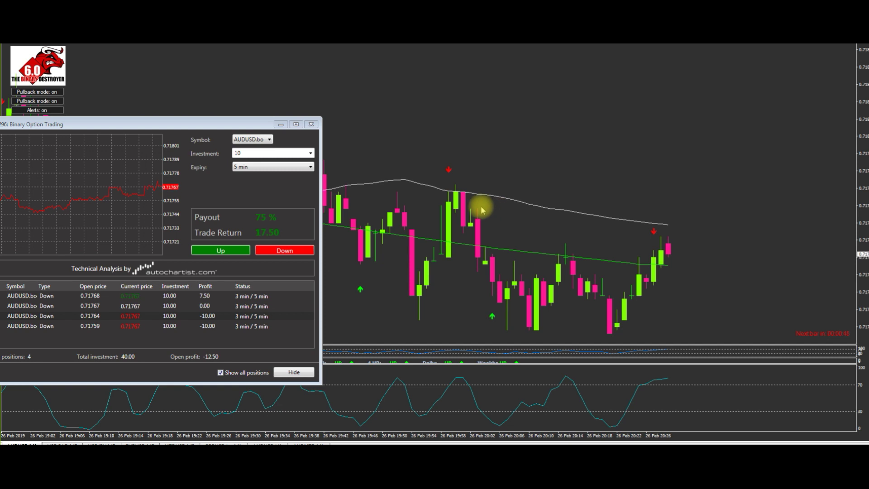
key("minus")
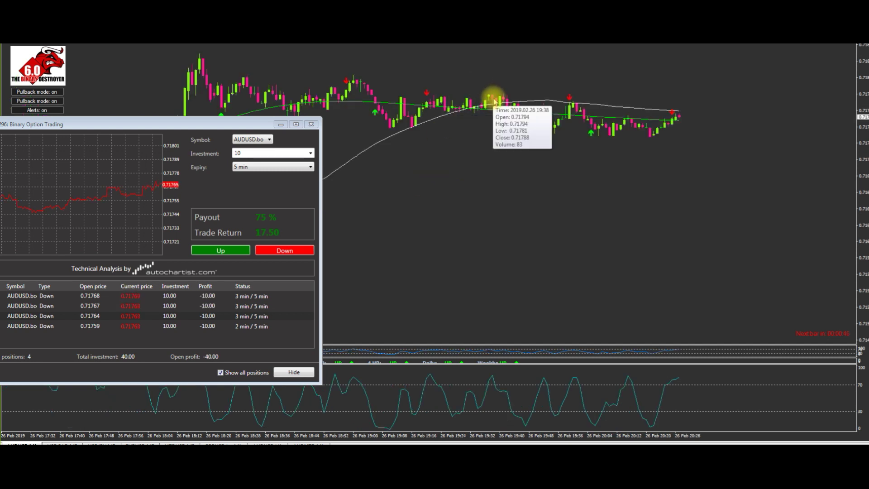
Zoom the chart out and back in while the Down trades reach 22.50 open profit.
key("plus")
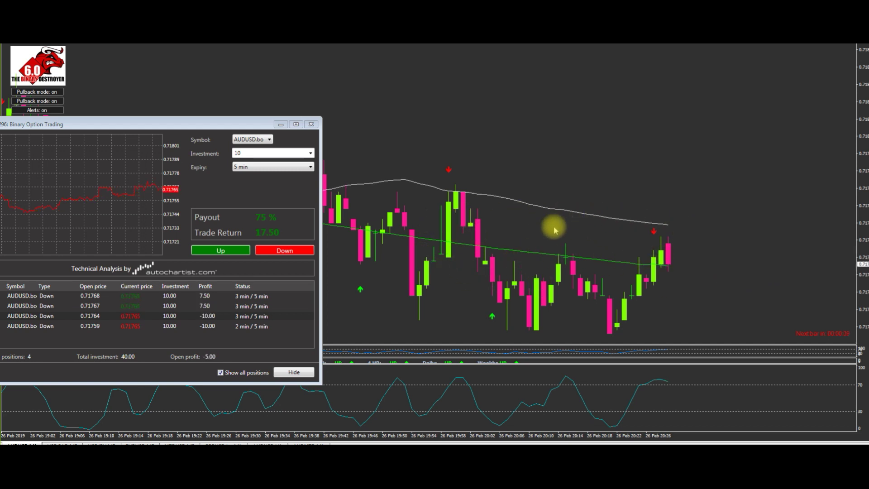
key("minus")
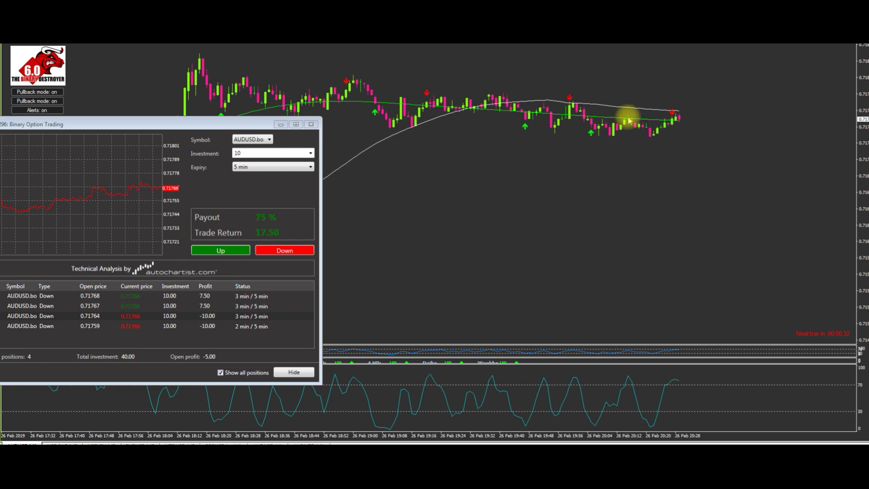
mouse_move(672, 124)
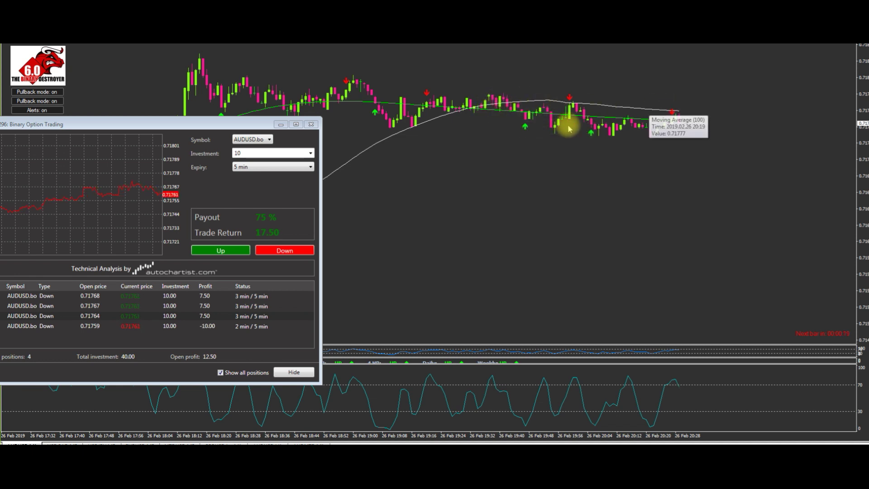
key("minus")
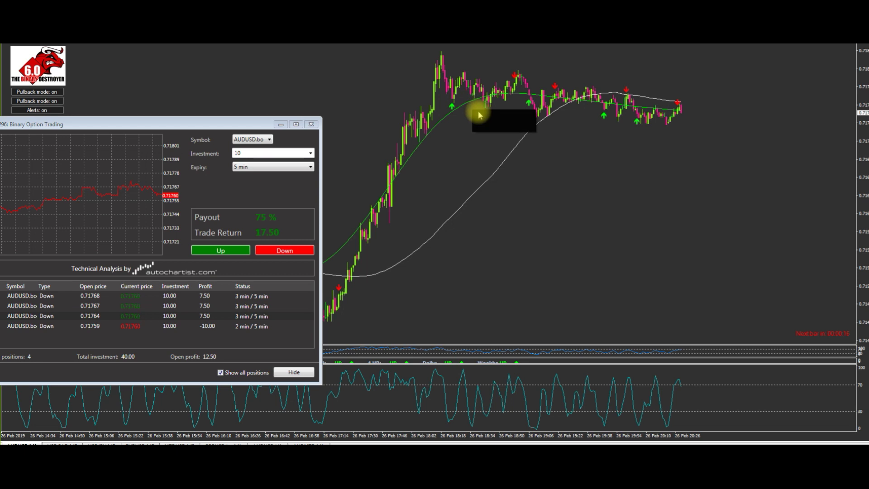
key("minus")
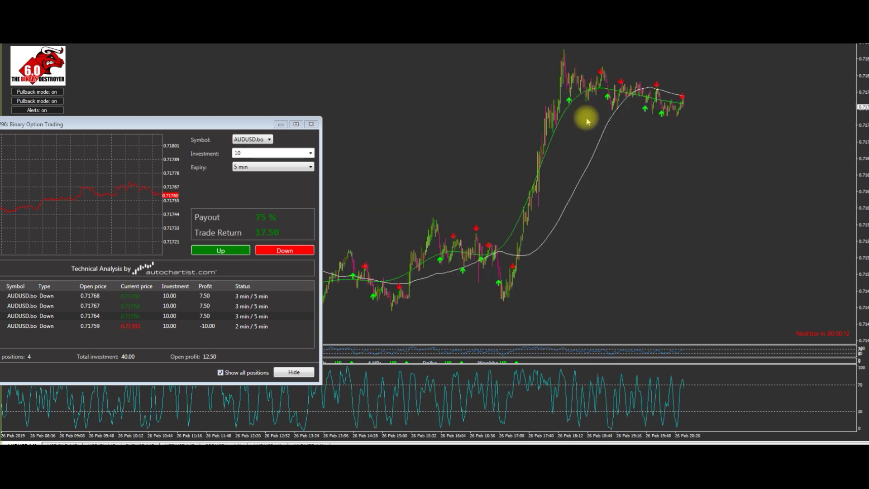
key("plus")
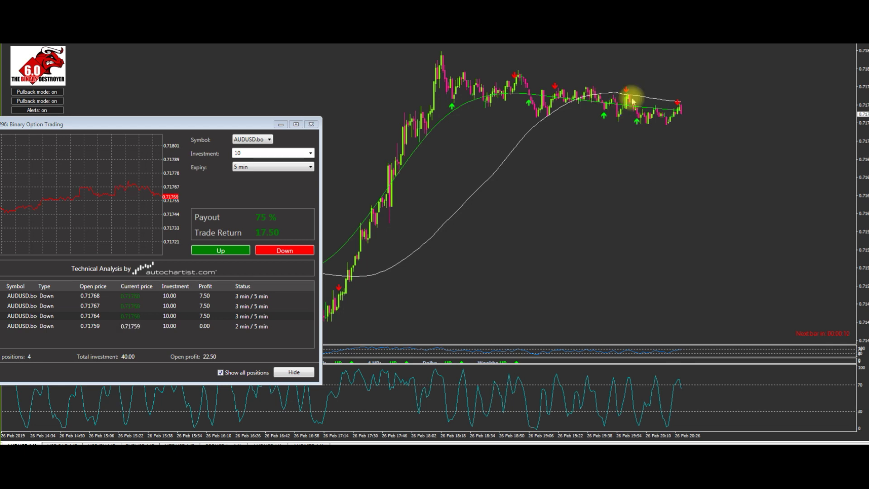
key("plus")
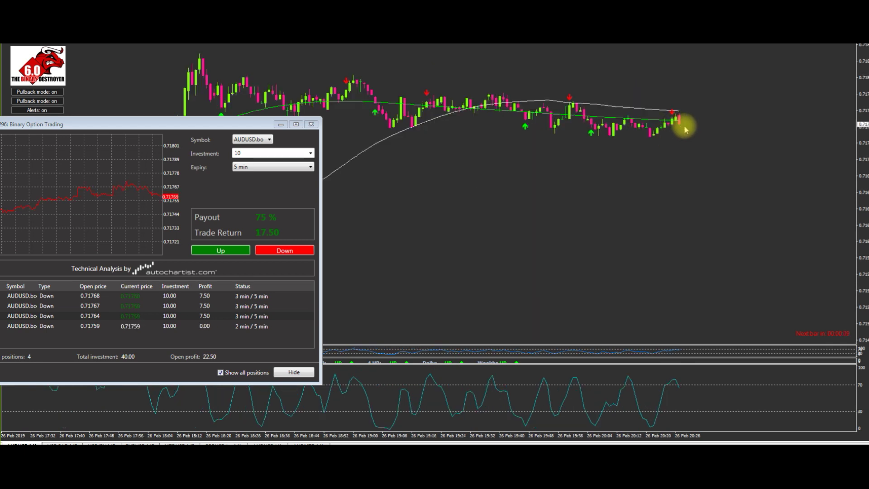
key("plus")
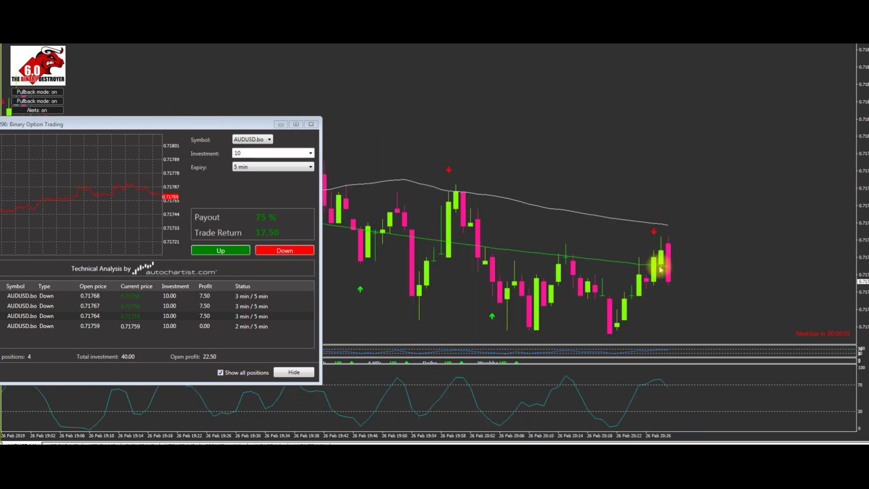
Review the details of the 0.71764, 0.71767 and 0.71759 Down positions.
left_click(135, 317)
left_click(138, 306)
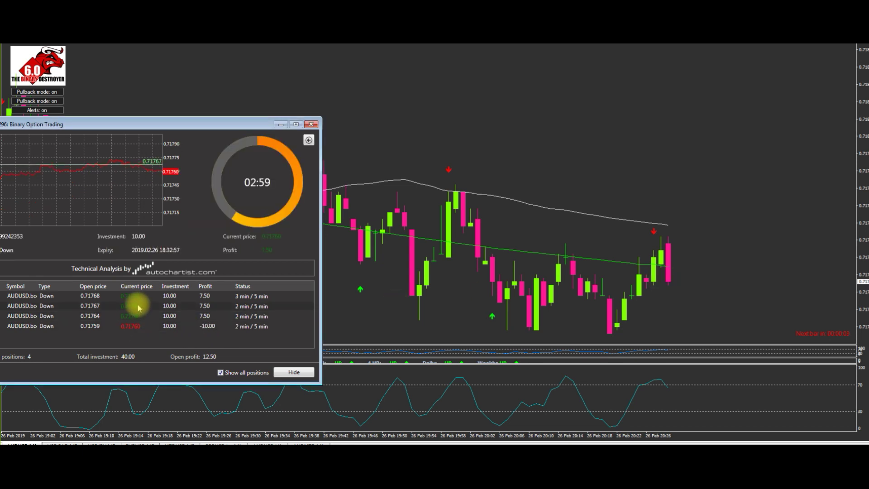
left_click(135, 327)
left_click(138, 307)
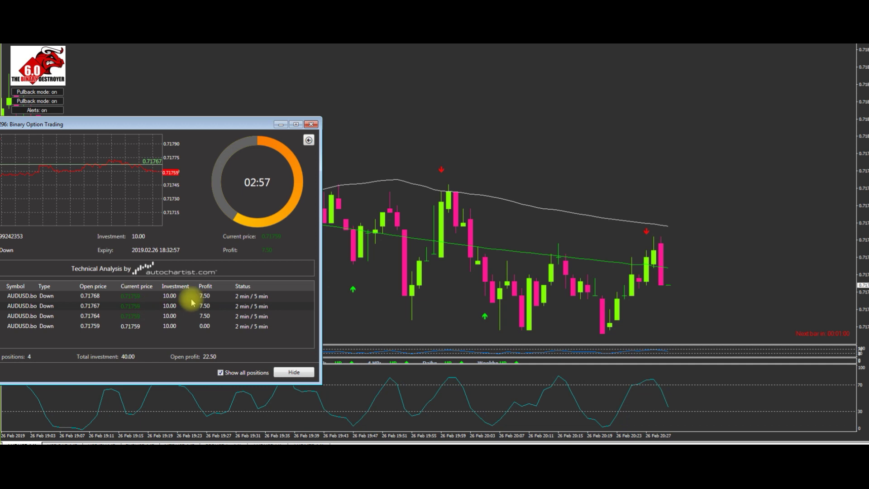
key("minus")
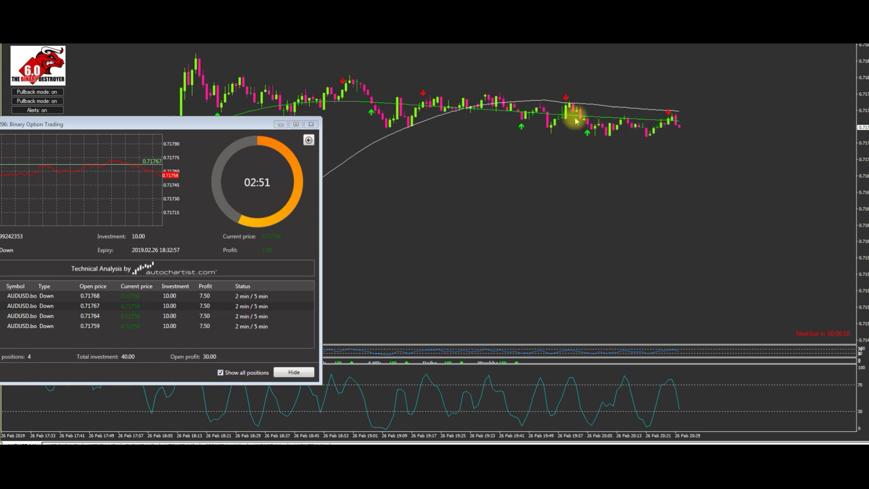
mouse_move(570, 113)
key("plus")
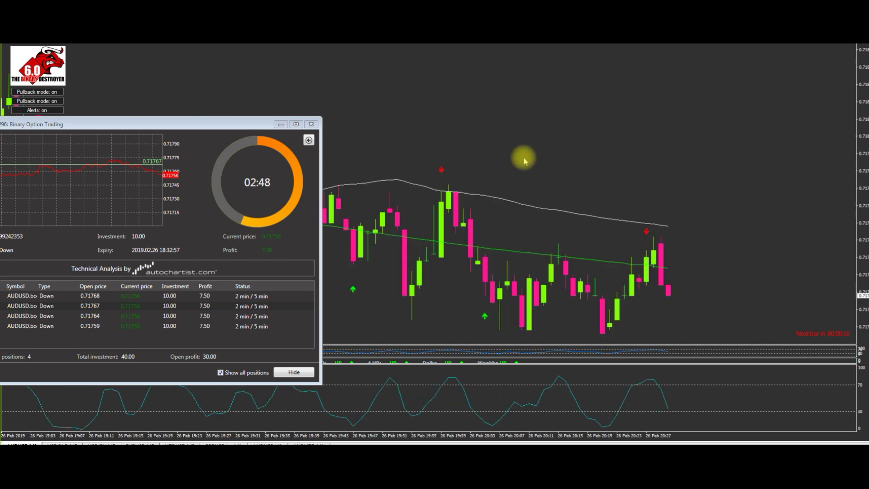
Move the trading window up-left, recheck the 0.71759 position, and show the 1.32-priced pair's chart.
left_click(227, 134)
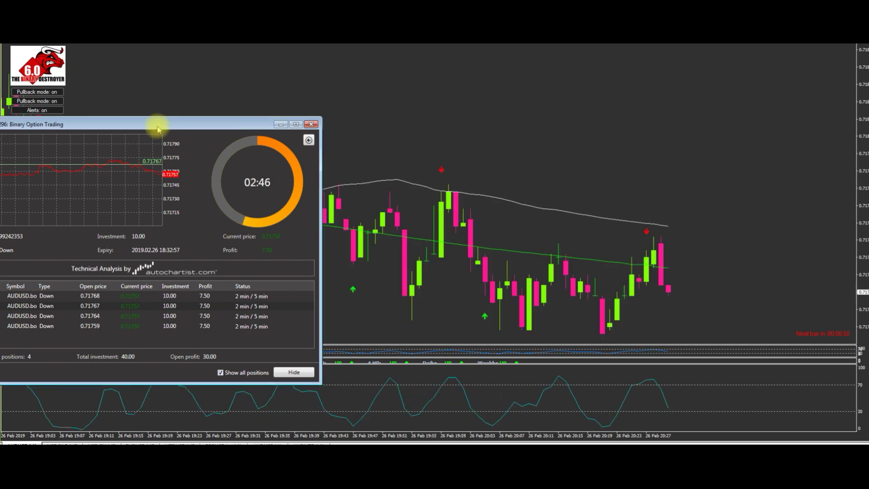
left_click_drag(169, 119, 116, 101)
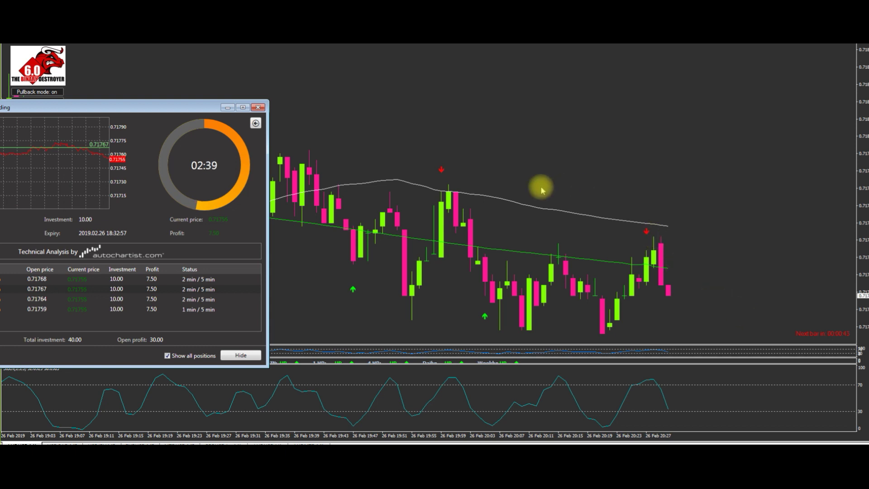
left_click(177, 311)
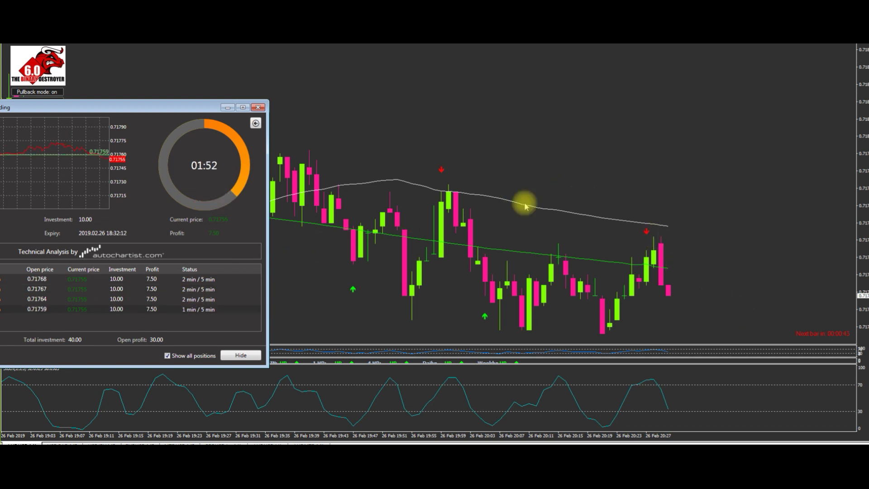
key("minus")
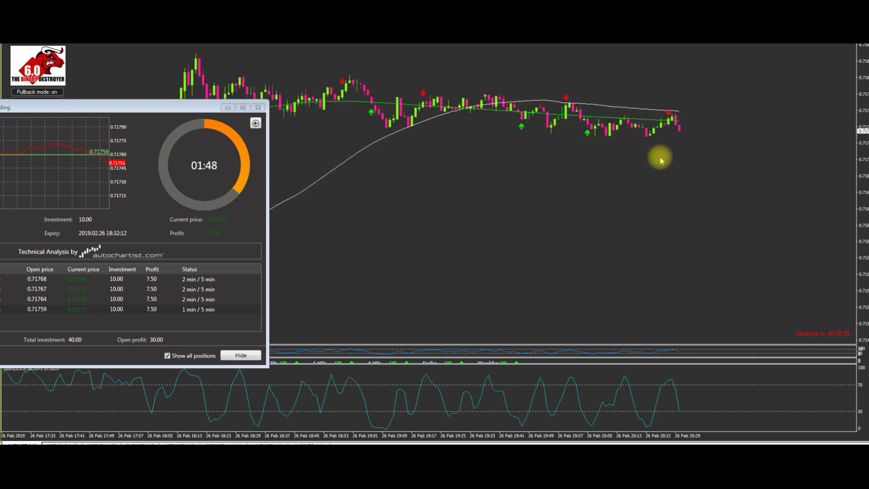
key("plus")
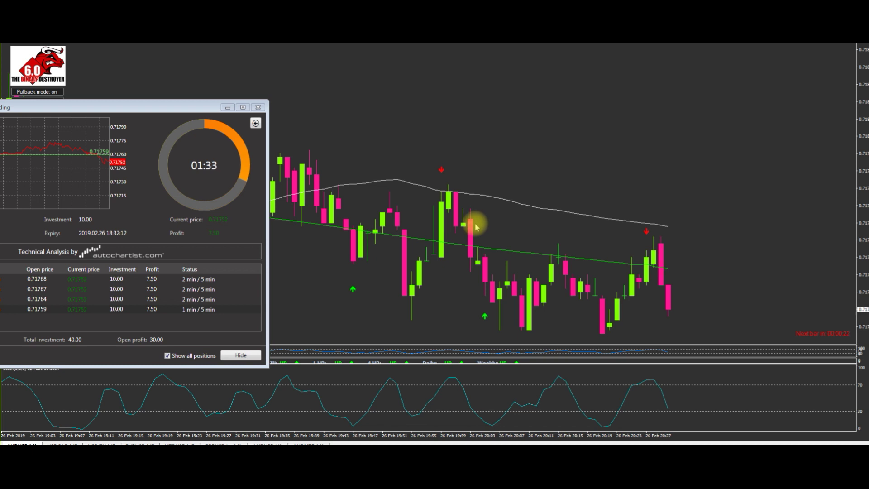
key("minus")
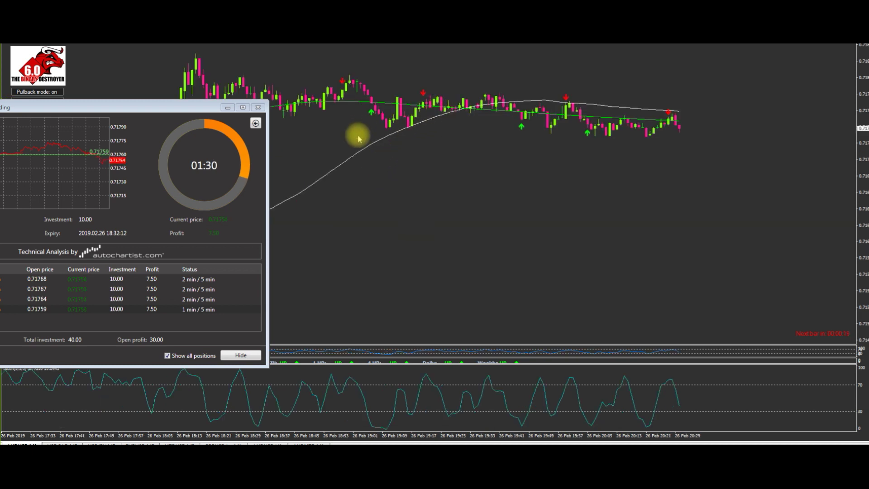
left_click(222, 444)
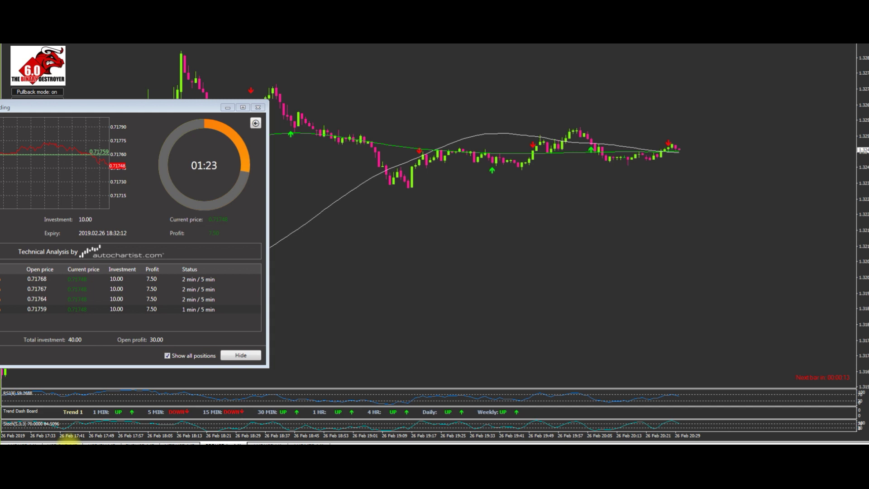
Apply The Binary Destroyer 6.0 template to the 110.7-priced chart.
left_click(101, 443)
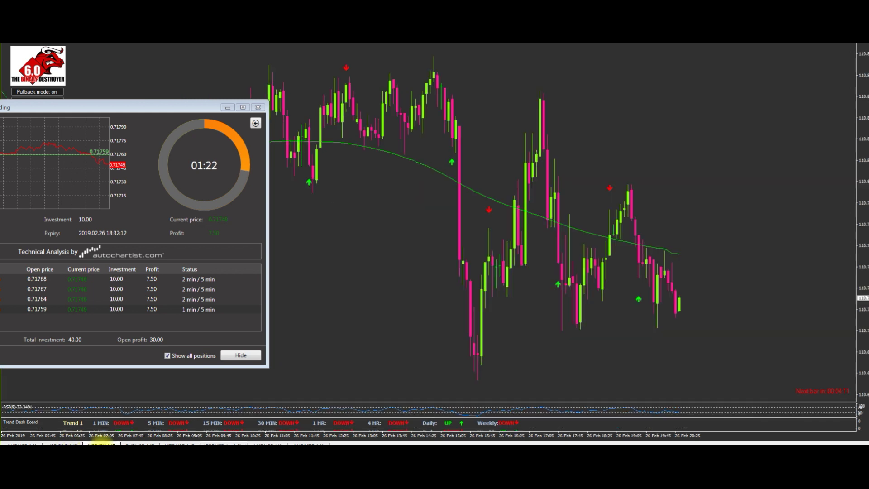
right_click(456, 152)
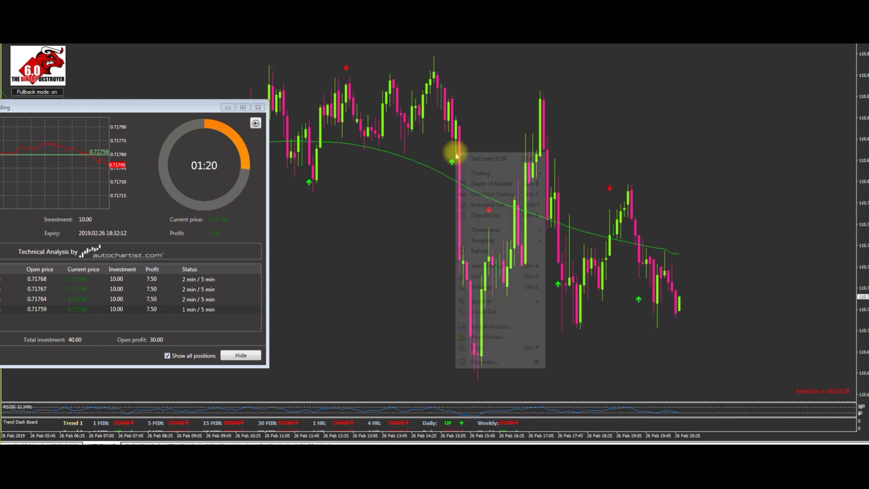
mouse_move(520, 245)
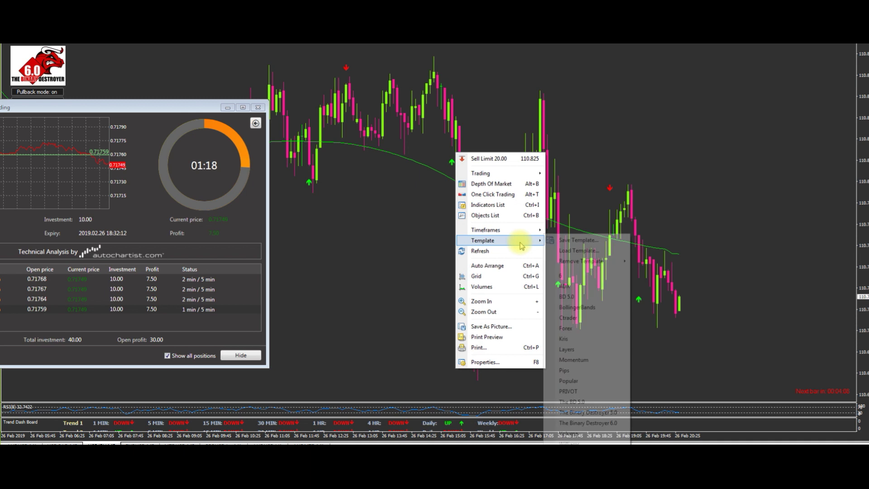
left_click(610, 421)
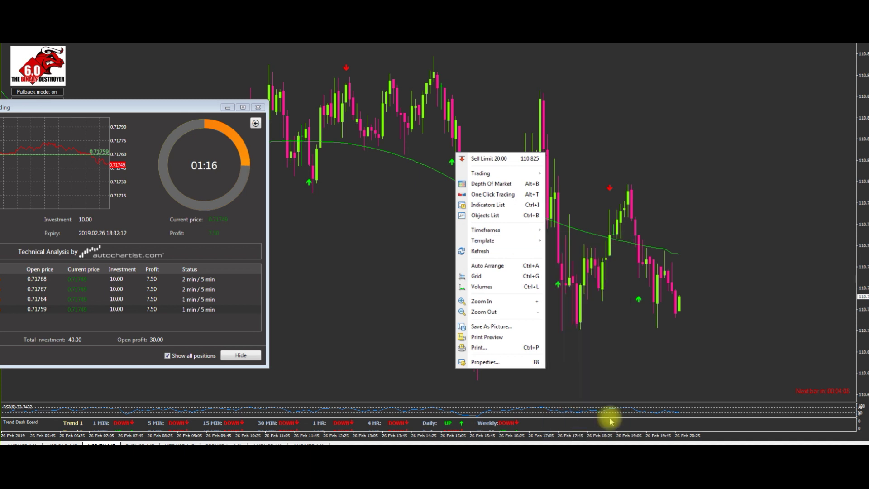
left_click(587, 379)
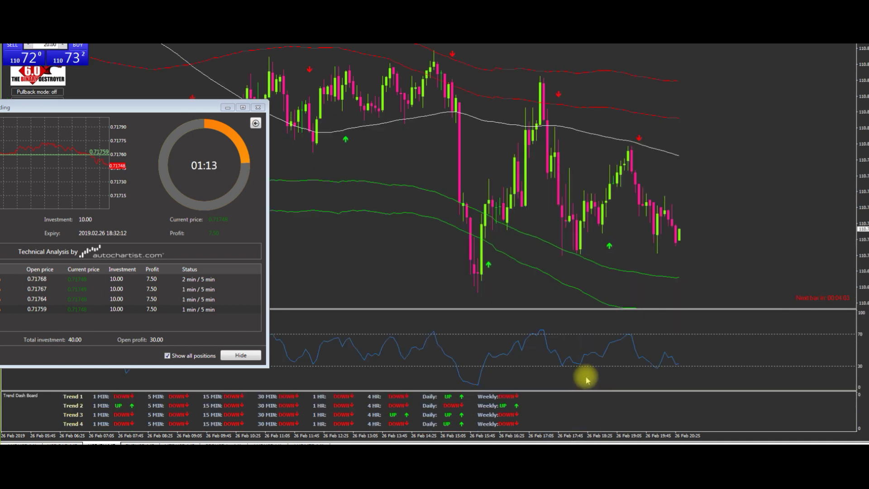
Turn off One Click Trading, switch both pullback modes on, and move the trading window down.
right_click(424, 199)
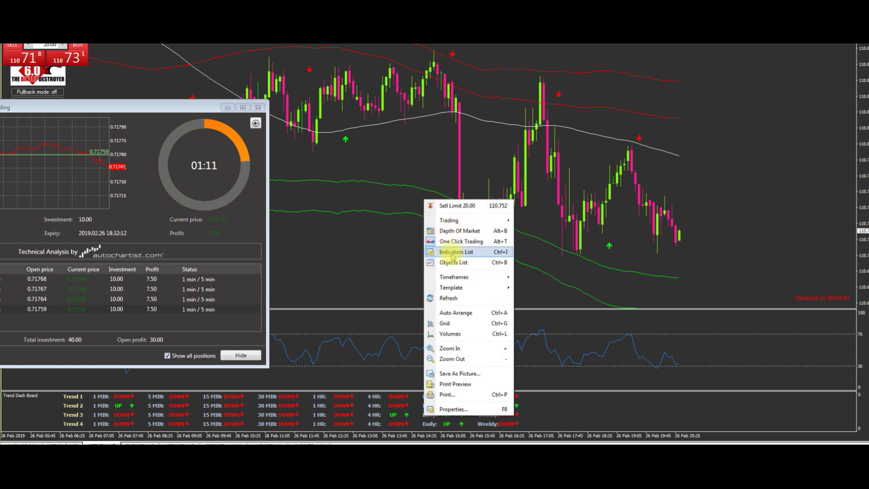
left_click(461, 242)
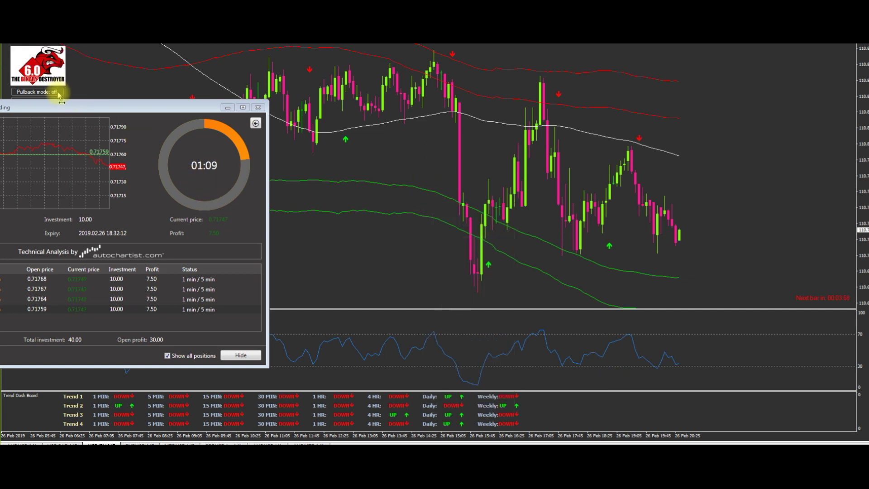
left_click(57, 93)
left_click_drag(58, 109, 59, 128)
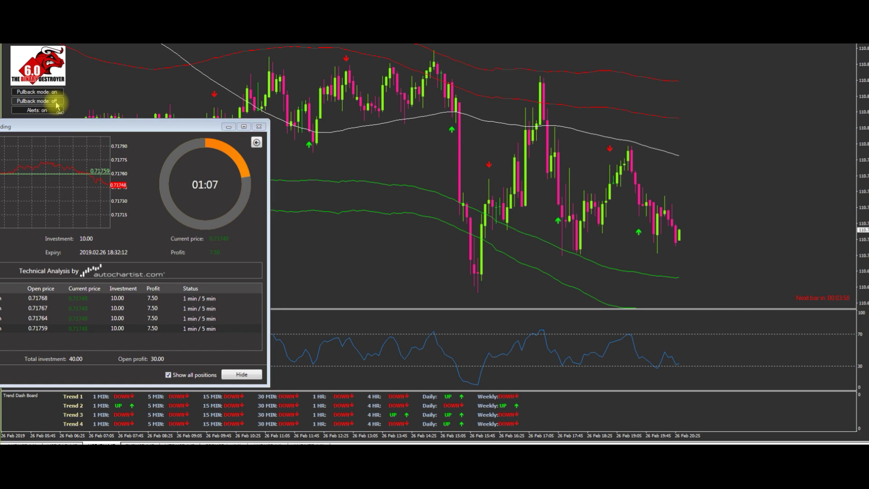
left_click(58, 103)
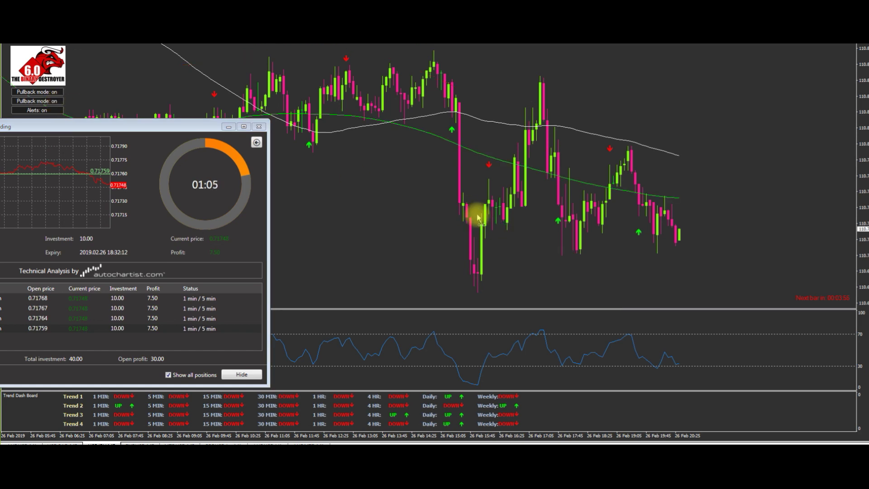
left_click_drag(191, 130, 205, 288)
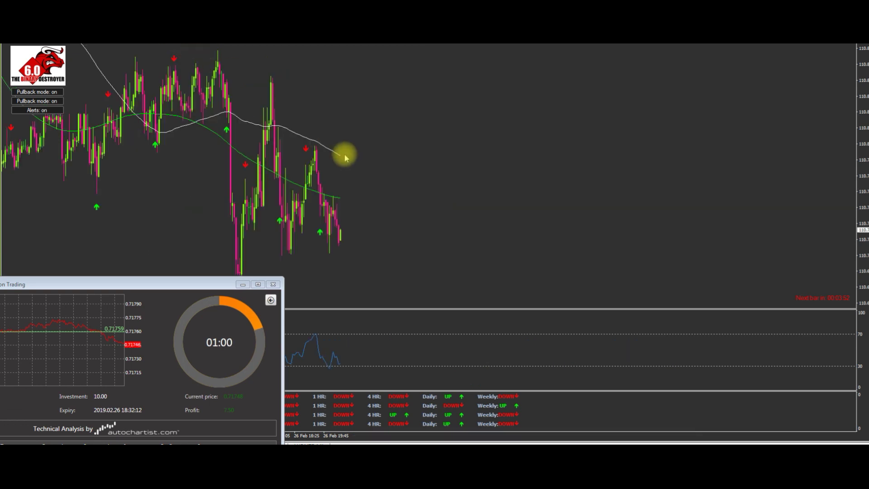
left_click(352, 38)
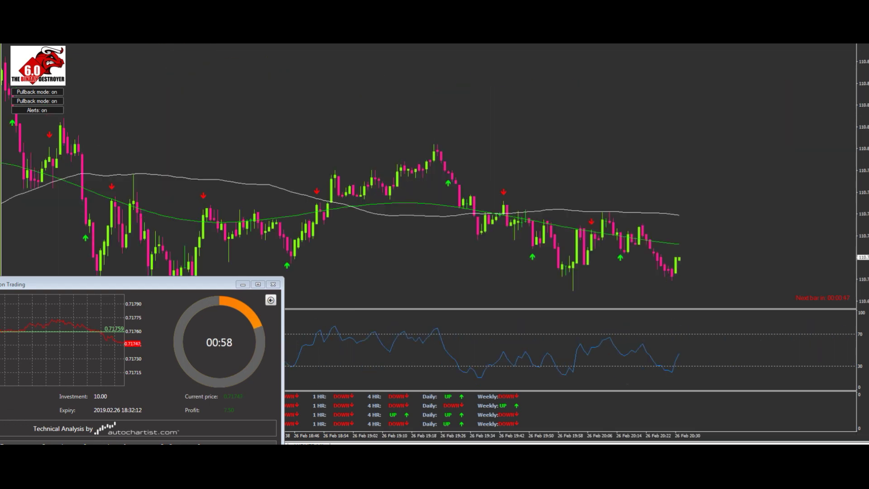
key("minus")
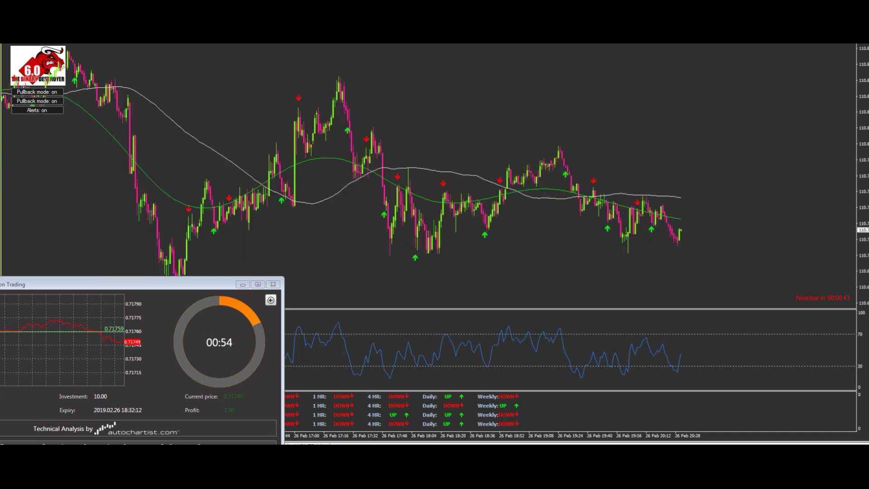
Add a default Stochastic Oscillator pane below the RSI on the 110.7-priced chart.
left_click(54, 2)
mouse_move(74, 12)
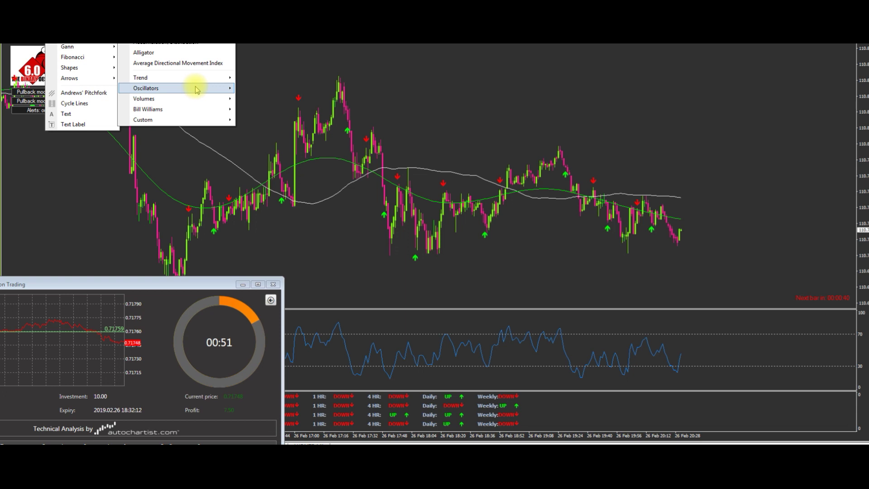
mouse_move(197, 90)
left_click(281, 204)
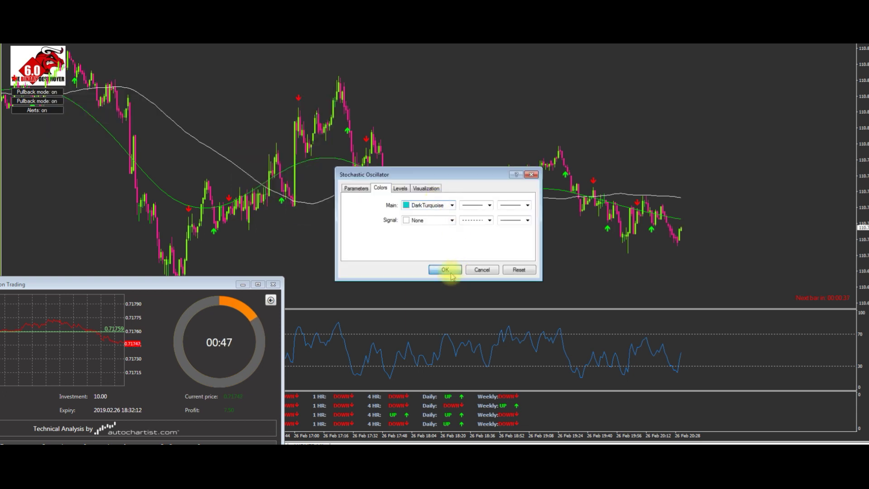
left_click(445, 269)
key("plus")
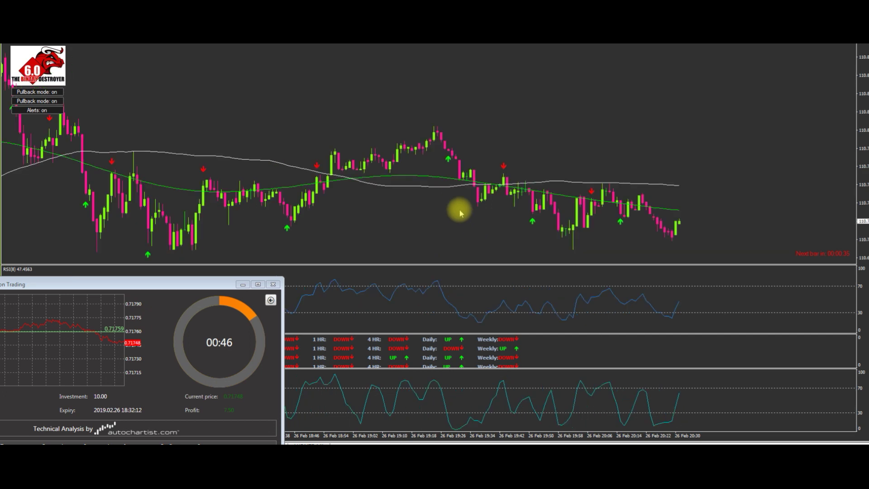
key("minus")
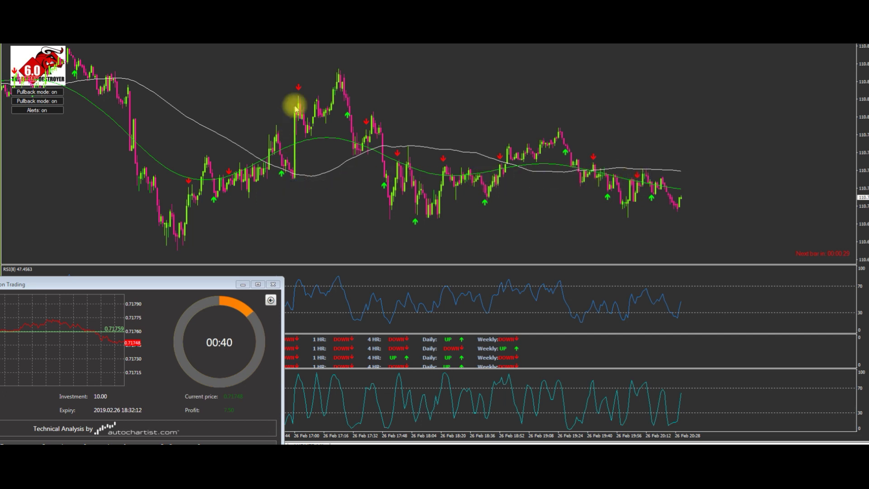
Draw blue trend arrows on the chart's swings, then raise the trading window to show open positions.
key("ctrl+shift+d")
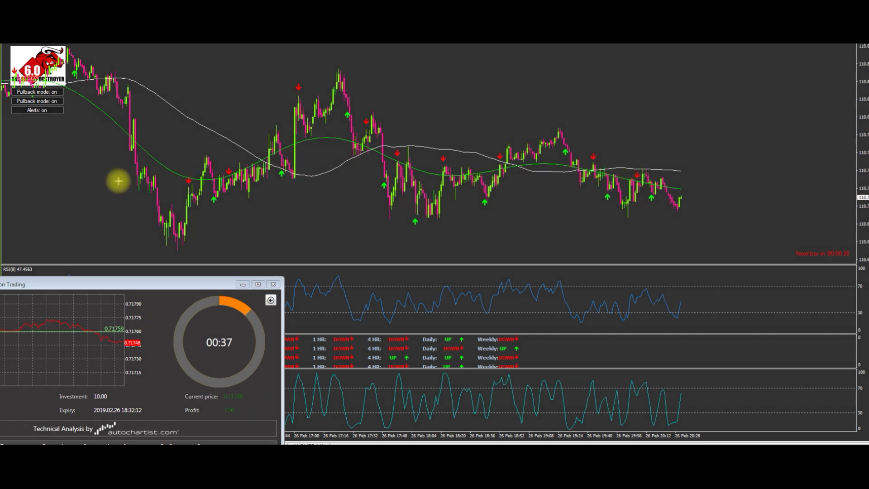
left_click_drag(75, 176, 663, 164)
left_click_drag(721, 168, 726, 174)
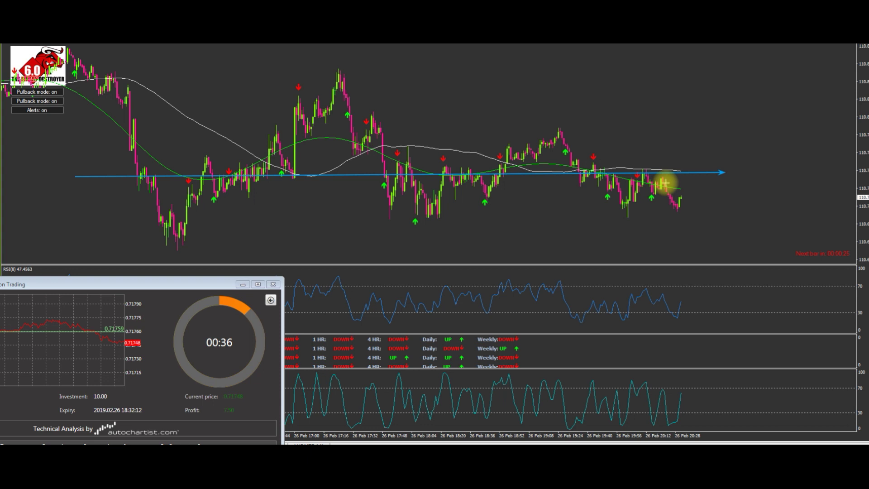
left_click_drag(256, 89, 257, 154)
left_click_drag(337, 224, 369, 148)
left_click(483, 118)
left_click_drag(504, 151, 509, 163)
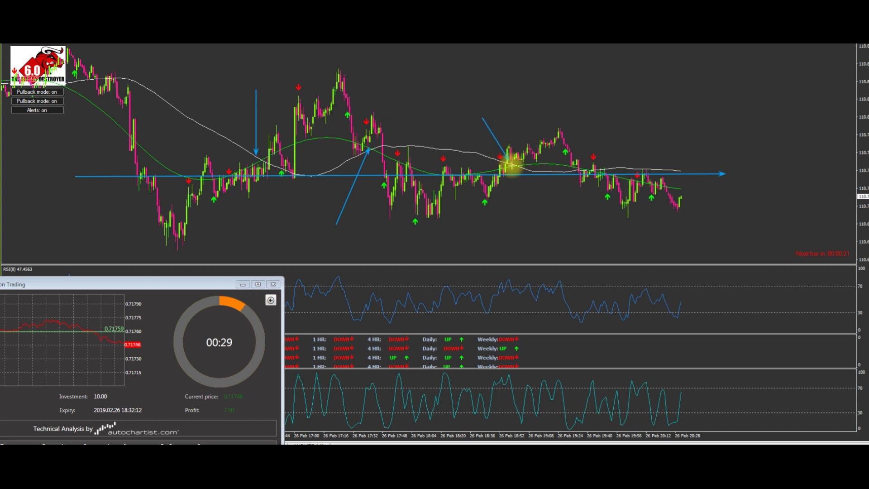
left_click_drag(541, 226, 571, 183)
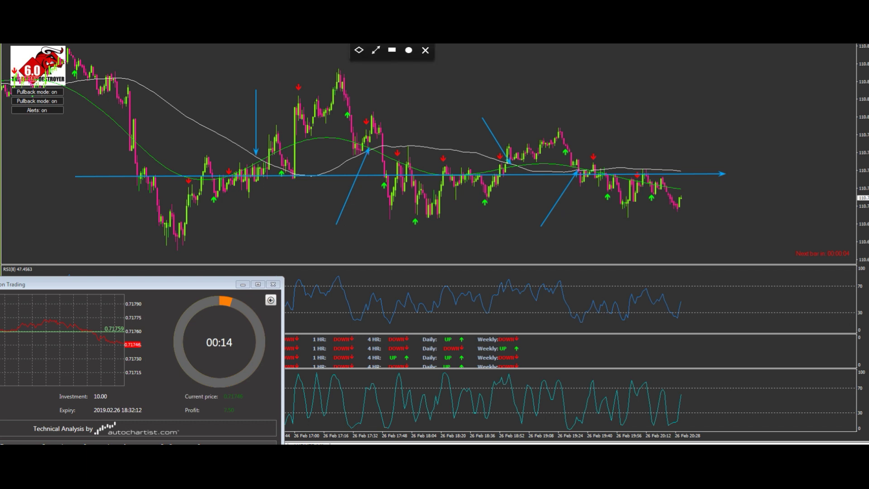
left_click_drag(189, 284, 234, 112)
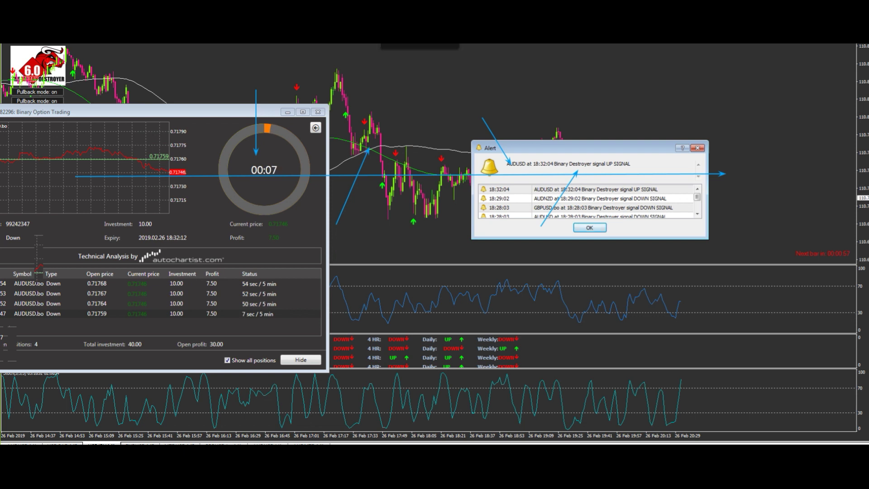
Dismiss the AUDUSD UP alert, check the expiring position's WIN, and switch to the EURUSD chart.
left_click(584, 228)
left_click(206, 295)
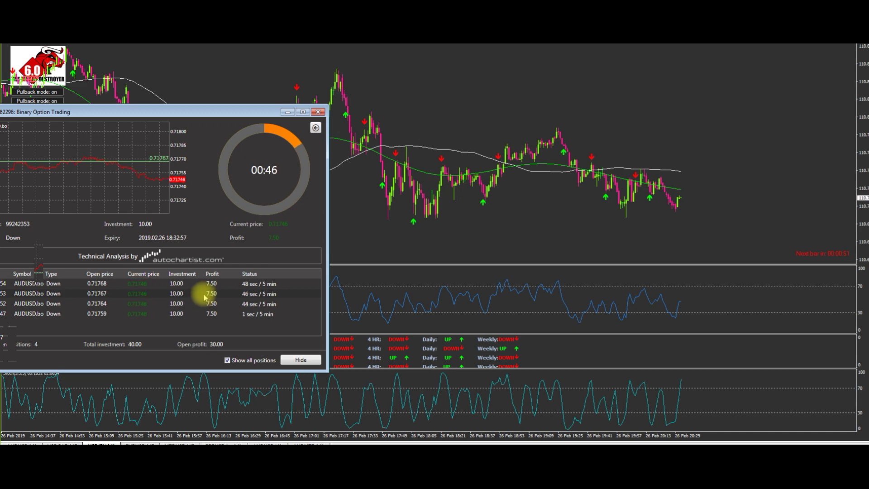
left_click(228, 312)
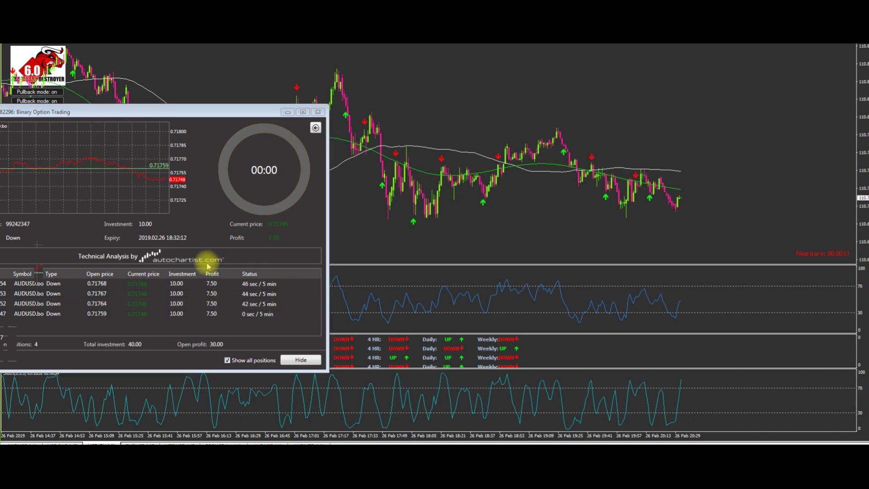
scroll(725, 174, "left", 10)
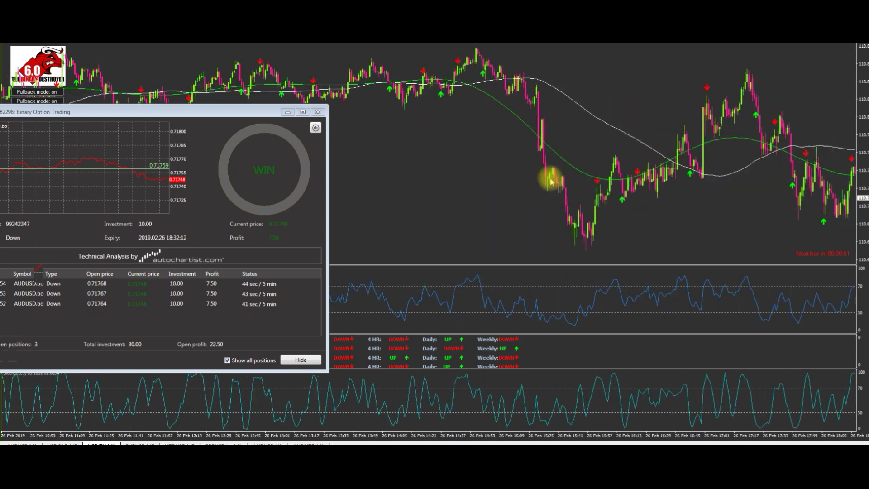
scroll(78, 439, "right", 10)
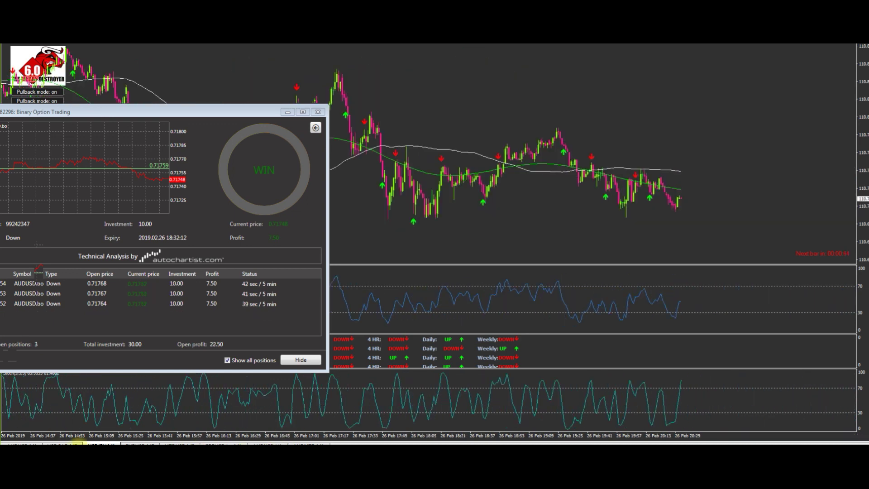
left_click(138, 444)
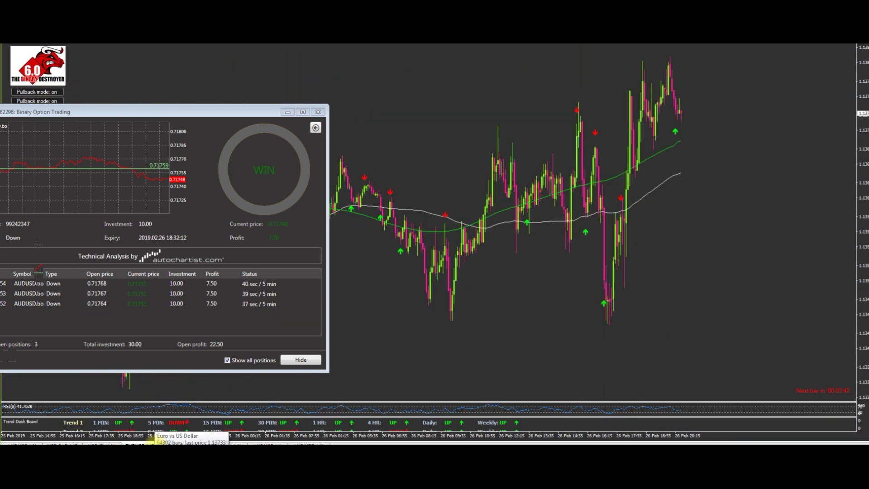
Zoom the EURUSD chart in for fewer, larger candles.
right_click(267, 64)
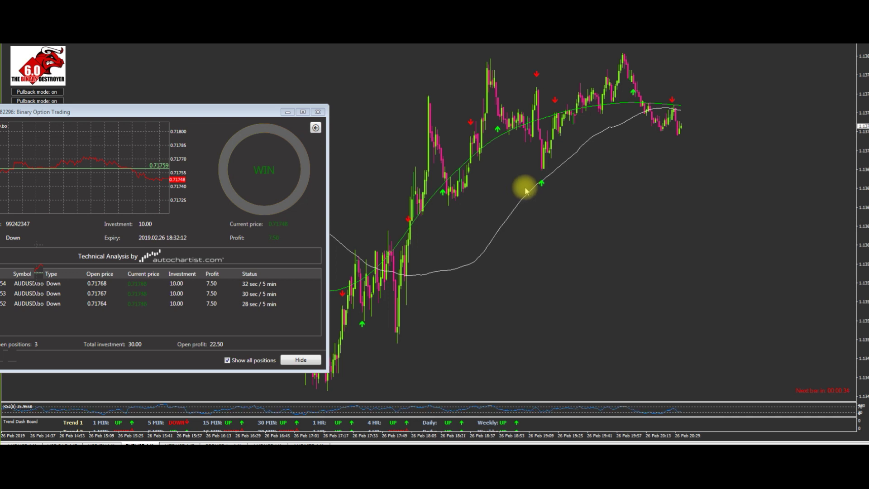
key("minus")
key("plus")
key("plus")
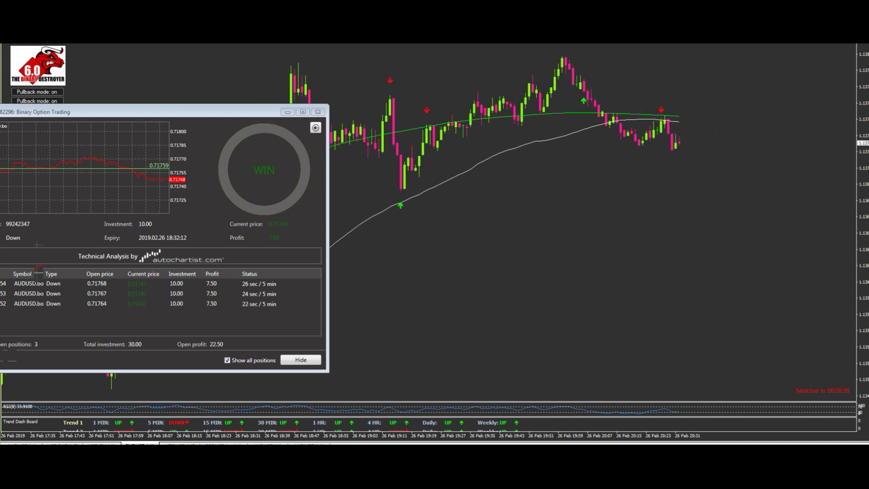
Add a default Stochastic Oscillator pane beneath the EURUSD price chart.
left_click(53, 1)
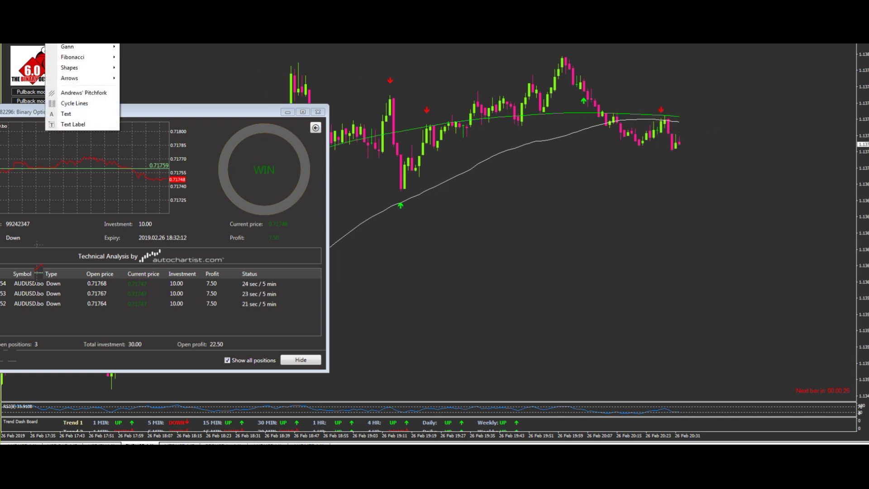
mouse_move(82, 44)
mouse_move(158, 88)
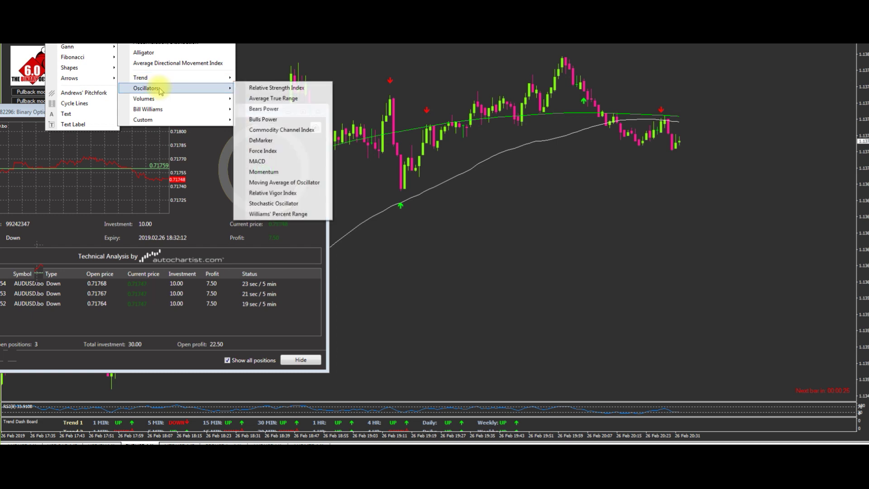
left_click(281, 204)
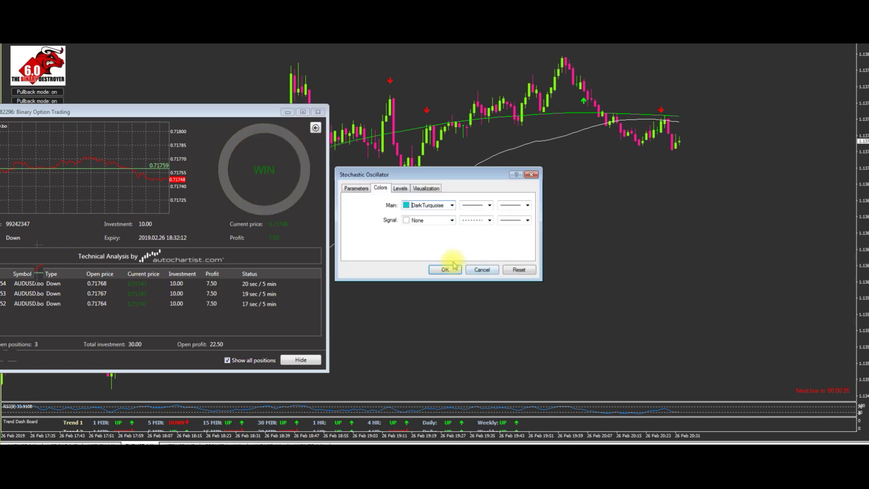
left_click(446, 270)
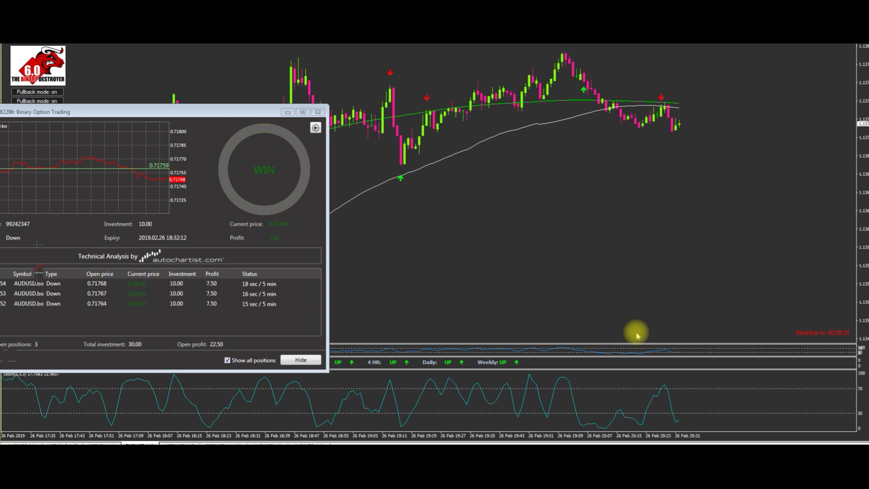
scroll(614, 220, "down", 2)
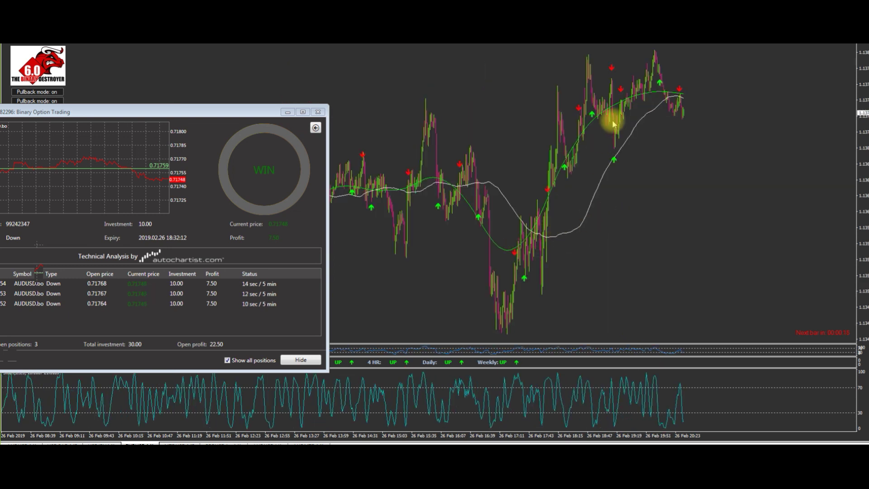
scroll(629, 120, "up", 1)
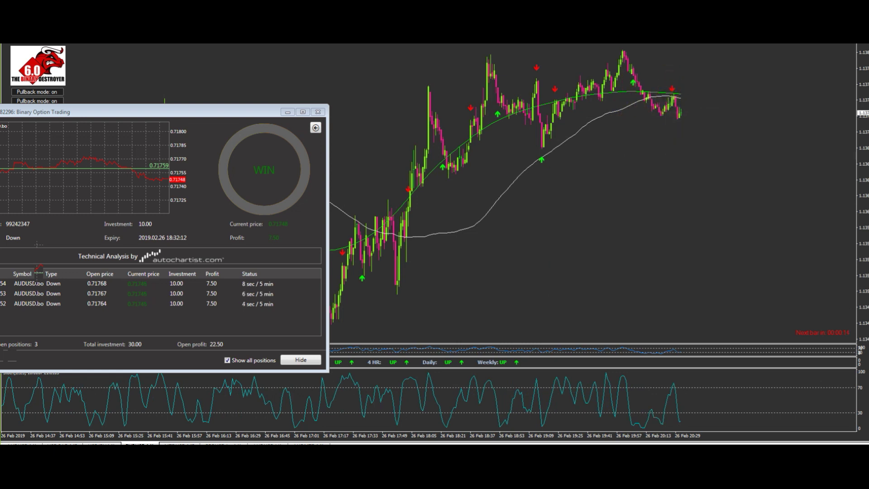
Draw a rising blue trend line from the EURUSD low and restore the chart to its tile.
mouse_move(392, 294)
left_mouse_down()
mouse_move(662, 95)
mouse_move(678, 62)
left_mouse_up()
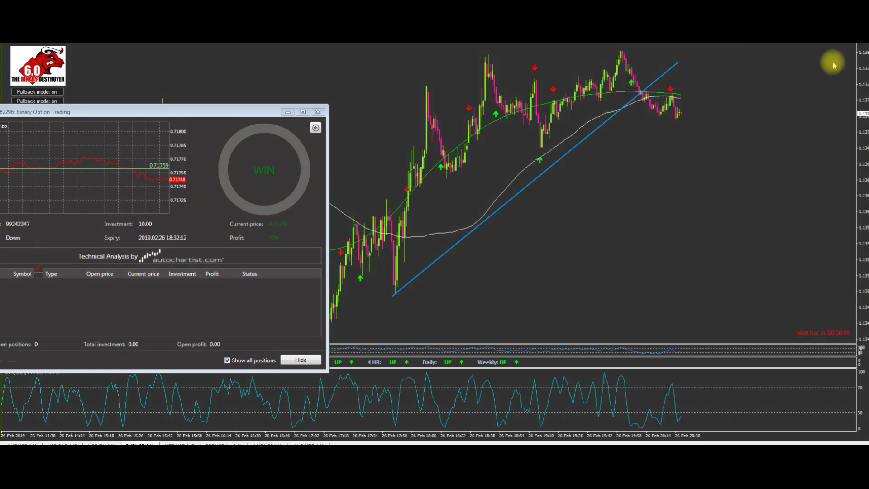
left_click(853, 28)
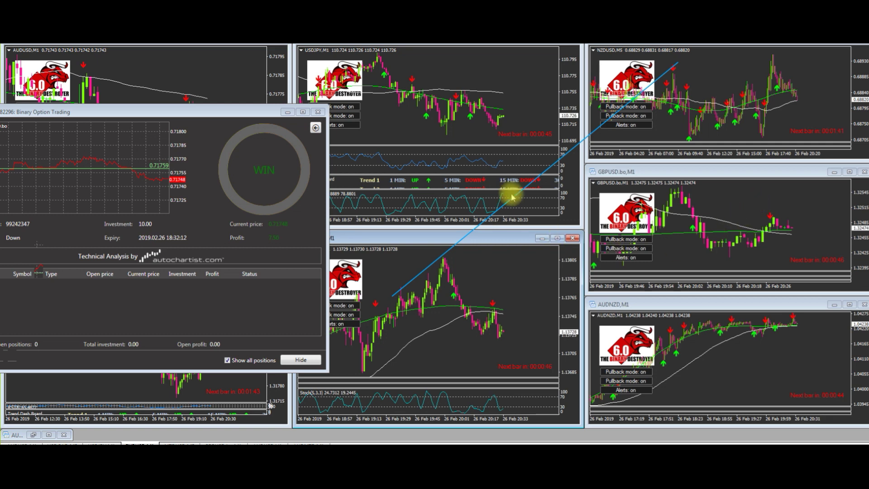
Move the trading window to the bottom and enlarge the AUDUSD and EURUSD chart windows.
left_click_drag(191, 118, 422, 374)
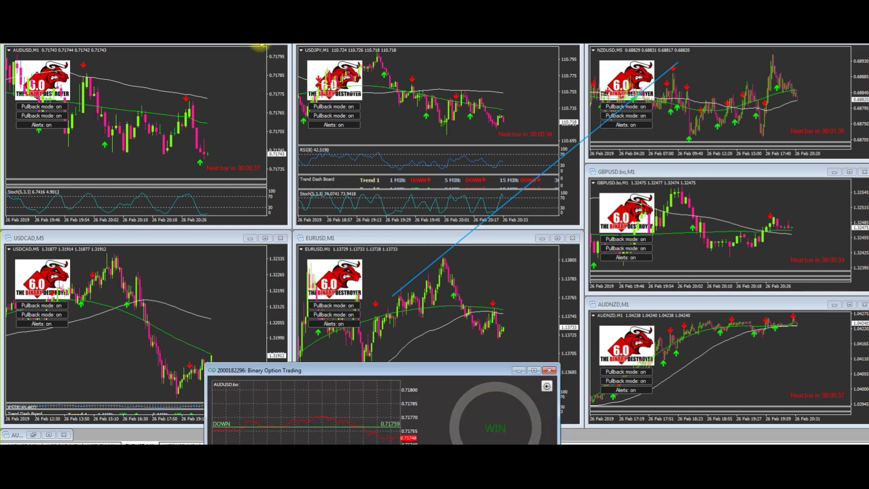
left_click(264, 45)
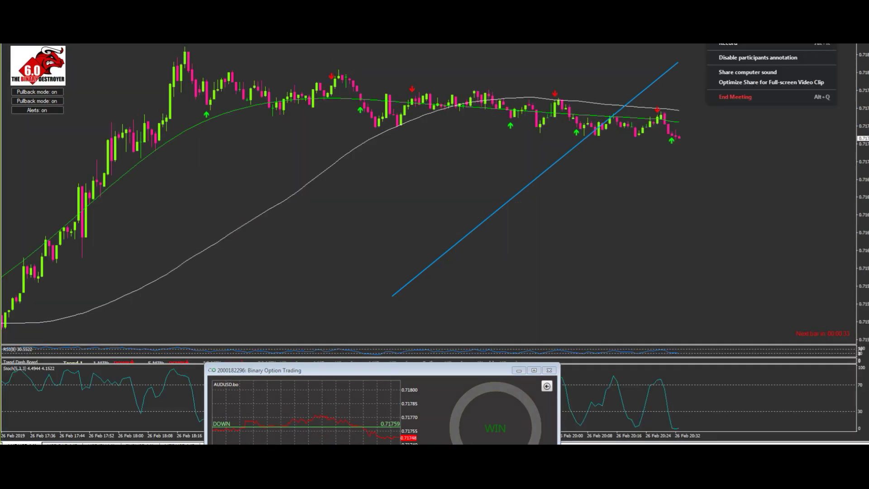
left_click(854, 16)
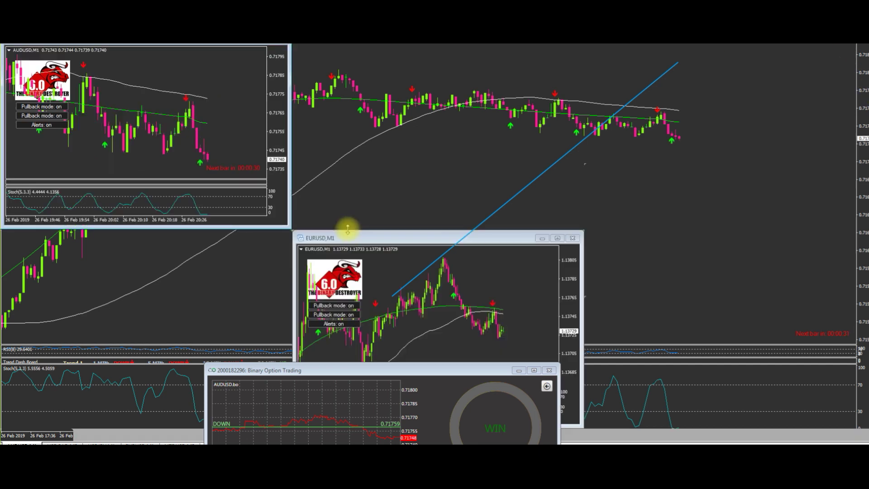
left_click_drag(141, 227, 130, 422)
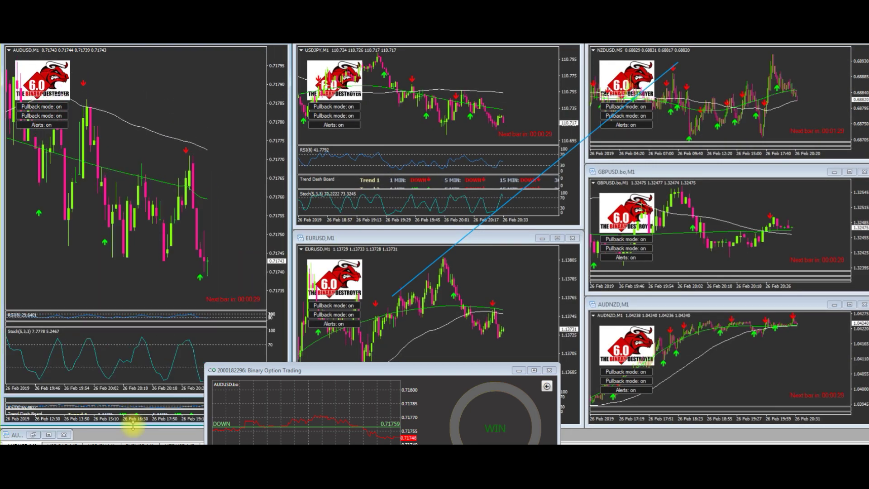
left_click_drag(392, 239, 660, 46)
left_click_drag(687, 232, 701, 437)
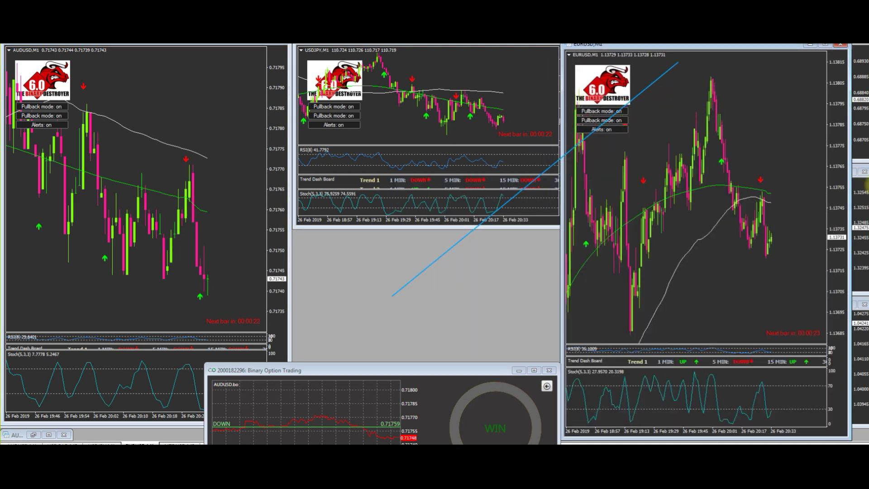
left_click_drag(866, 183, 868, 185)
left_click_drag(562, 190, 454, 202)
Minimize USDJPY, widen AUDUSD, and zoom both AUDUSD and EURUSD out one step.
left_click_drag(292, 184, 347, 185)
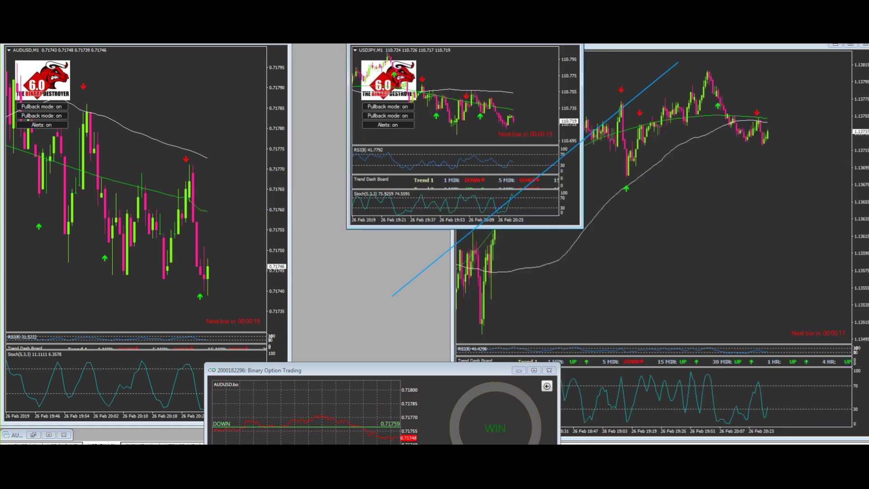
left_click(542, 45)
left_click_drag(289, 124, 445, 120)
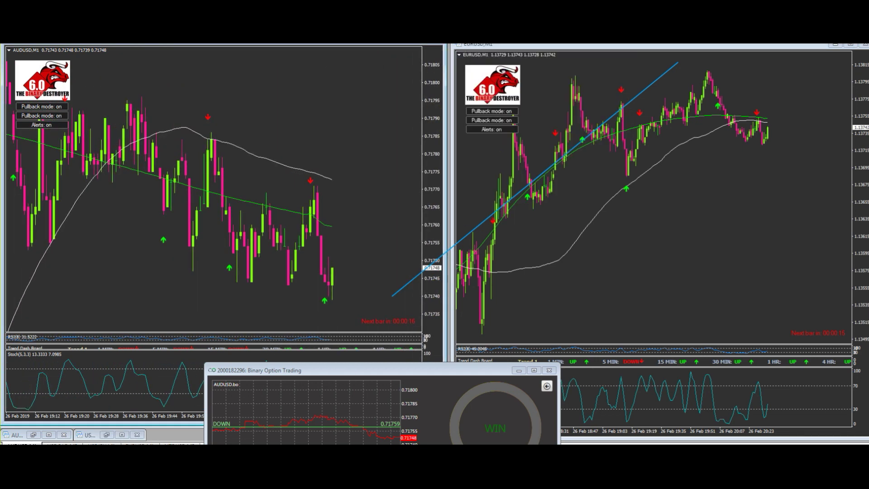
key("minus")
left_click(629, 185)
key("minus")
key("minus")
key("minus")
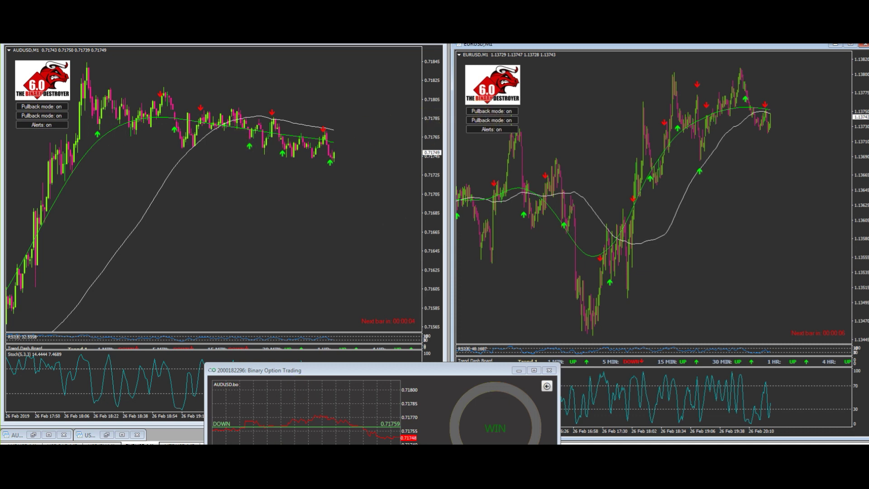
Move the trading window to the lower left and zoom in on the EURUSD candles.
left_click_drag(346, 377, 80, 202)
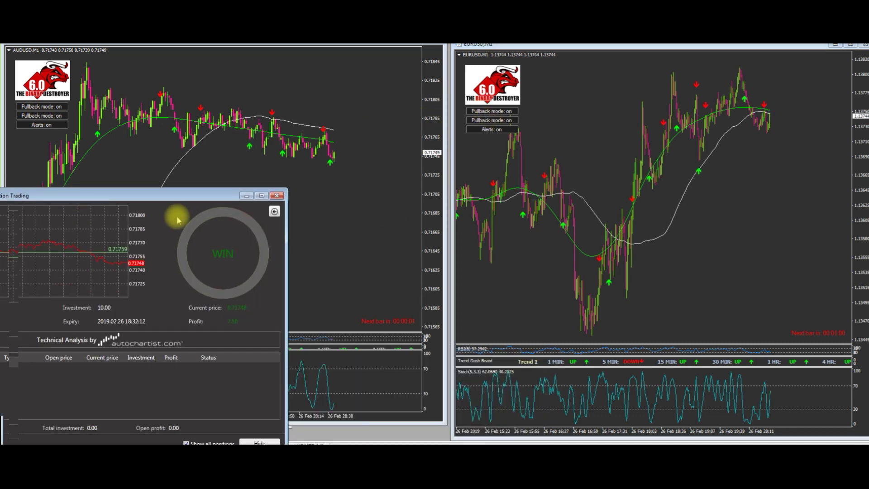
left_click(740, 230)
key("plus")
key("plus")
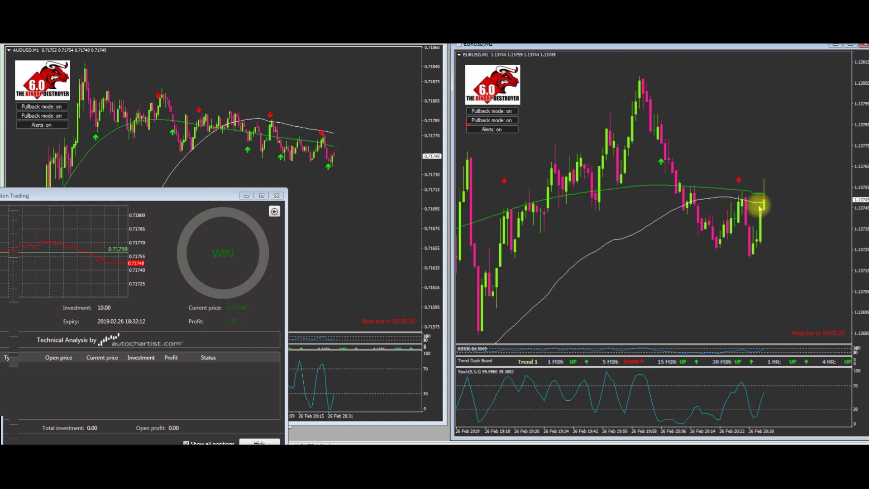
mouse_move(762, 206)
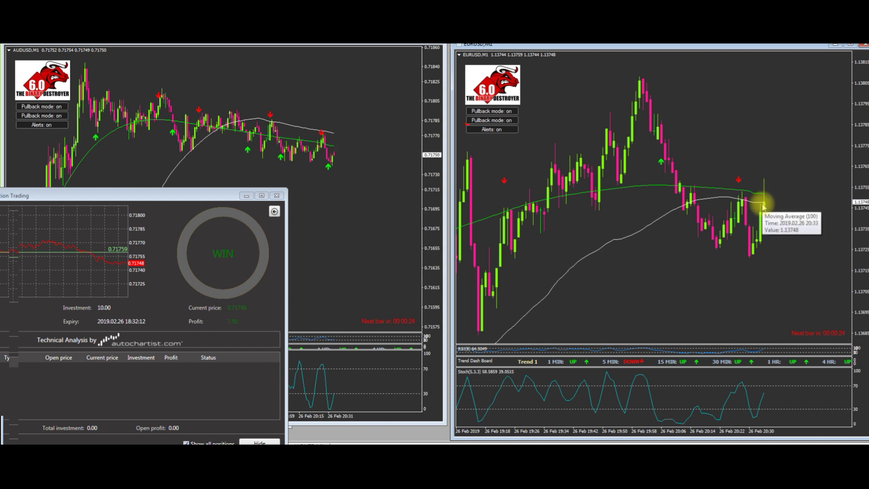
key("minus")
key("plus")
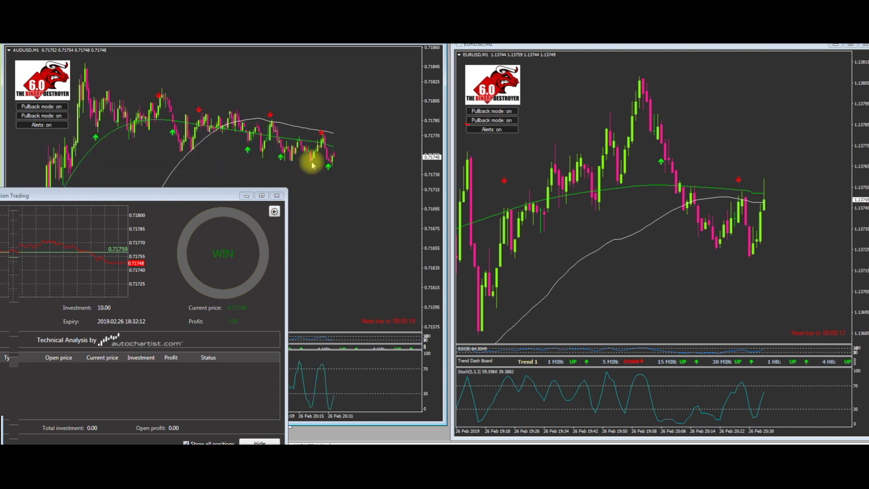
Lower the trading window further to uncover the AUDUSD chart and reset its zoom.
left_click_drag(180, 194, 201, 376)
key("plus")
left_click(190, 263)
key("minus")
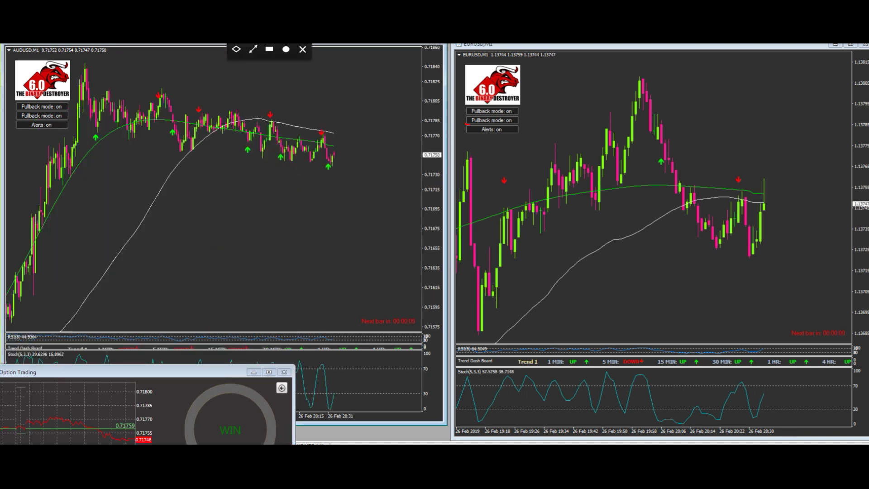
Draw five blue upward arrows along the AUDUSD rise.
left_click(253, 49)
left_click_drag(137, 205, 177, 158)
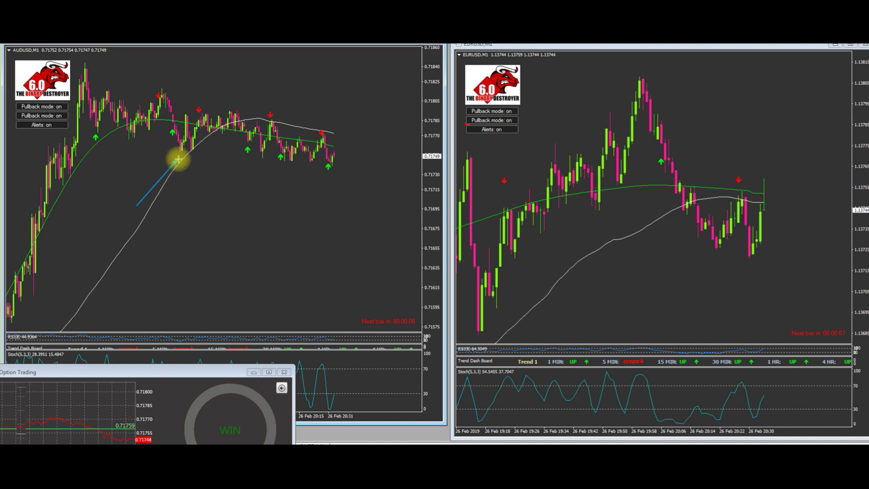
left_click_drag(191, 212, 249, 162)
left_click_drag(252, 214, 255, 211)
left_click_drag(292, 167, 289, 166)
mouse_move(297, 219)
left_mouse_down()
mouse_move(309, 169)
mouse_move(326, 168)
left_mouse_up()
mouse_move(205, 92)
left_mouse_down()
mouse_move(228, 111)
mouse_move(259, 110)
mouse_move(329, 134)
left_mouse_up()
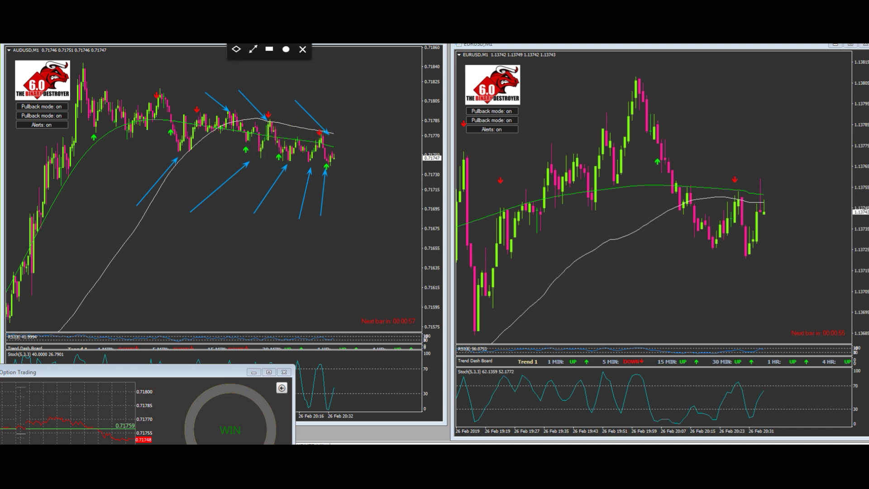
Clear the blue arrows from AUDUSD and raise the trading window to show the 10.00 WIN.
key("Escape")
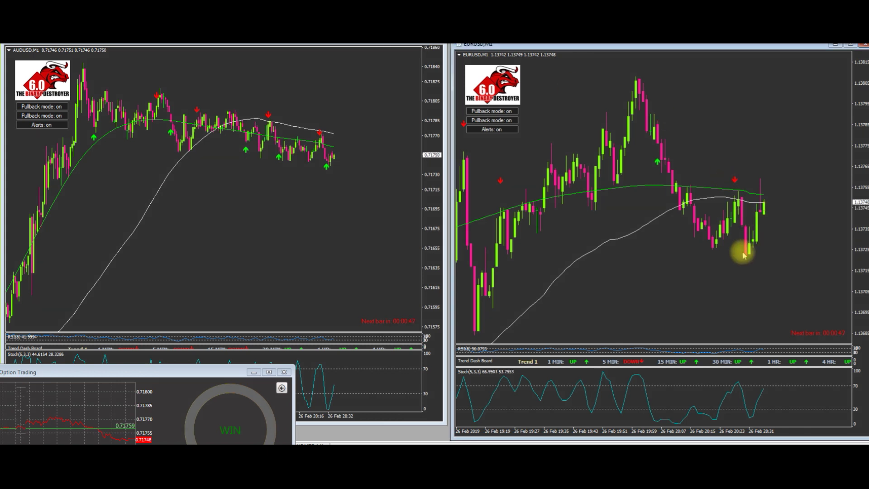
left_click_drag(126, 372, 131, 299)
left_click_drag(140, 240, 145, 152)
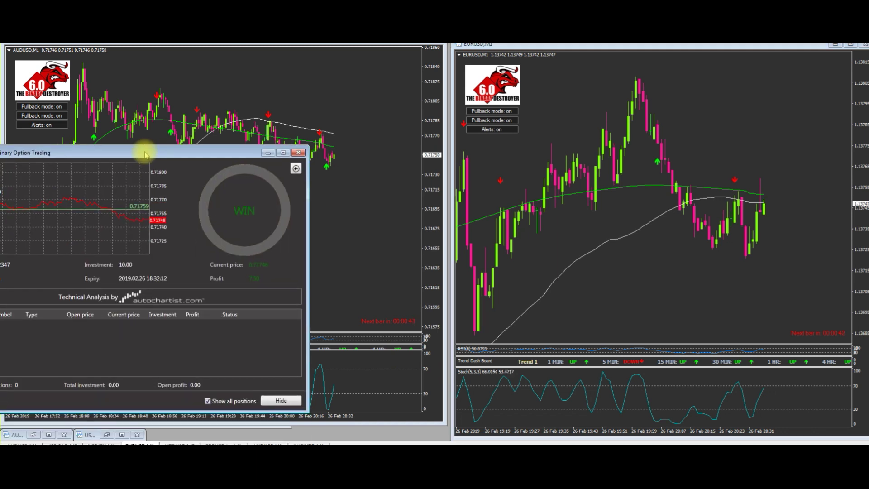
Add the tally line 'Wins 4 losses' to the Word strategy notes, then minimize the document.
left_click(181, 480)
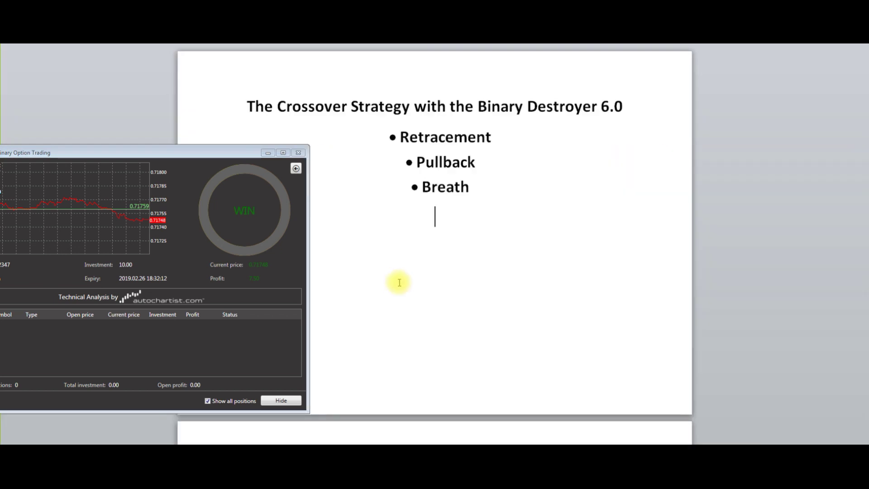
type("wins   losses")
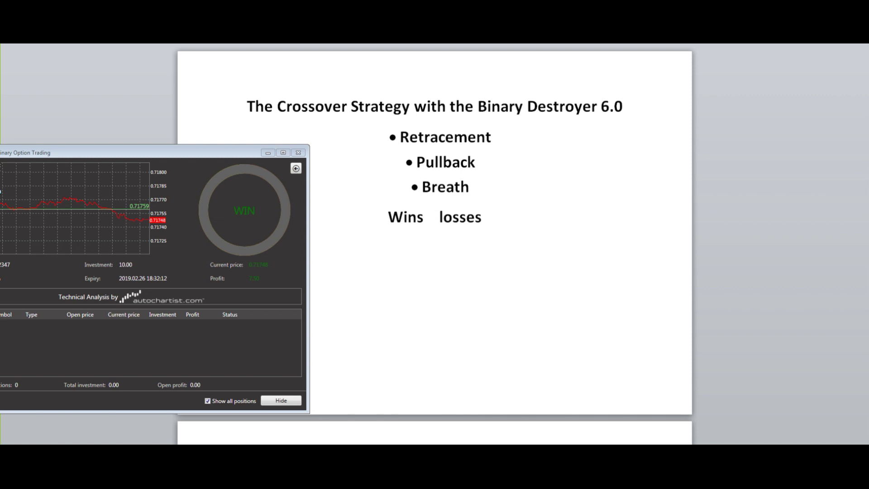
left_click(432, 218)
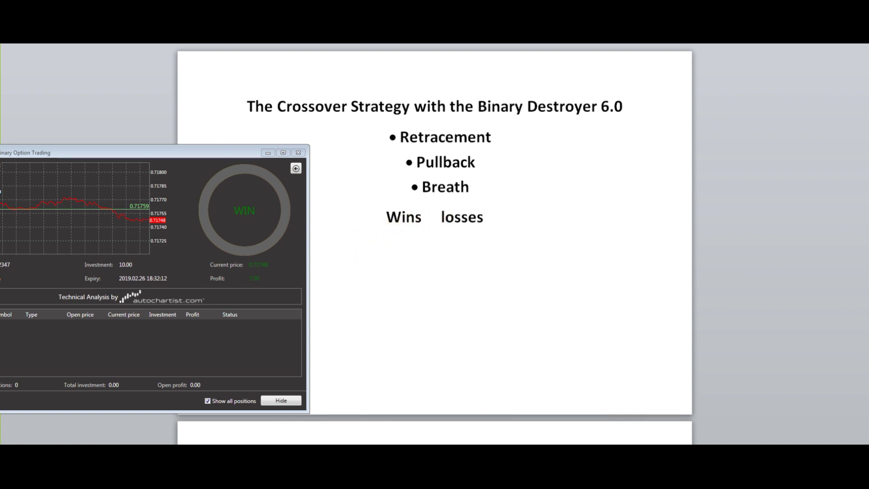
left_click(421, 216)
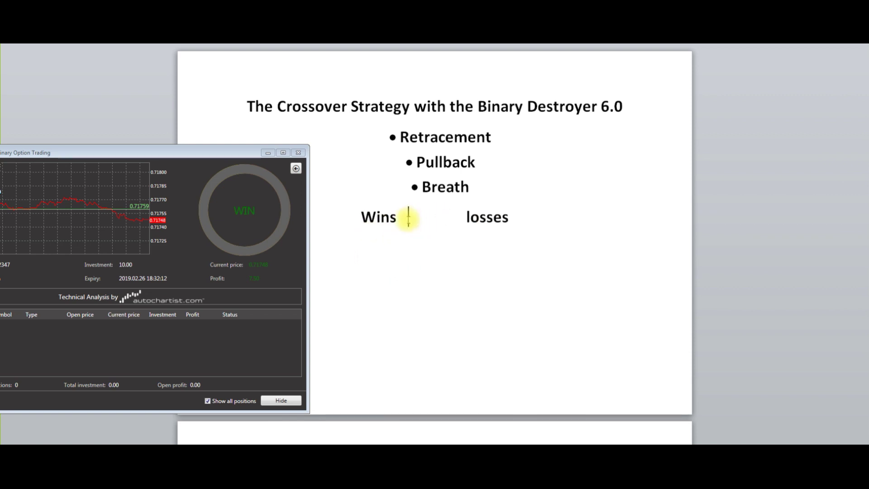
type("4")
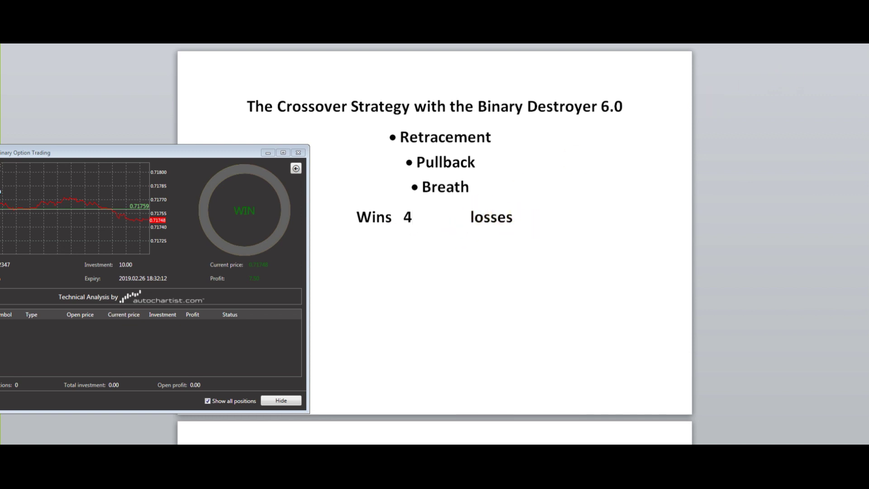
left_click(828, 5)
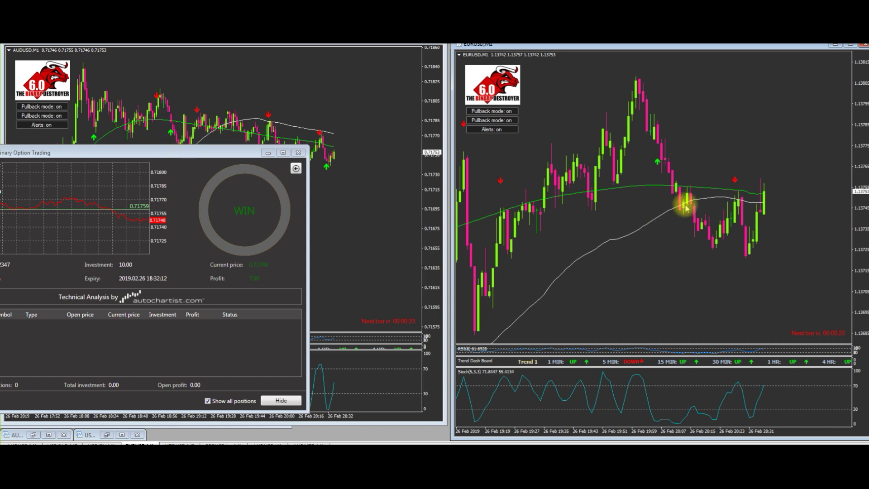
mouse_move(687, 207)
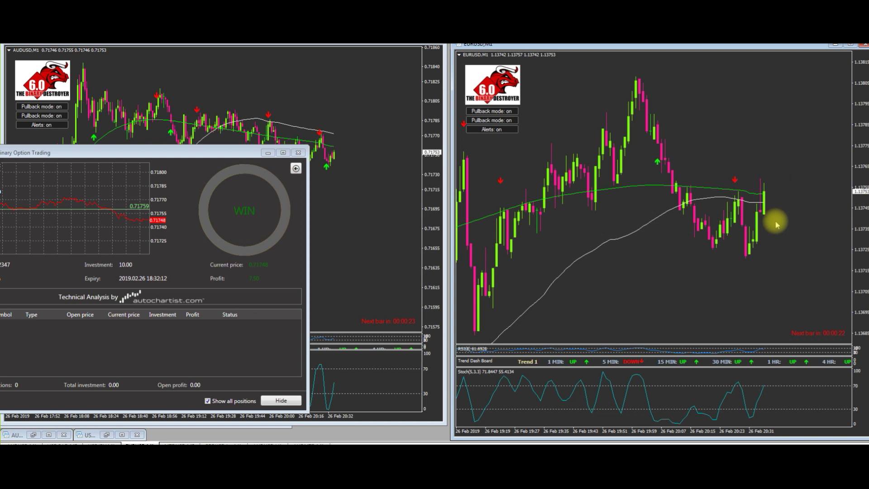
key("minus")
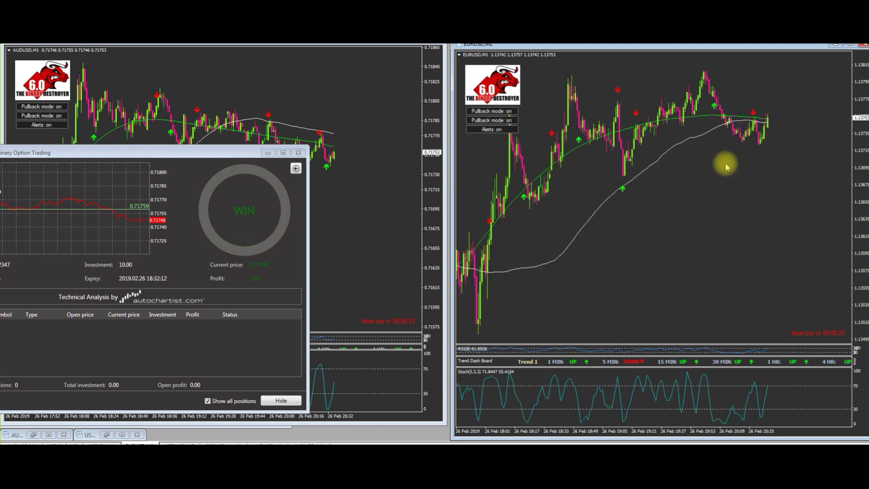
key("plus")
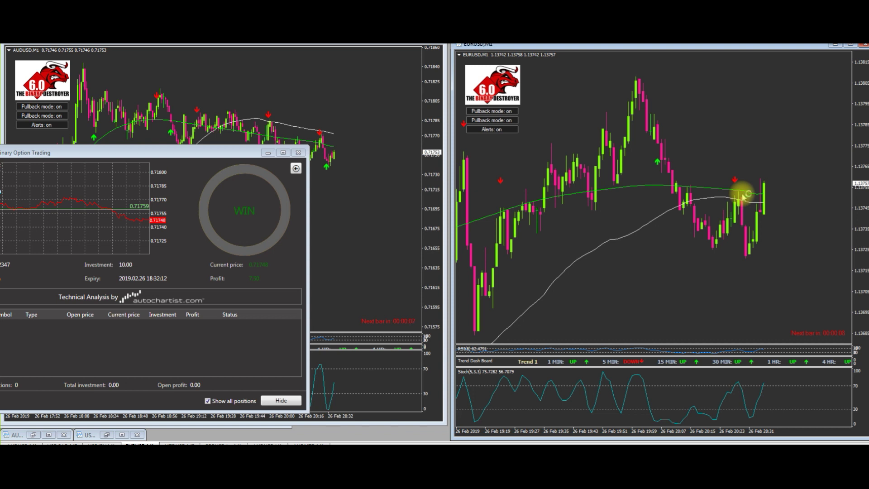
key("minus")
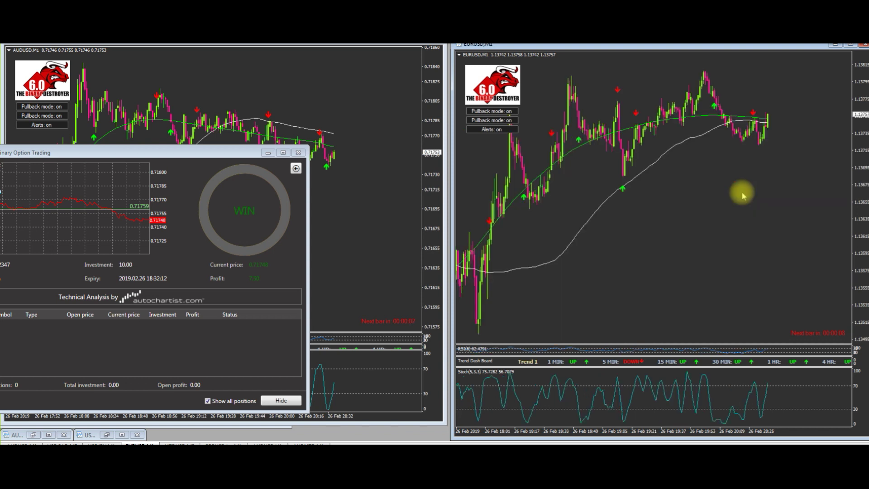
key("plus")
mouse_move(746, 204)
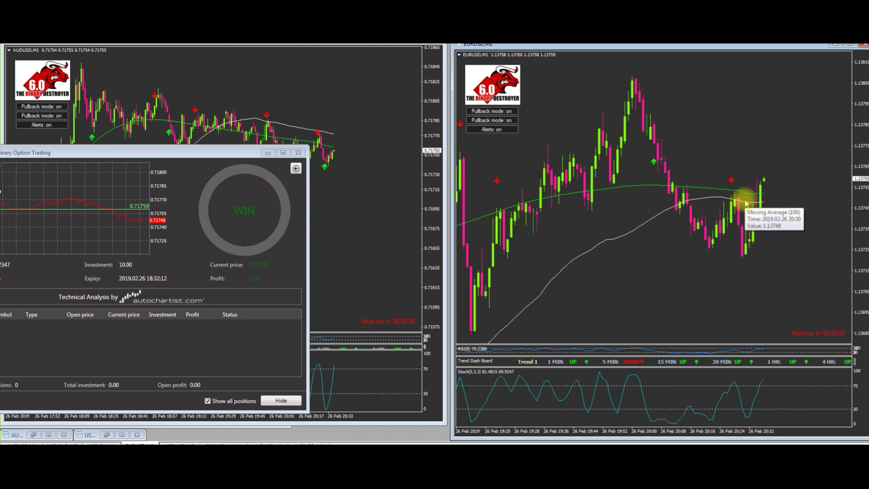
Minimize the EURUSD chart, maximize GBPUSD, and zoom it in and back out.
left_click(835, 44)
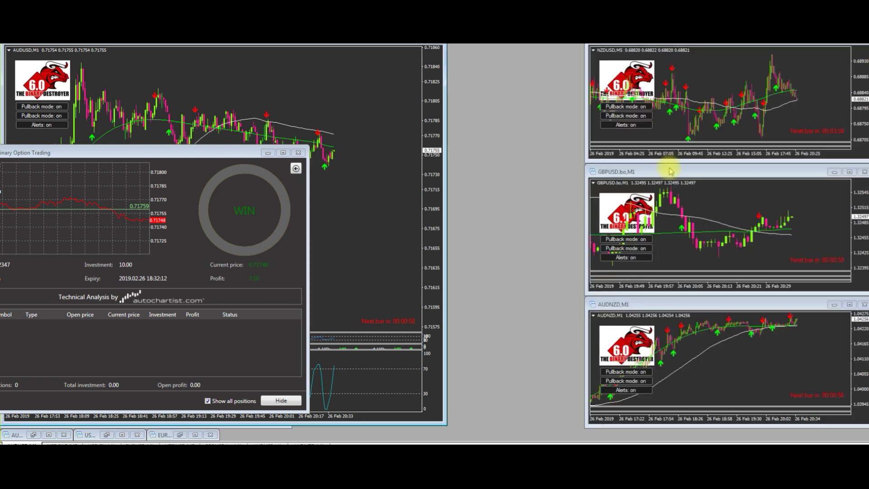
left_click(702, 220)
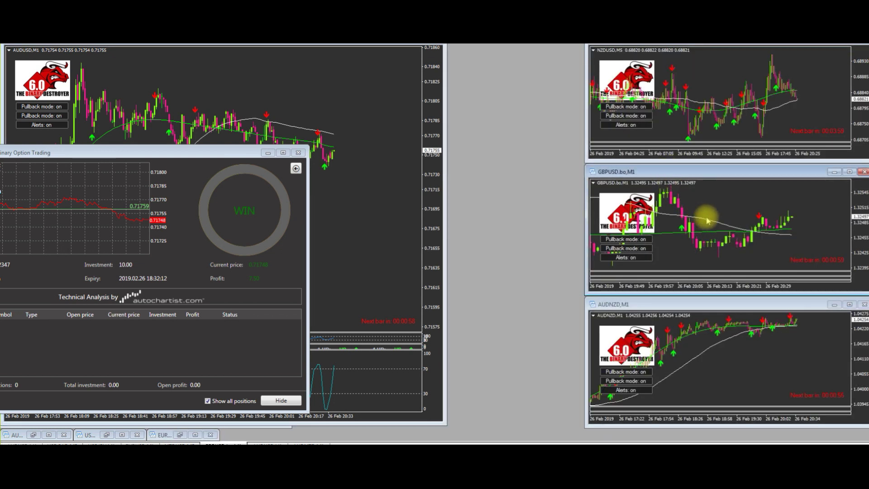
left_click(850, 173)
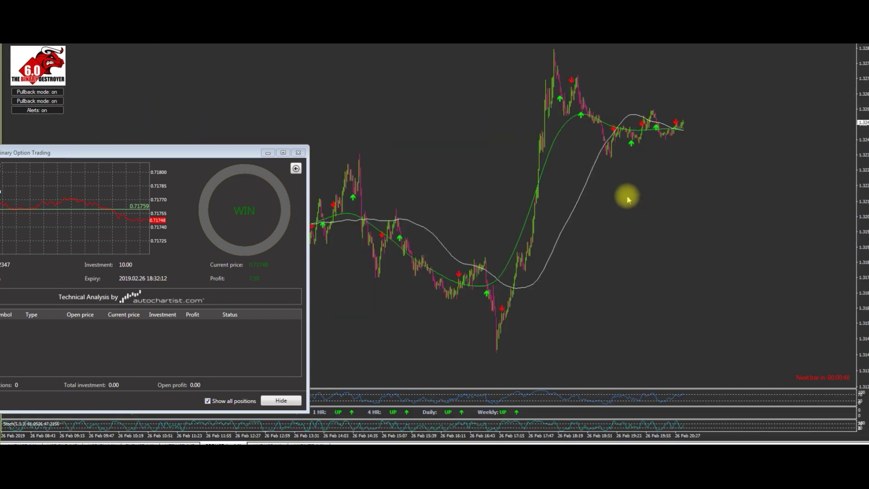
key("plus")
key("plus")
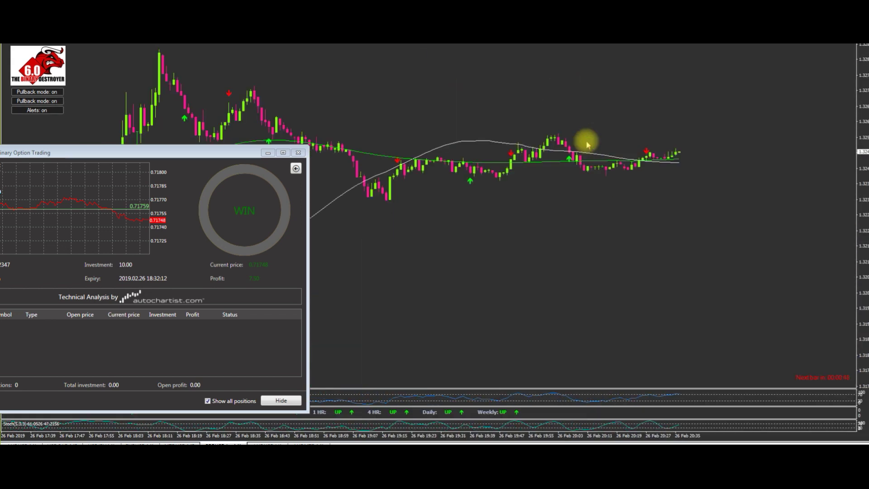
mouse_move(678, 163)
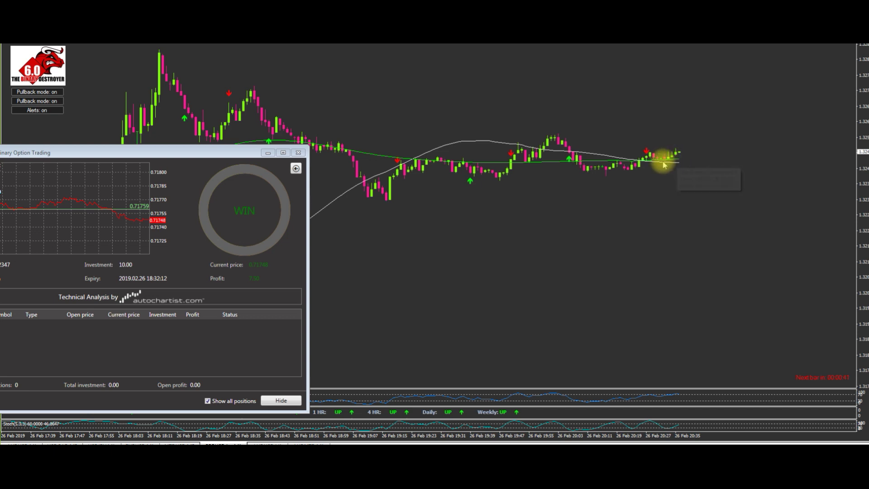
key("minus")
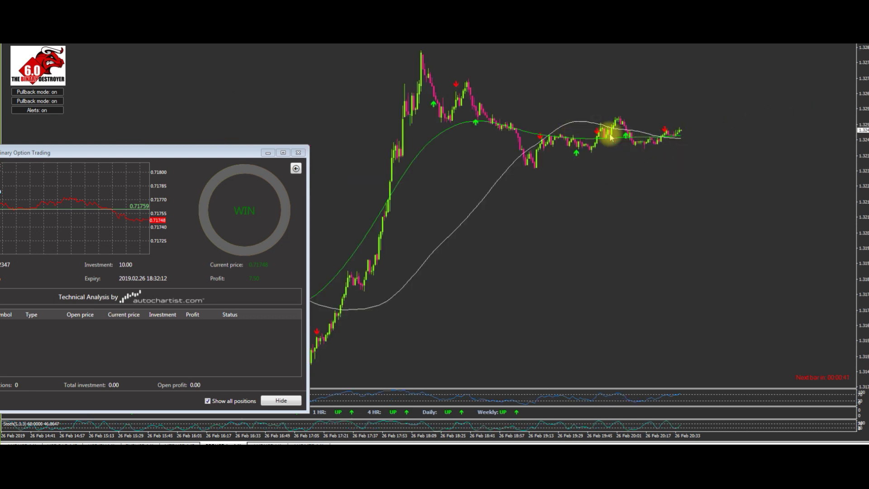
Draw arrows on GBPUSD marking the price level and crossover, clear them, and restore the tiled window.
mouse_move(269, 47)
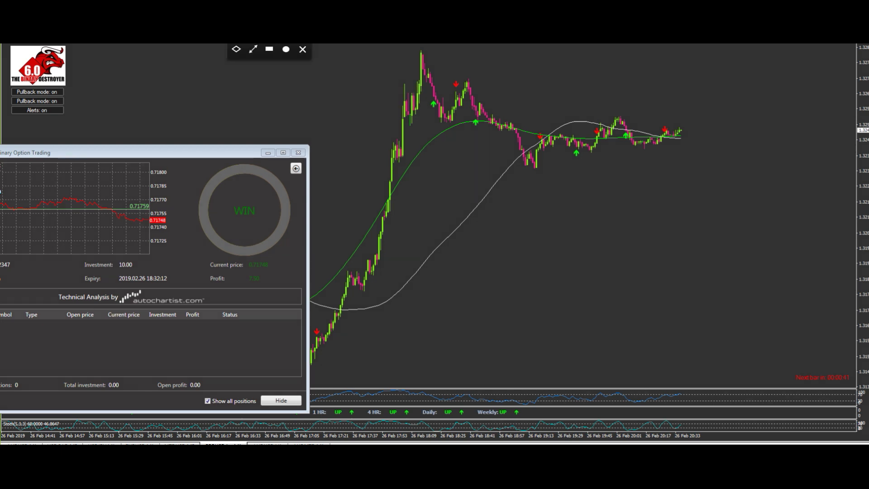
left_click(253, 49)
left_click_drag(407, 134, 714, 130)
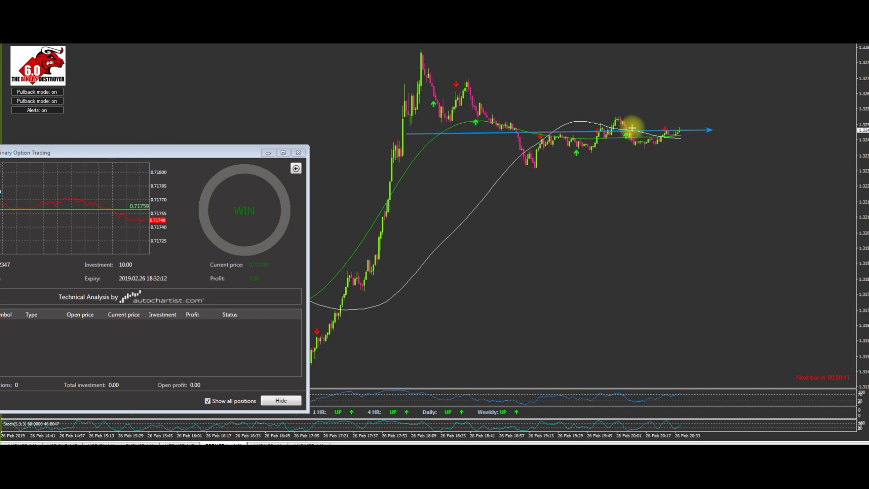
left_click(496, 77)
left_click(545, 131)
left_click(641, 224)
left_click(655, 138)
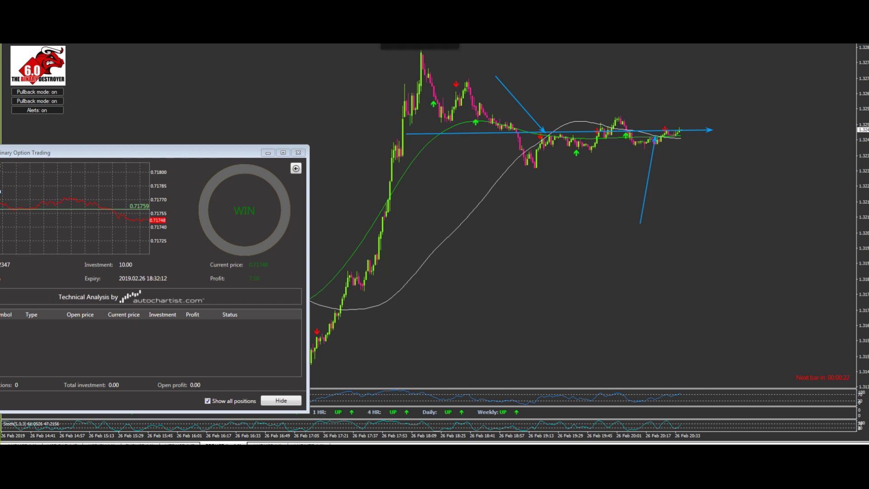
key("Escape")
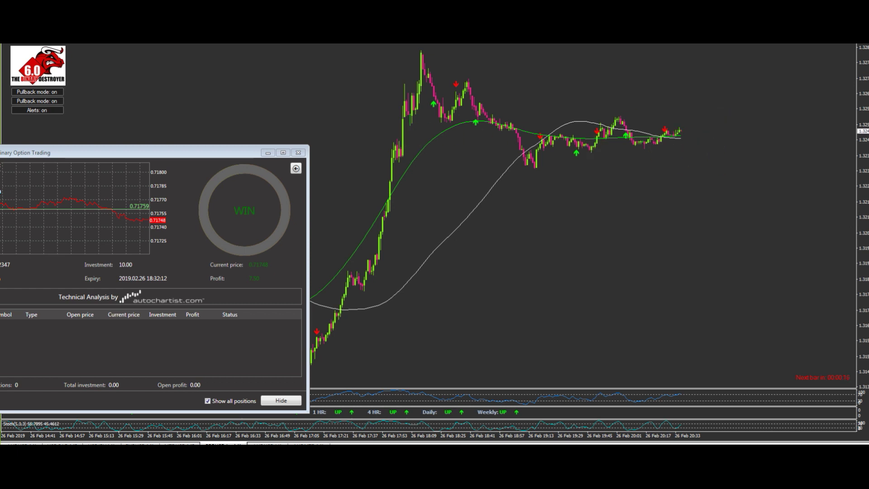
left_click(860, 44)
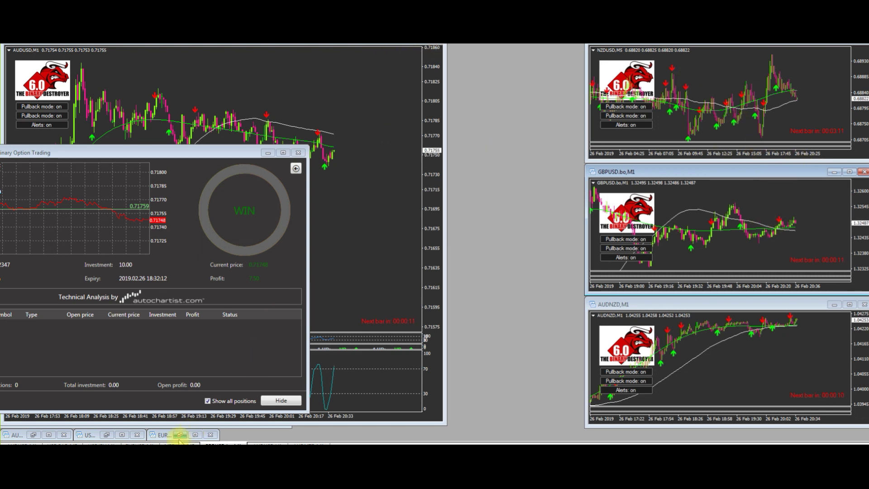
Bring EURUSD back to its side window and make the AUDUSD chart taller.
left_click(195, 435)
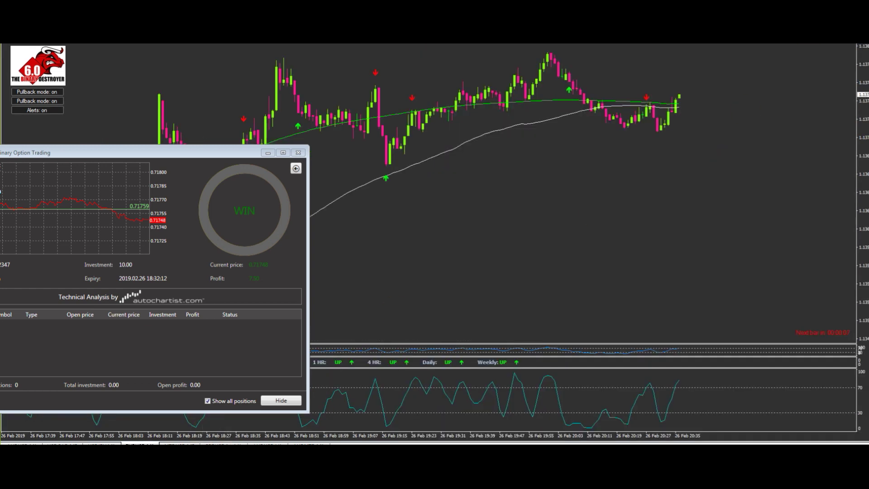
left_click(851, 15)
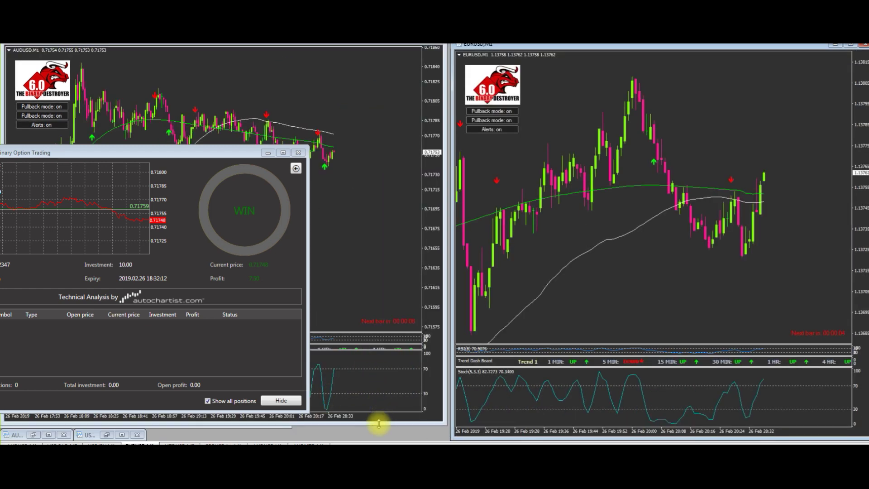
left_click_drag(379, 423, 380, 436)
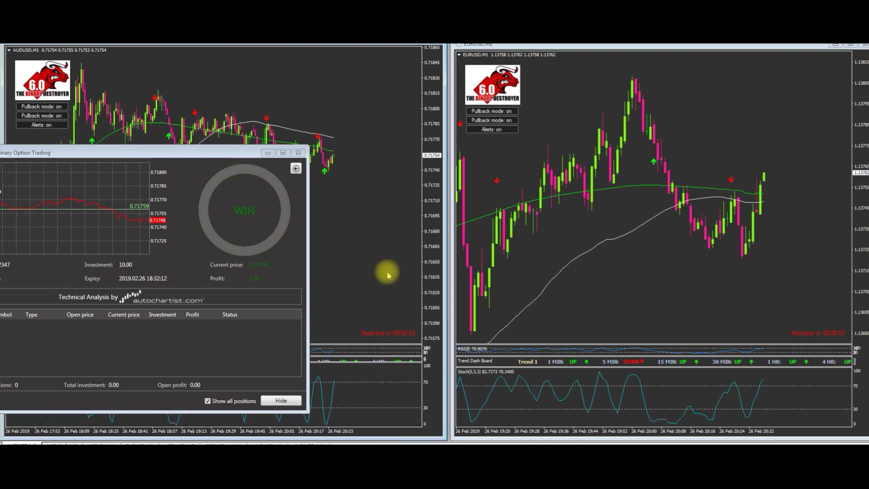
Shift the trading window left and open a new AUDUSD.bo trade form: investment 10, 5 min expiry.
left_click_drag(228, 153, 182, 145)
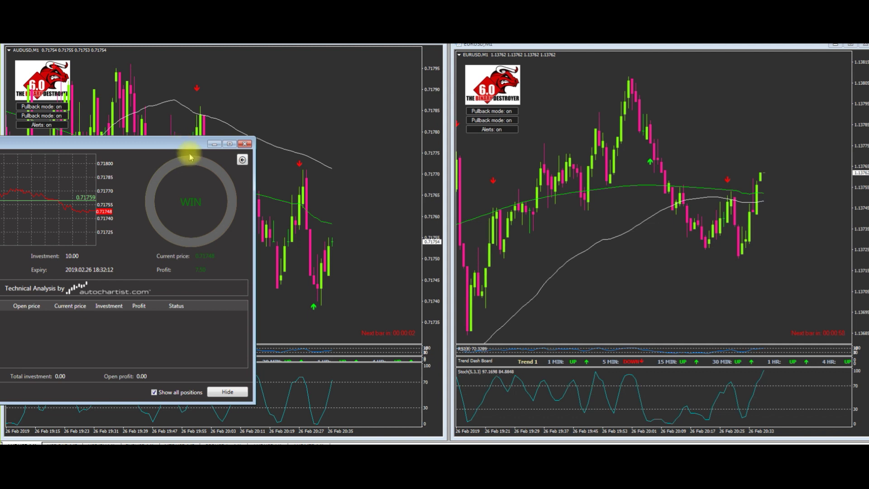
left_click(349, 239)
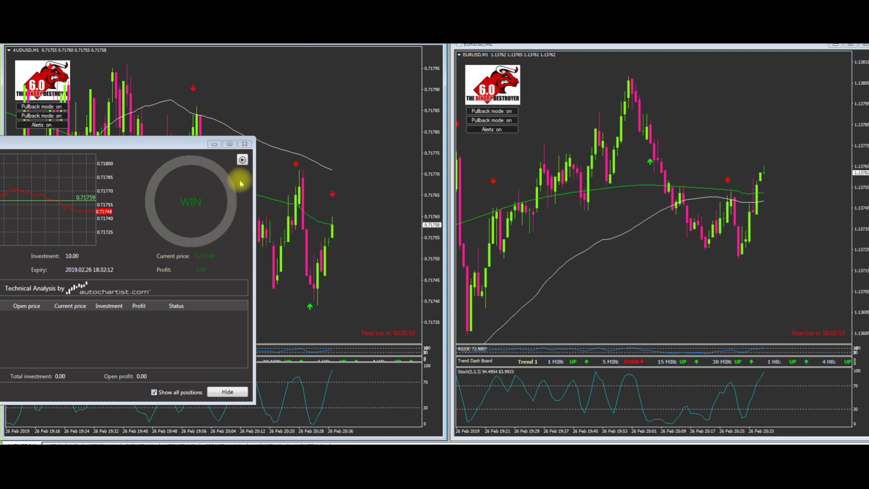
left_click(242, 161)
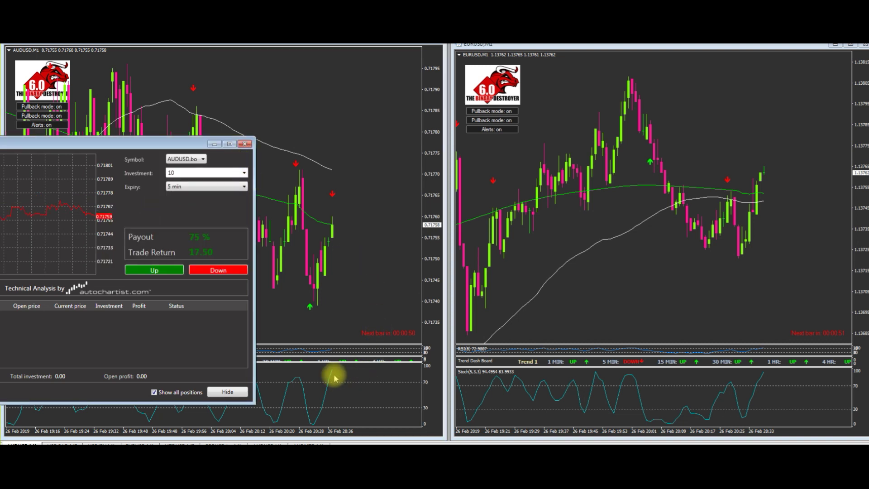
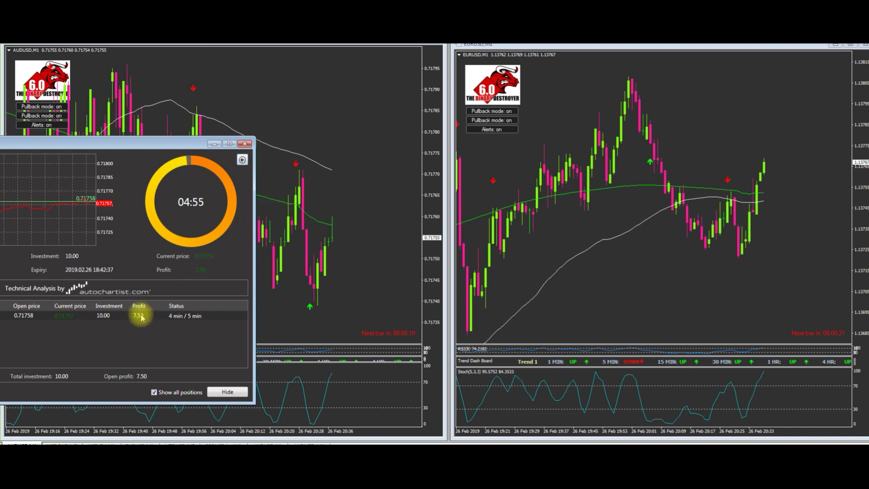
Place three more 10.00 DOWN trades on AUDUSD, dismissing the signal alert along the way.
left_click(242, 160)
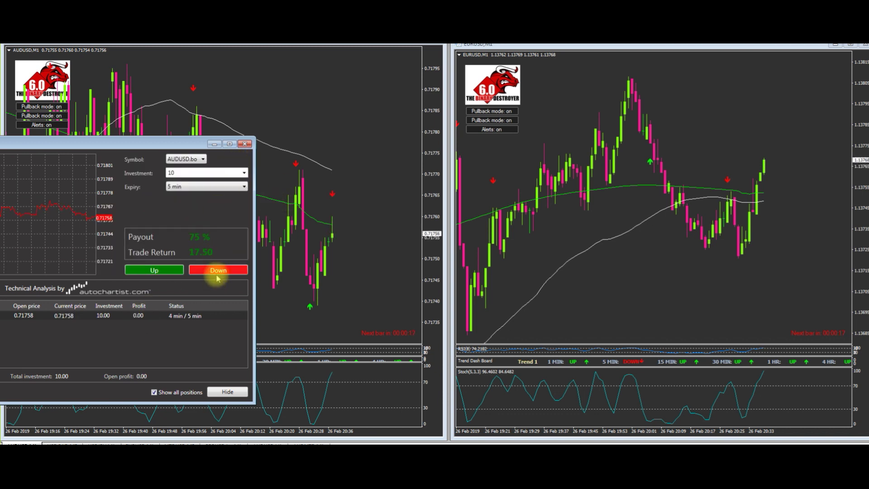
left_click(232, 273)
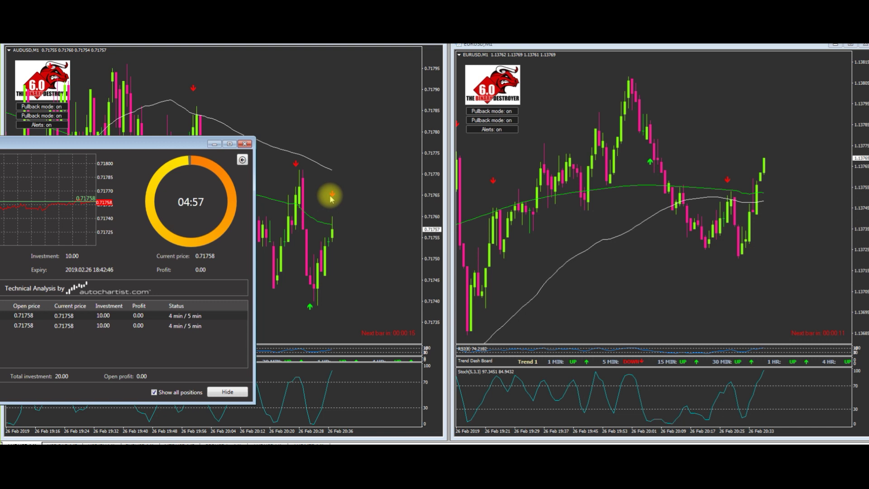
left_click(243, 160)
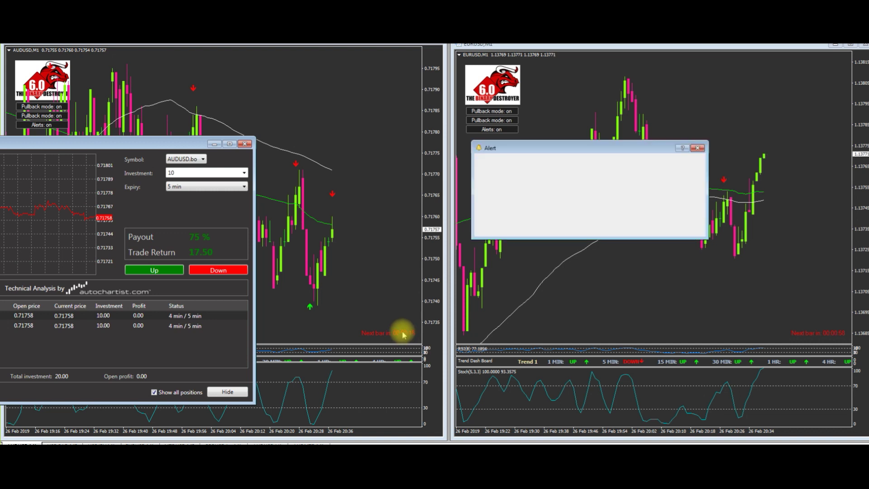
left_click(200, 270)
left_click(586, 227)
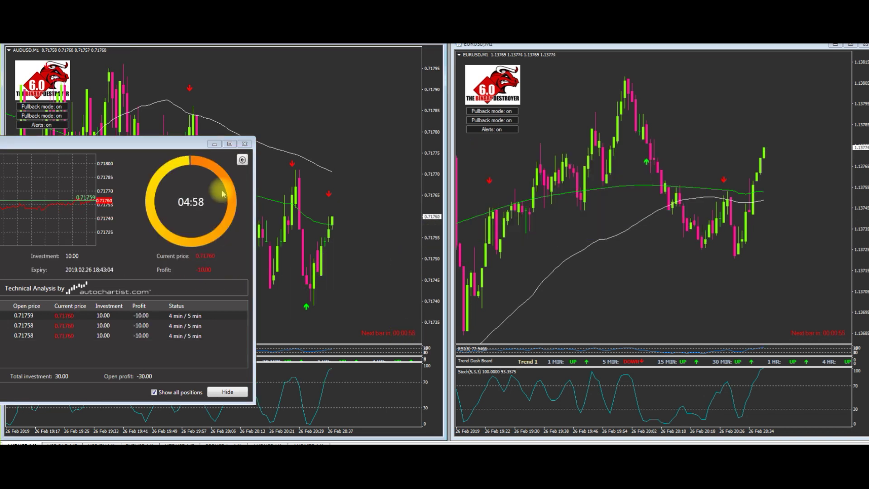
left_click(242, 159)
left_click(220, 274)
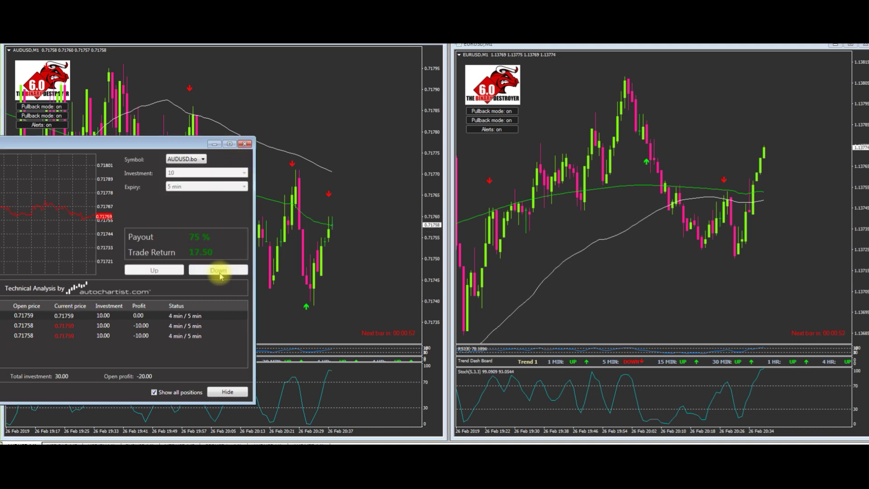
Review the open positions, including the one expiring 18:42:46, and return to the order form.
left_click(145, 346)
left_click(146, 334)
left_click(144, 316)
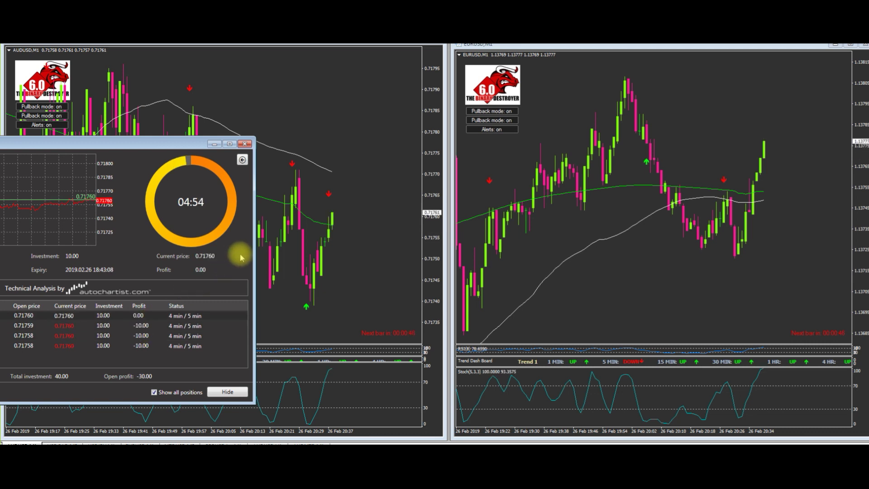
left_click(242, 161)
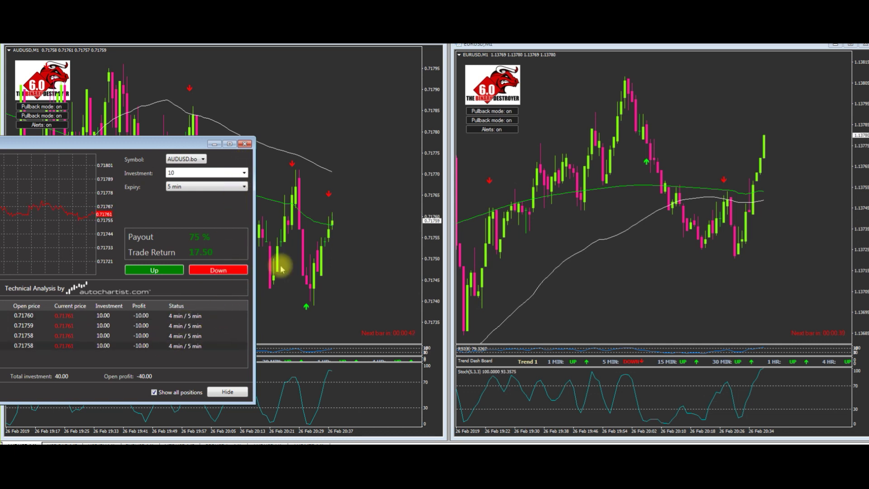
Zoom the AUDUSD chart, check the 0.71758 trade's countdown, and return to the order form.
left_click(358, 266)
key("minus")
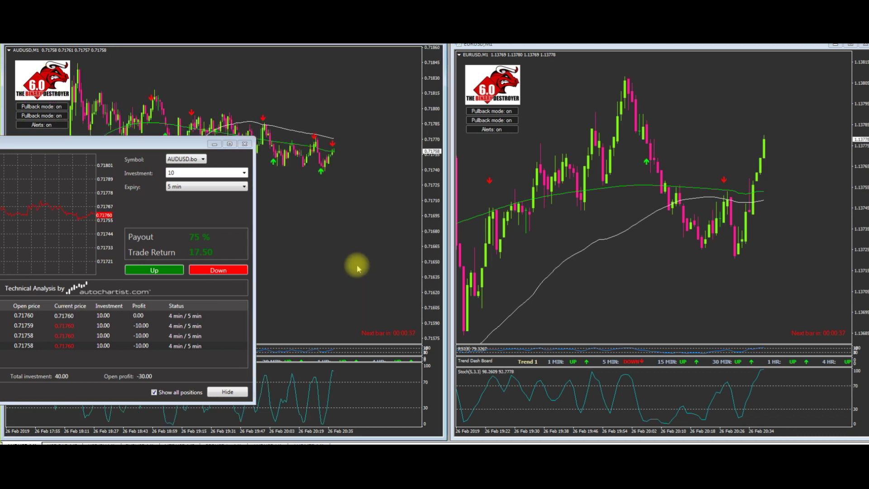
key("plus")
left_click(622, 184)
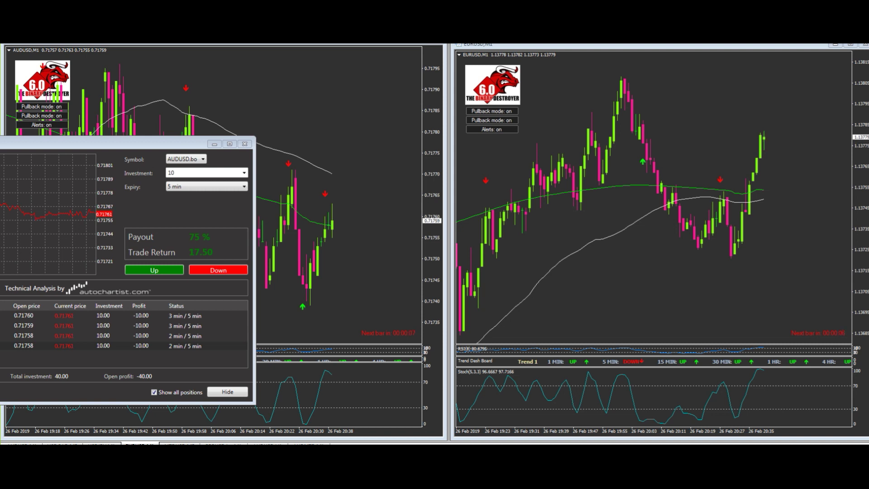
left_click(122, 325)
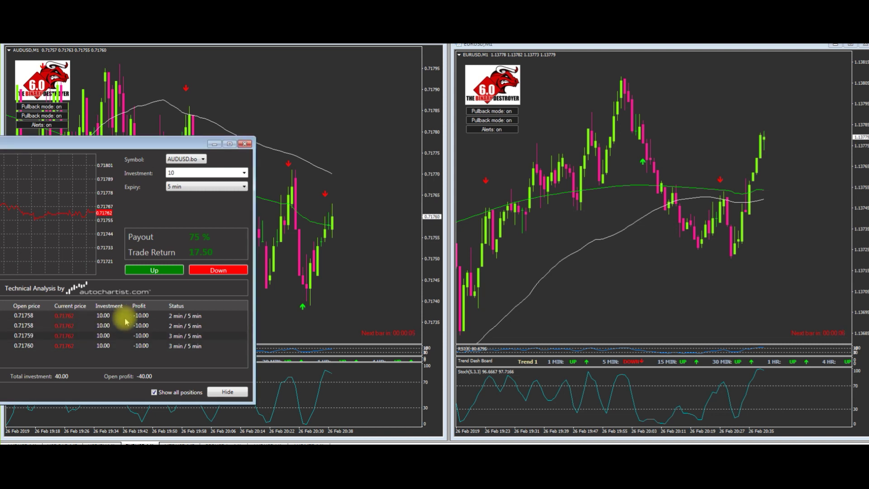
double_click(120, 335)
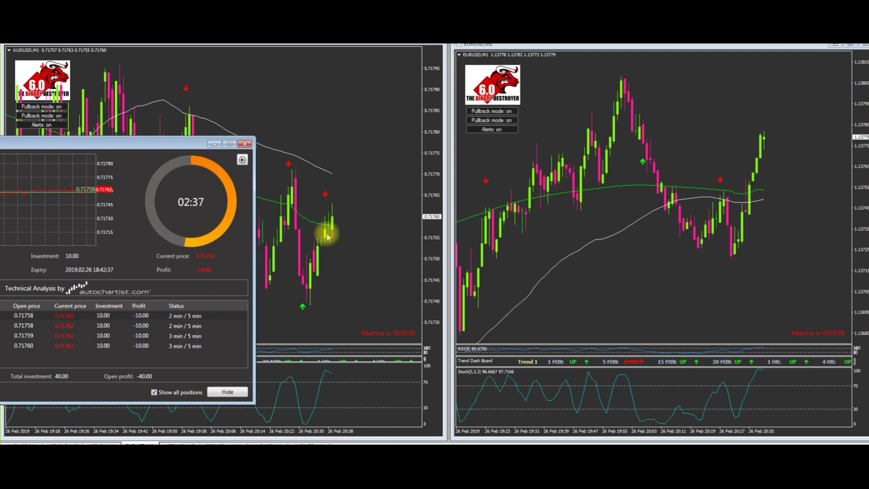
left_click(242, 159)
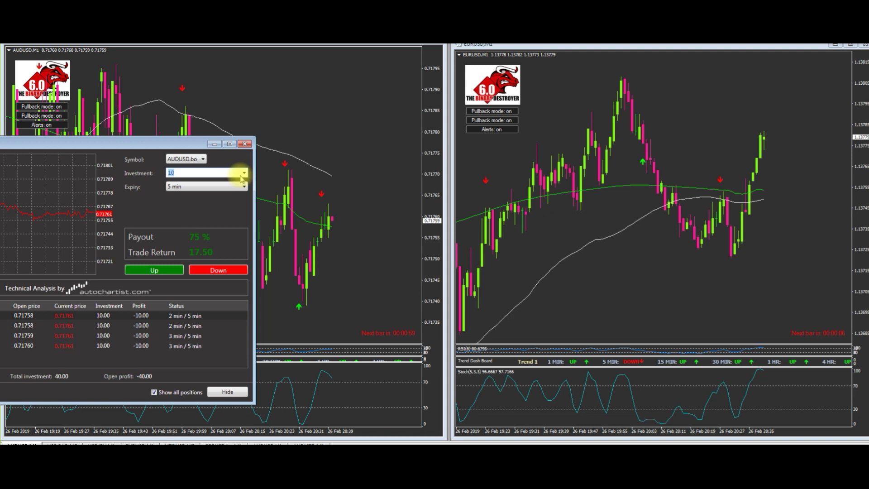
Set the investment to 25 and place a 25.00 DOWN trade on AUDUSD.
left_click(243, 174)
left_click(244, 174)
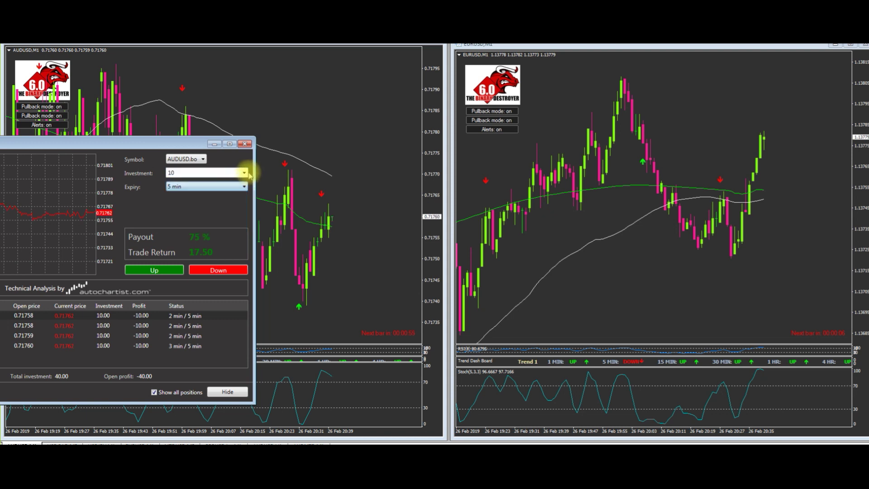
left_click(247, 173)
left_click(199, 215)
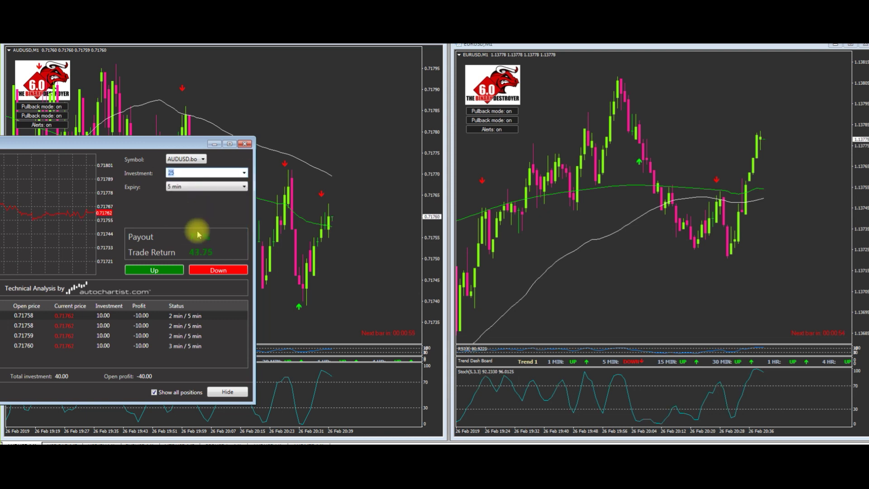
left_click(199, 270)
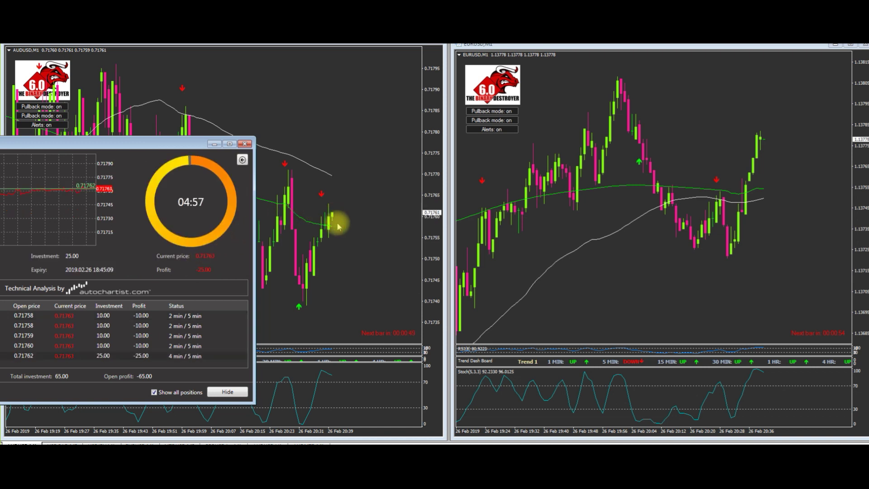
Zoom the AUDUSD chart out and maximize it to full width.
key("minus")
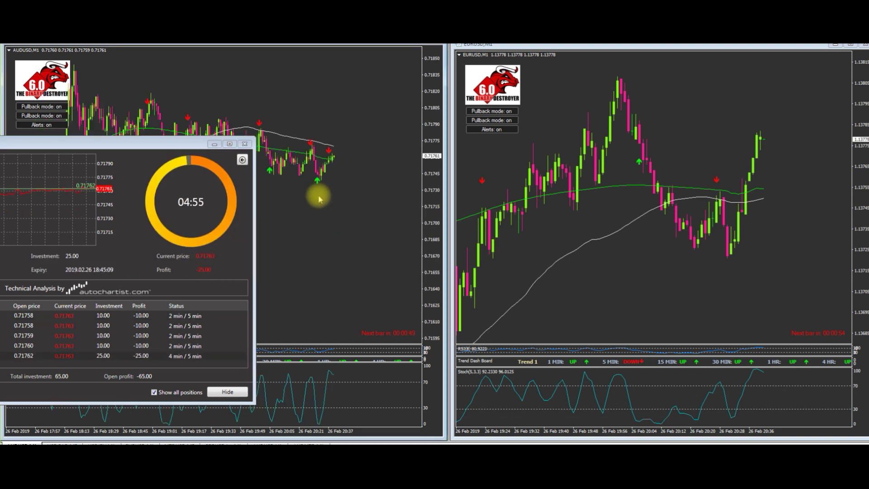
key("plus")
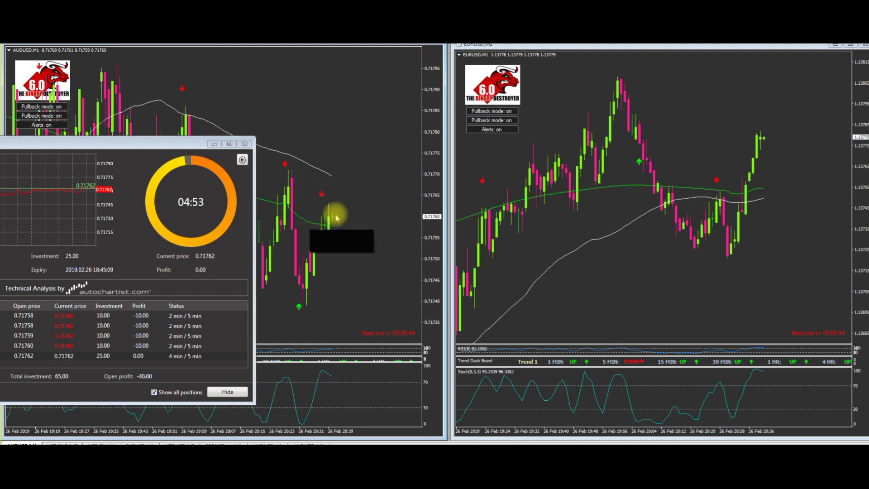
key("minus")
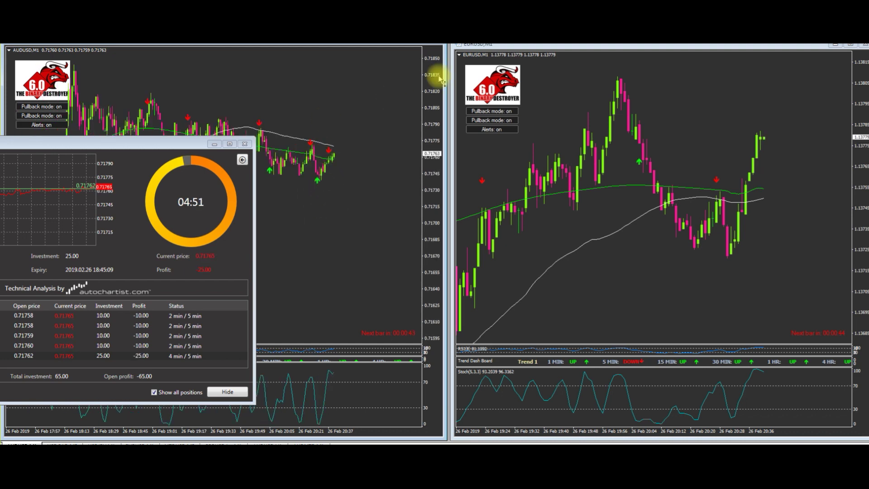
left_click(421, 44)
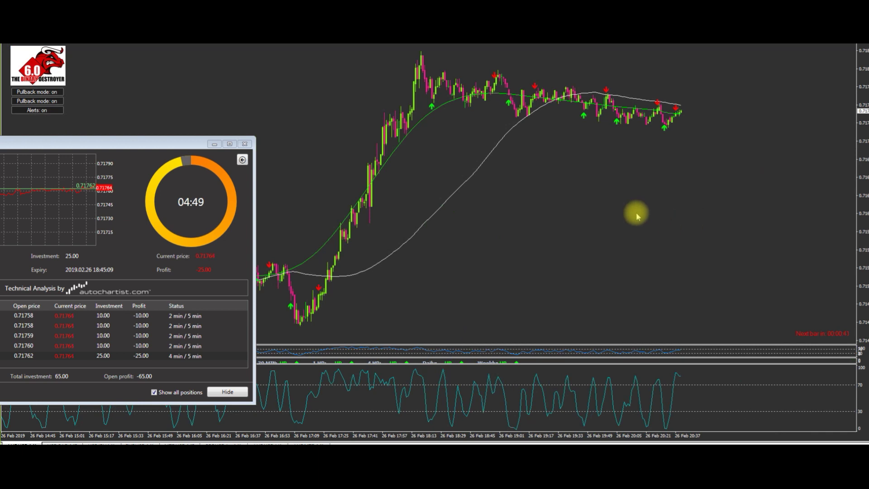
Review the second 0.71758 and the 25.00 positions, then move the trading window up and right.
key("plus")
key("plus")
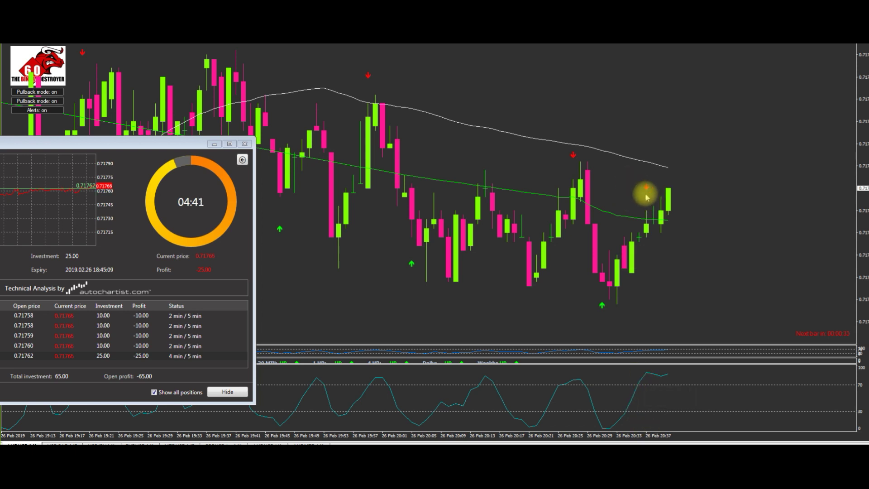
key("minus")
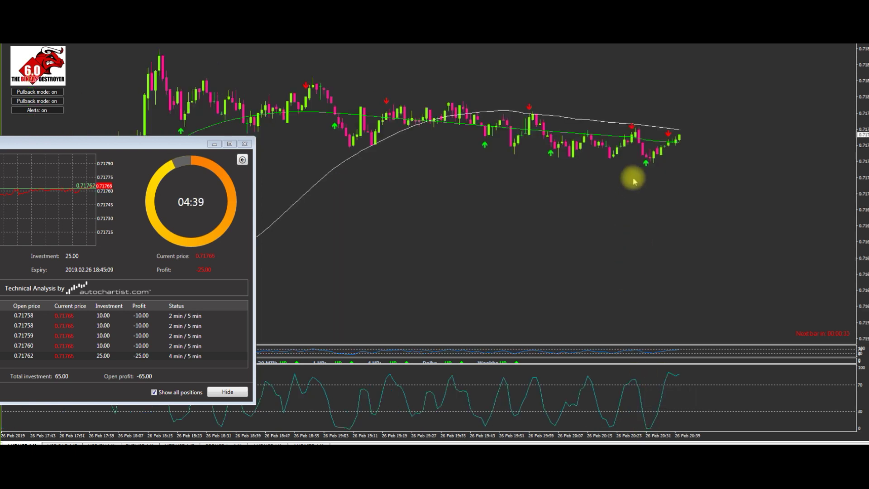
mouse_move(646, 159)
key("plus")
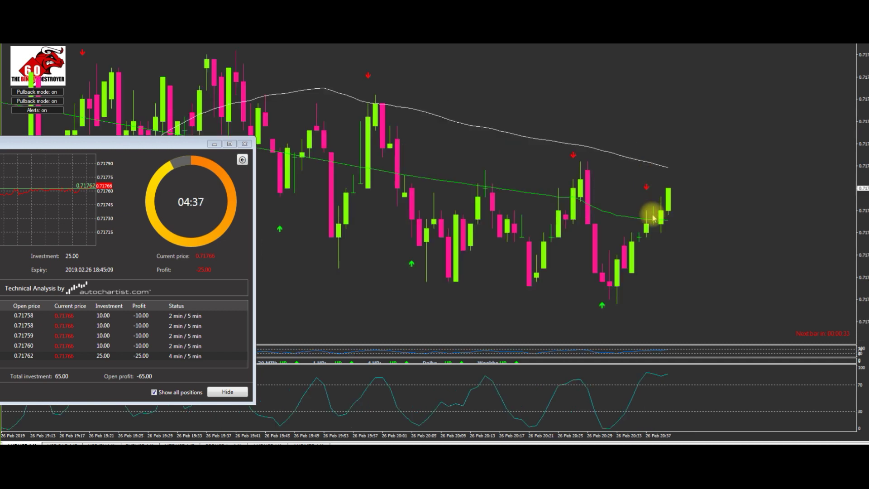
left_click(119, 326)
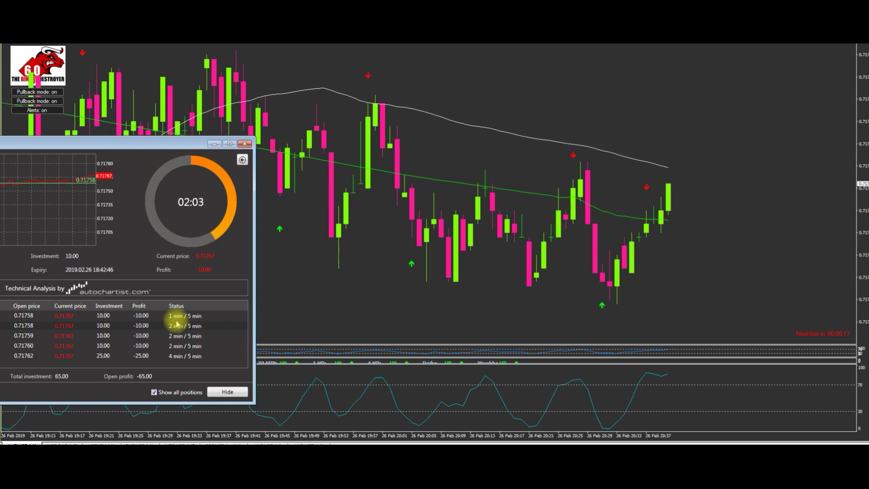
left_click(166, 356)
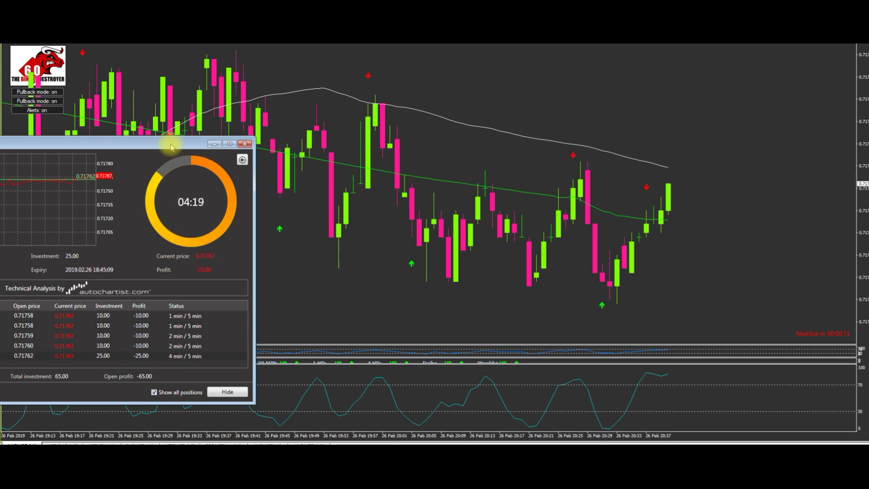
left_click_drag(171, 146, 0, 137)
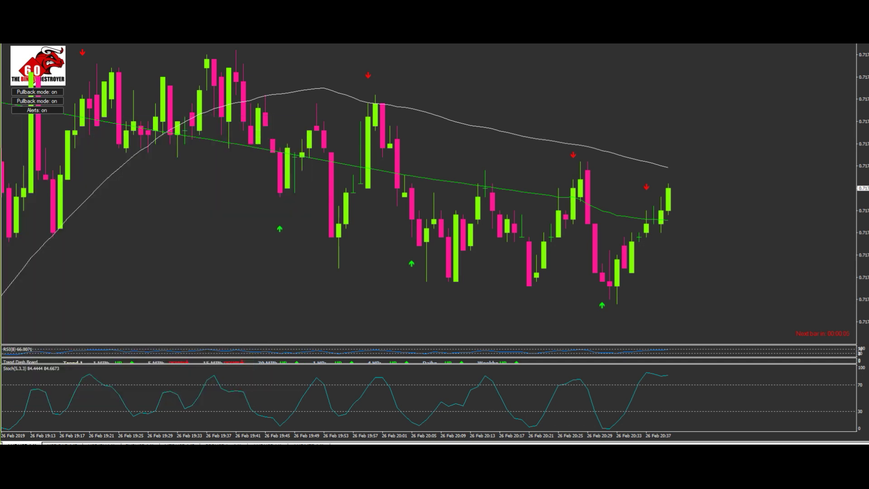
Bring the trading panel back over the chart, dismiss the signal alert, and enlarge the RSI pane.
left_click_drag(0, 158, 108, 127)
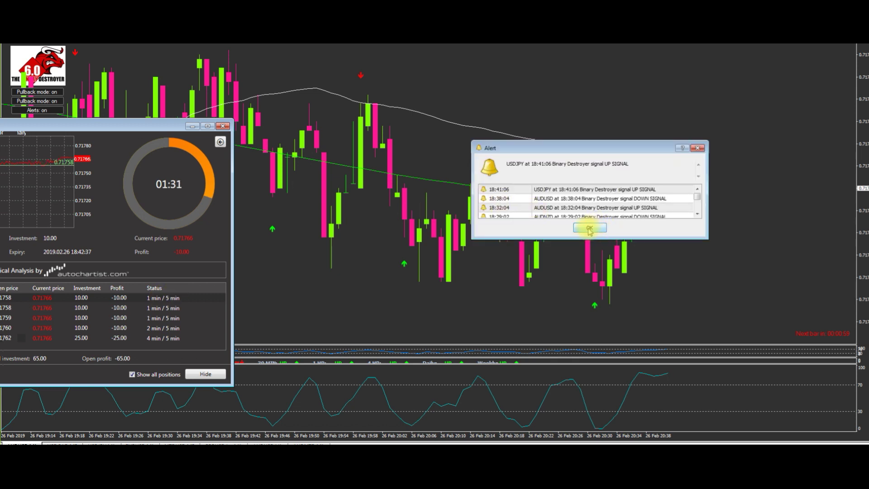
left_click(590, 229)
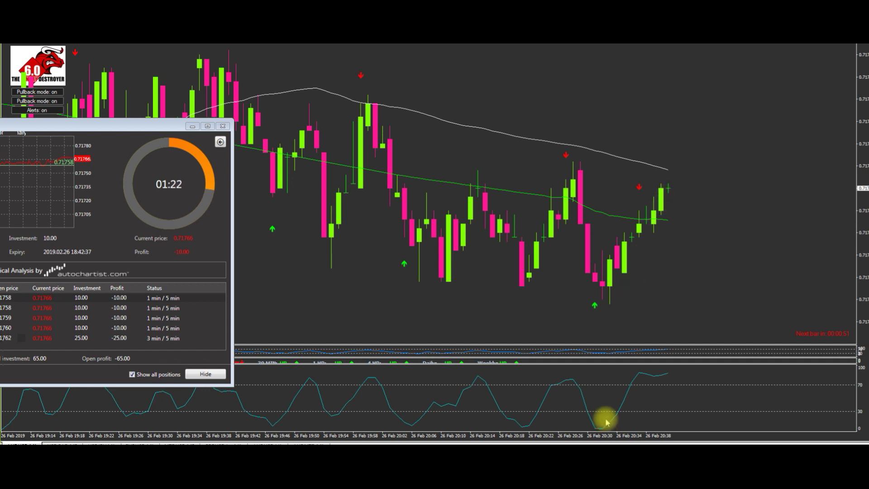
left_click_drag(628, 345, 626, 273)
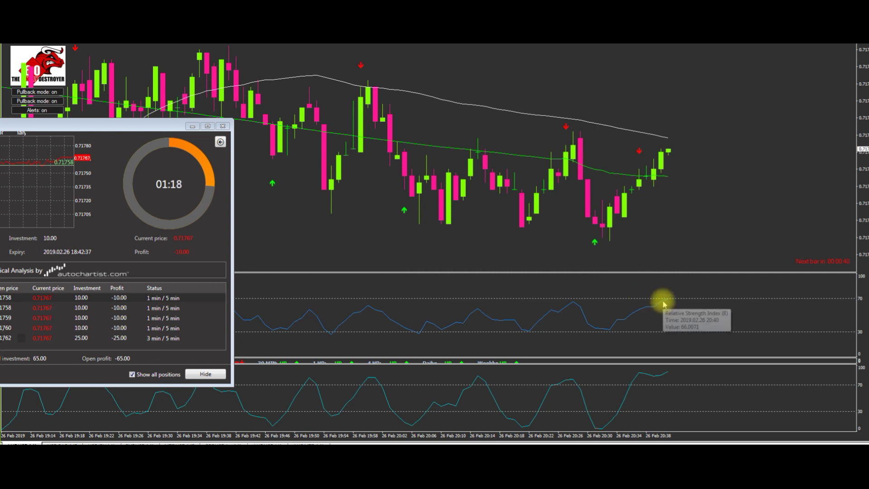
Check the third open trade and tile the EURUSD chart alongside AUDUSD.
mouse_move(650, 384)
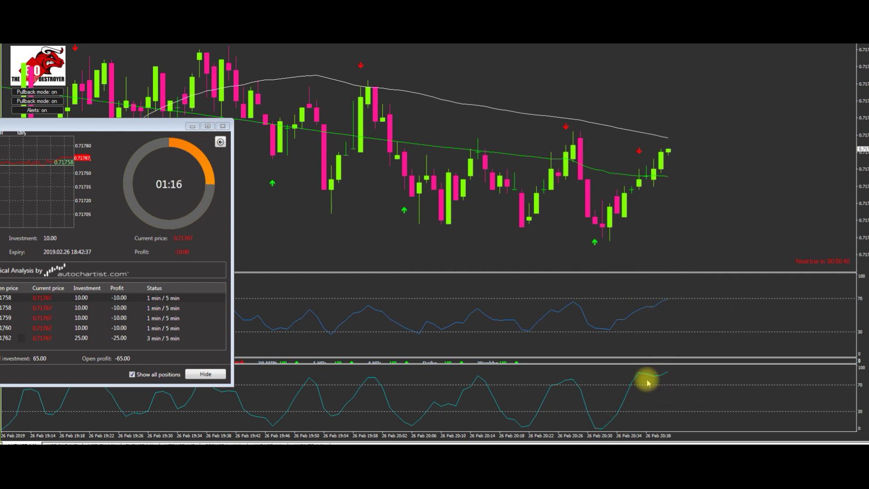
mouse_move(669, 156)
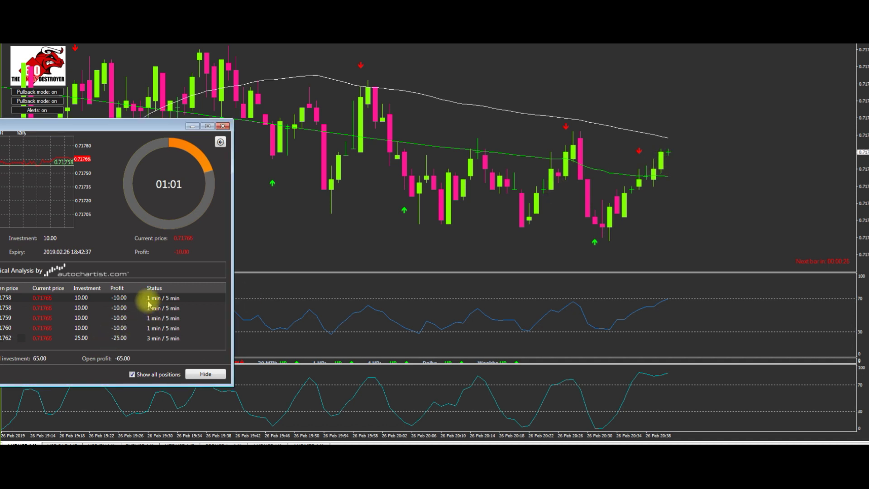
left_click(144, 323)
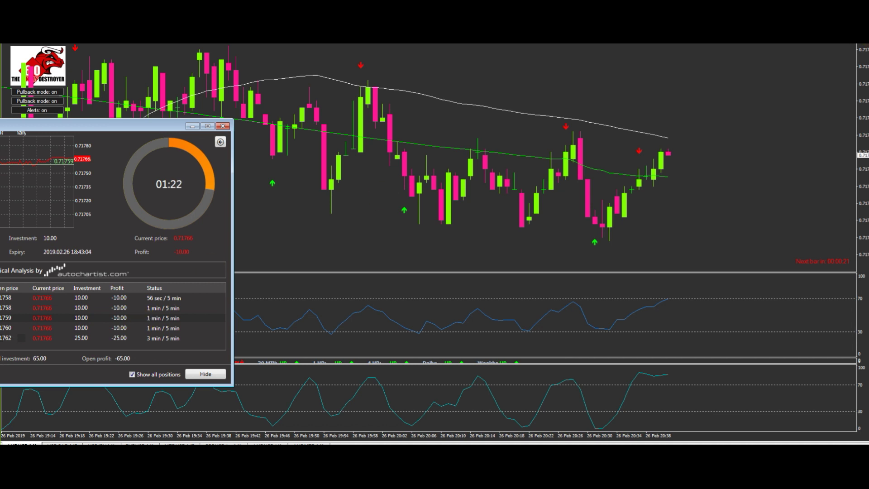
left_click(852, 15)
left_click(745, 178)
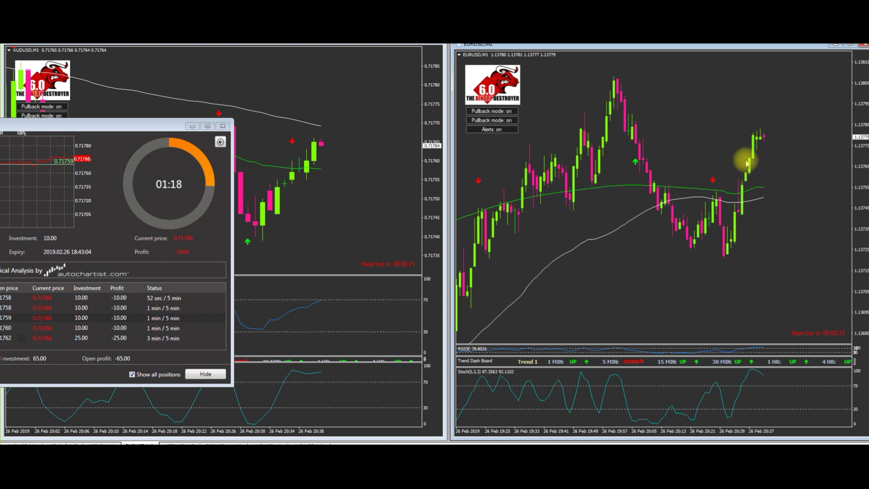
Zoom out the EURUSD chart, check the first trade, then maximize AUDUSD and zoom in one step.
key("minus")
key("plus")
key("minus")
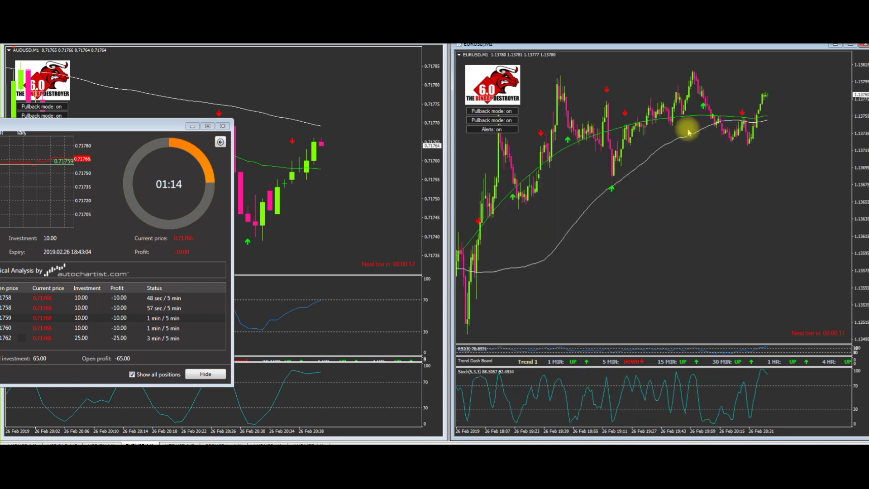
key("minus")
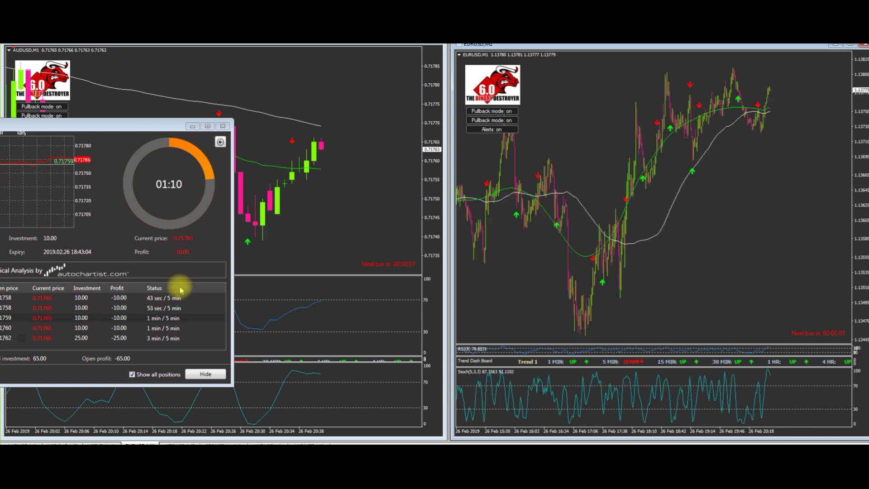
left_click(168, 299)
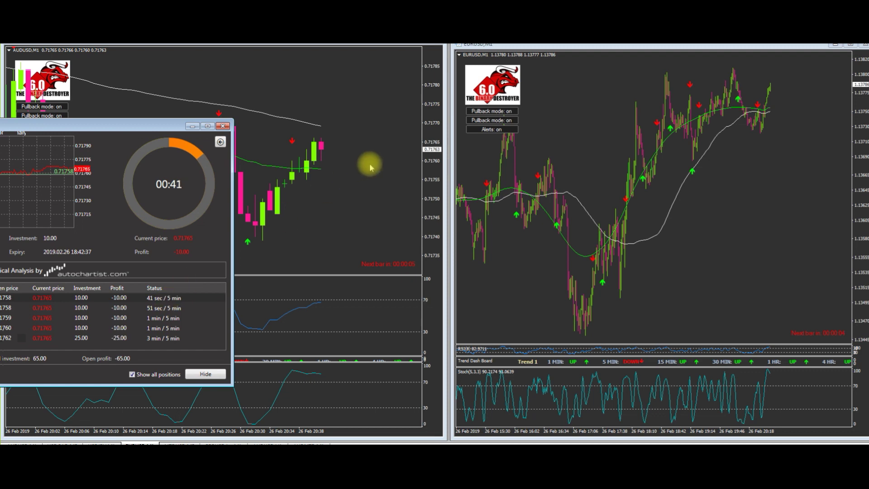
left_click(419, 40)
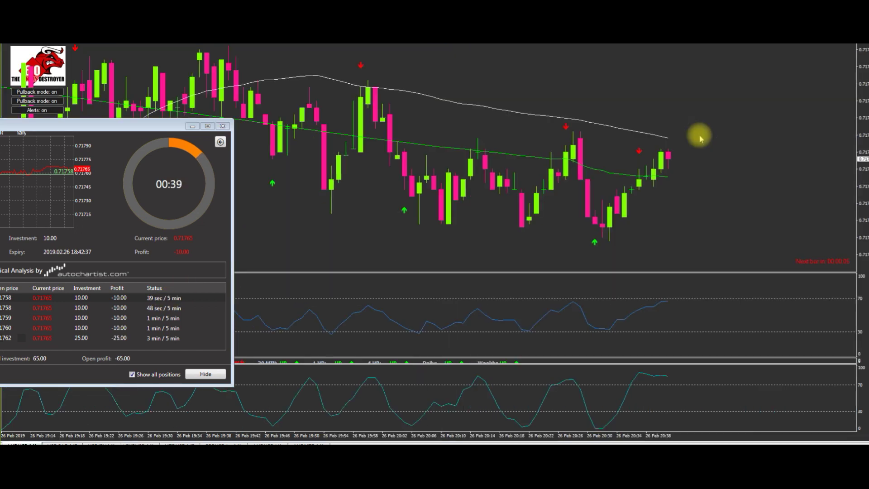
key("plus")
left_click(658, 141)
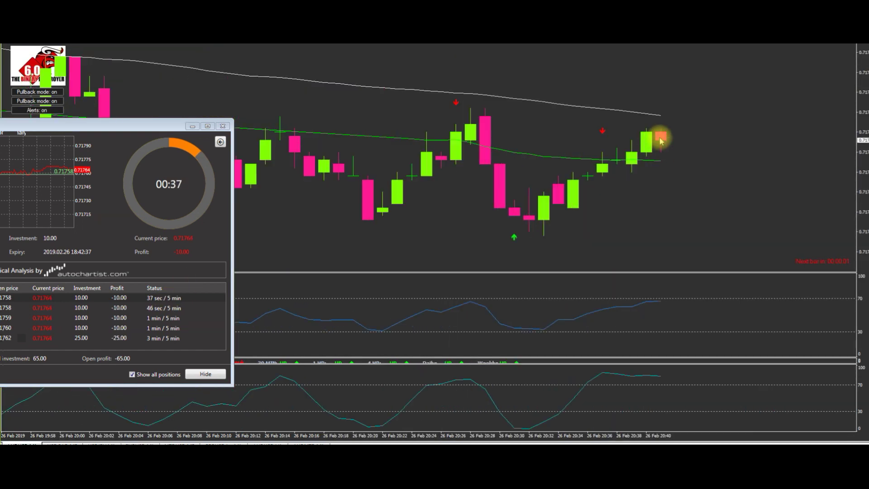
Review each open trade's details, then move the trading panel up and to the right.
left_click(128, 302)
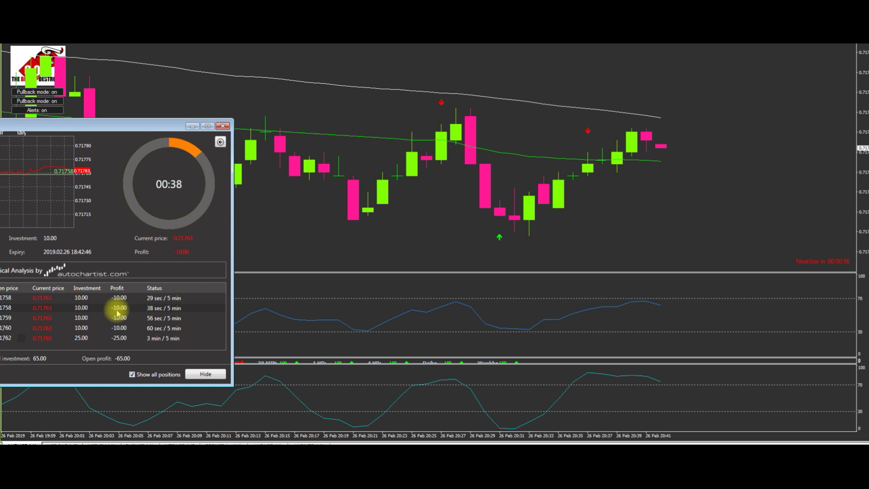
left_click(105, 337)
left_click(105, 329)
left_click(107, 320)
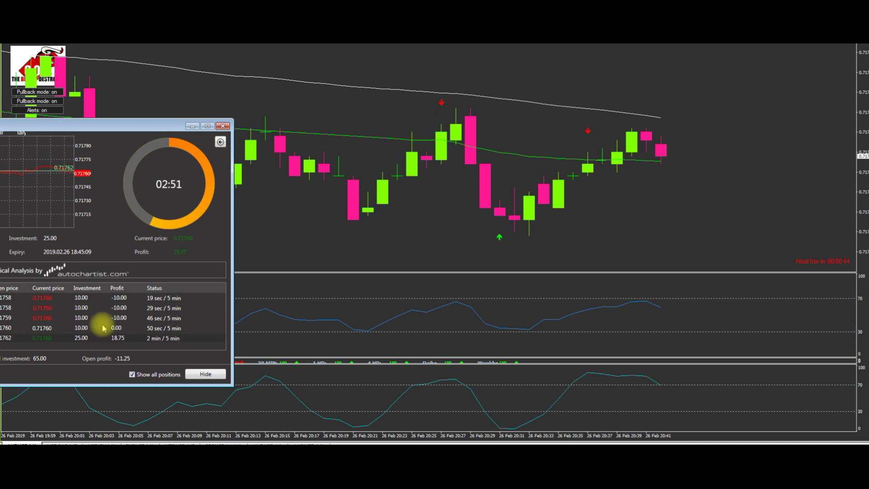
left_click(107, 301)
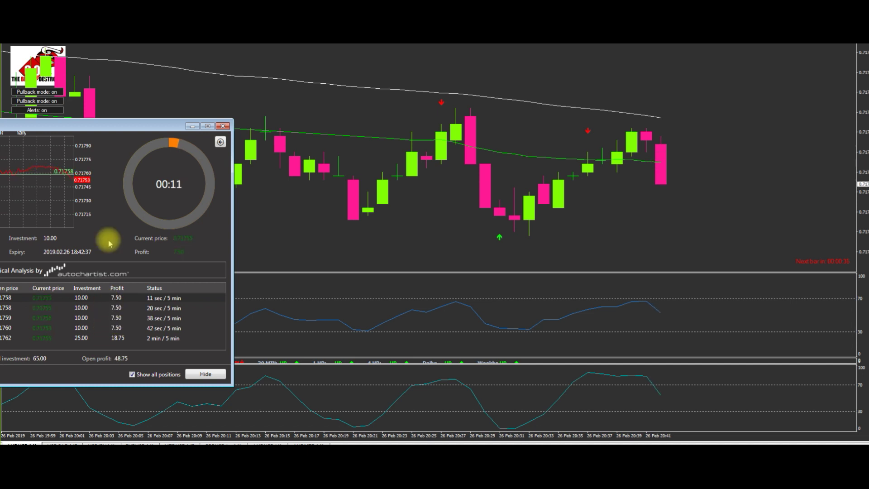
left_click_drag(127, 125, 197, 93)
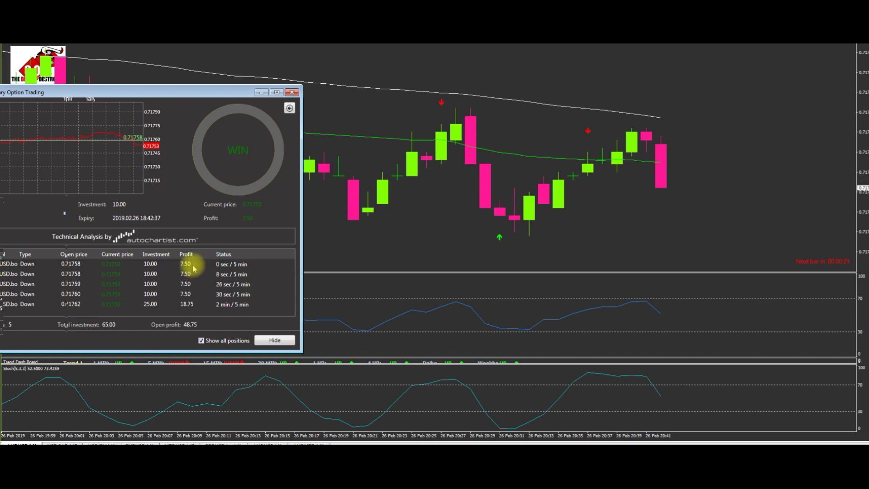
Zoom out and pan the AUDUSD chart, check the remaining 25.00 trade, and switch to the notes document.
left_click(192, 277)
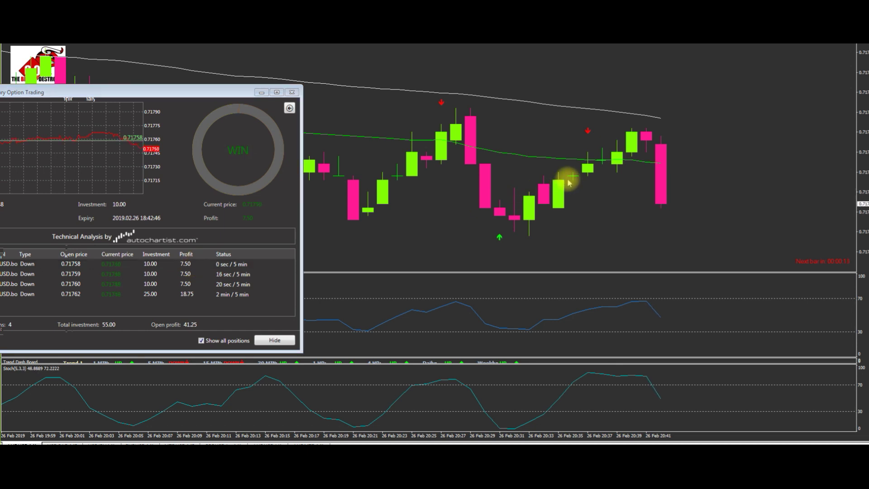
key("minus")
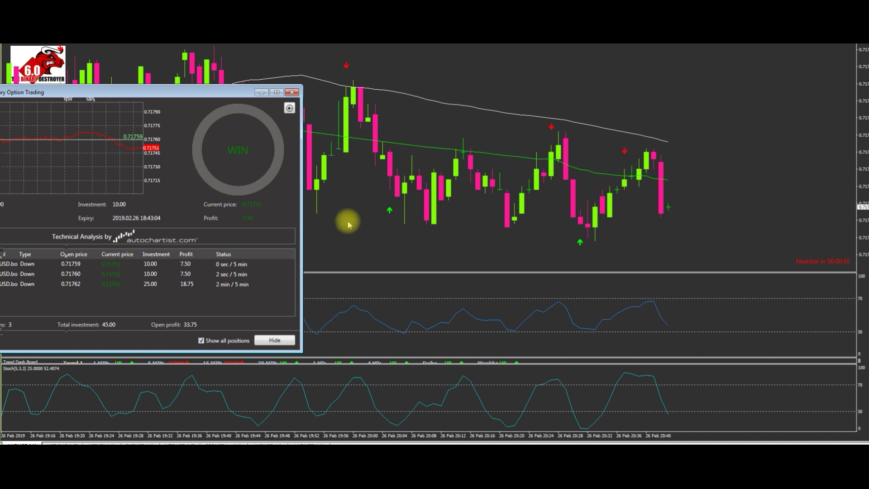
left_click_drag(408, 208, 442, 162)
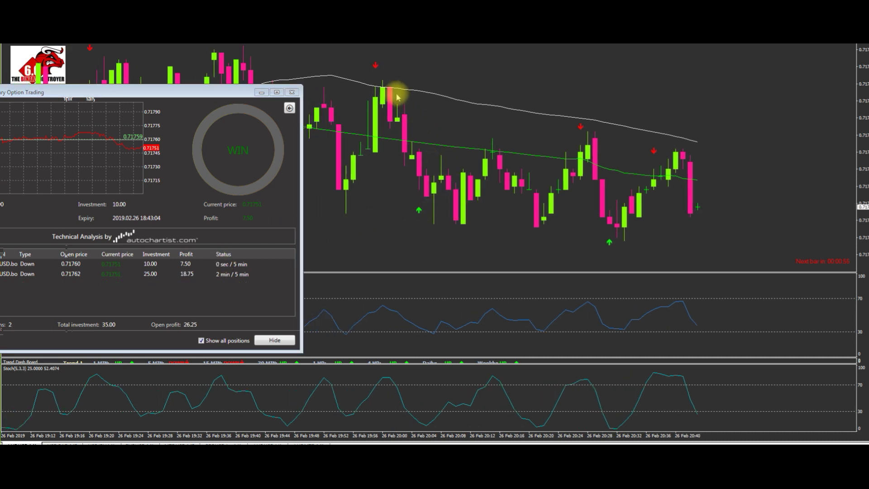
scroll(357, 84, "down", 1)
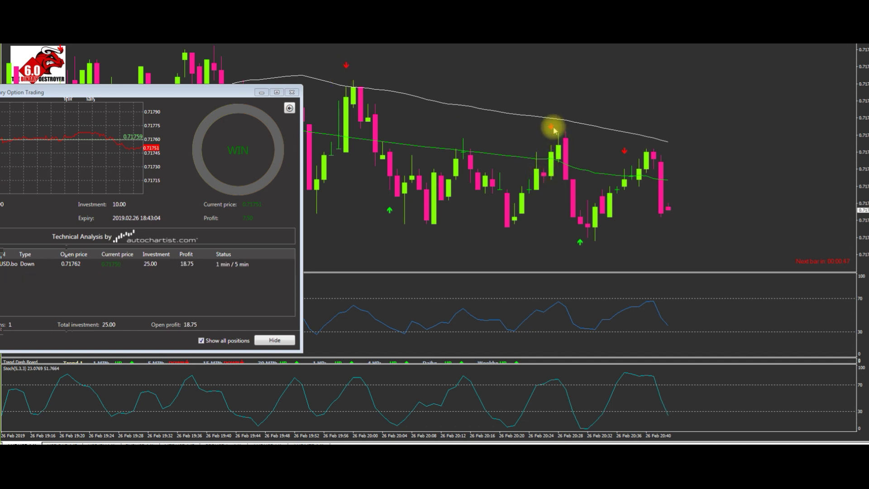
mouse_move(627, 181)
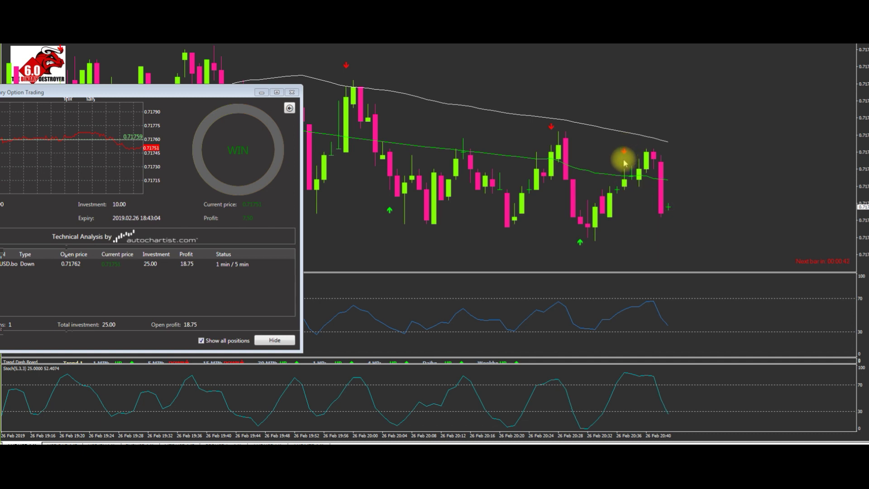
left_click(216, 267)
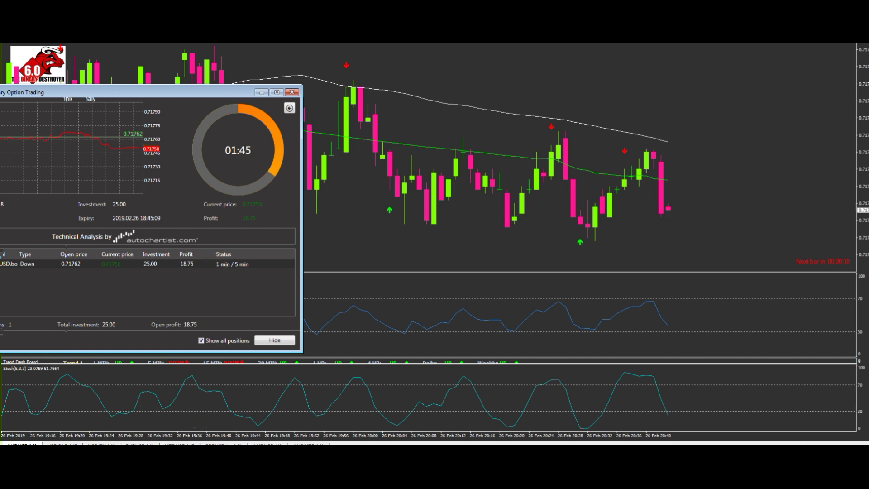
left_click(217, 453)
Replace the Wins count 4 with 9 in the notes and switch back to MetaTrader.
left_click(408, 221)
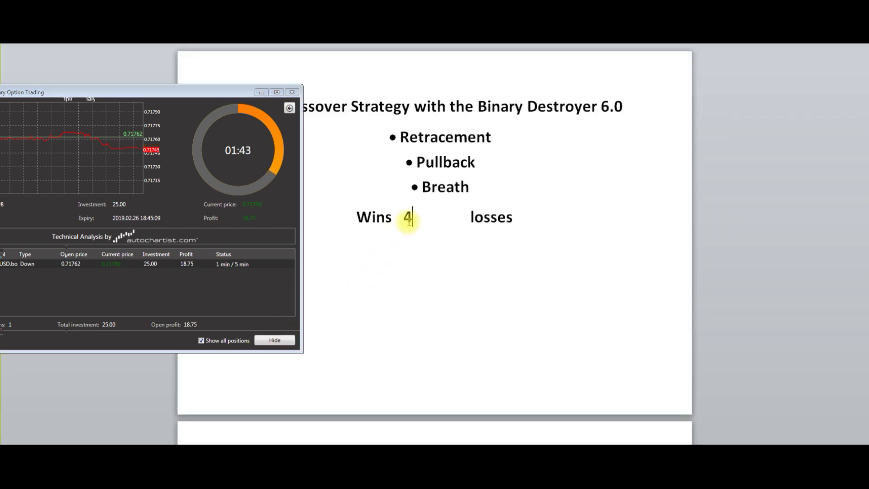
key("BackSpace")
type("9")
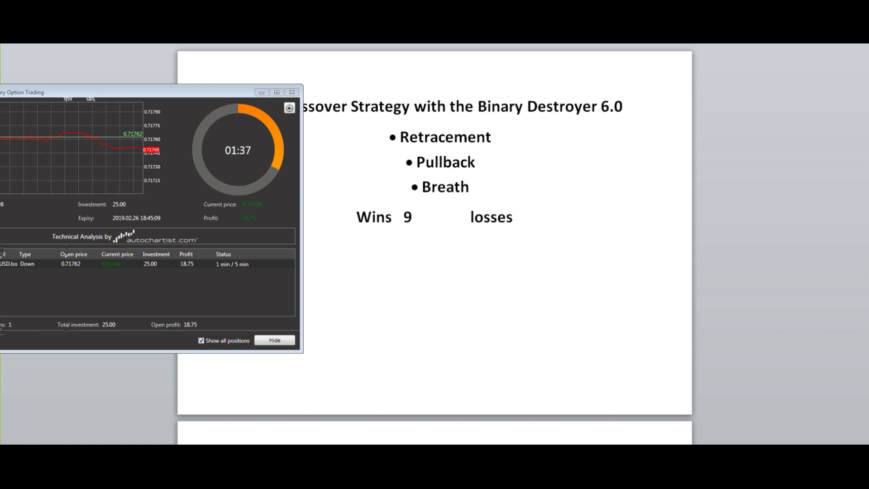
key("alt+Tab")
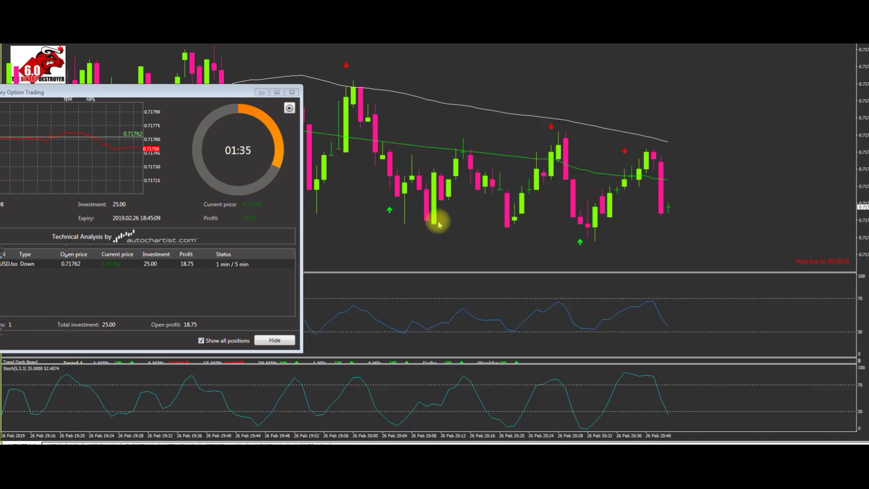
Bring the trading window forward and switch the main chart to EURUSD.
left_click(197, 271)
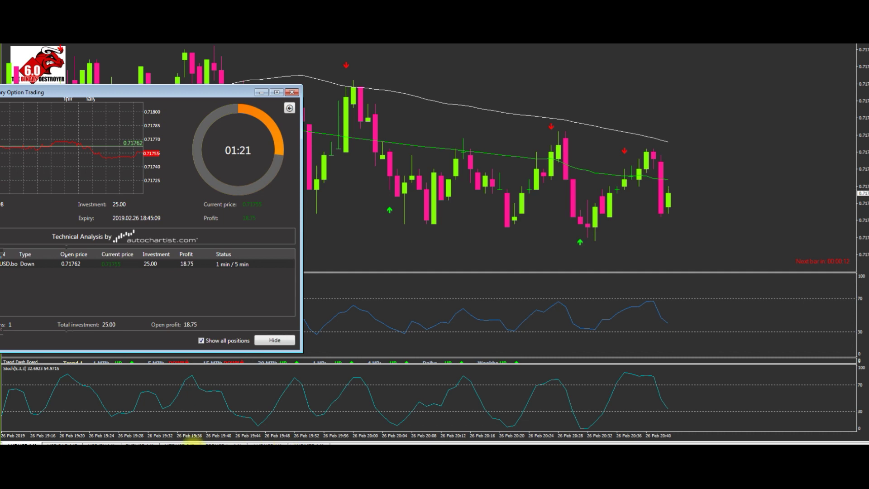
left_click(142, 444)
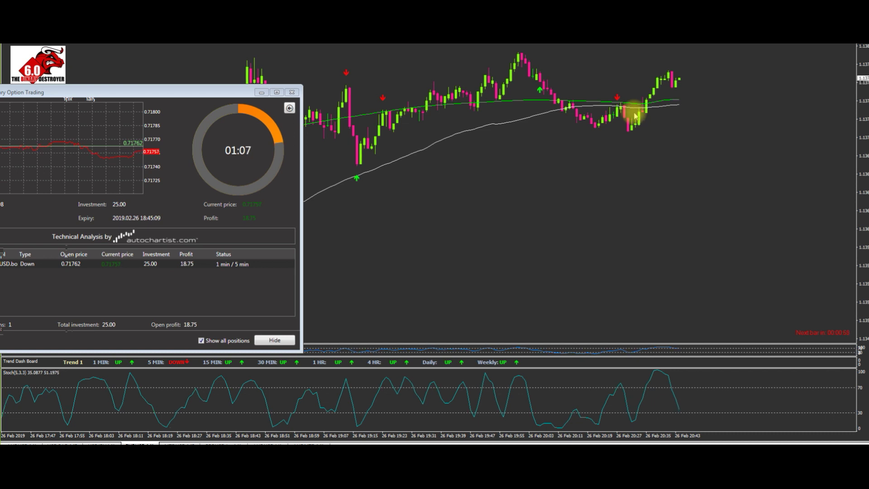
key("minus")
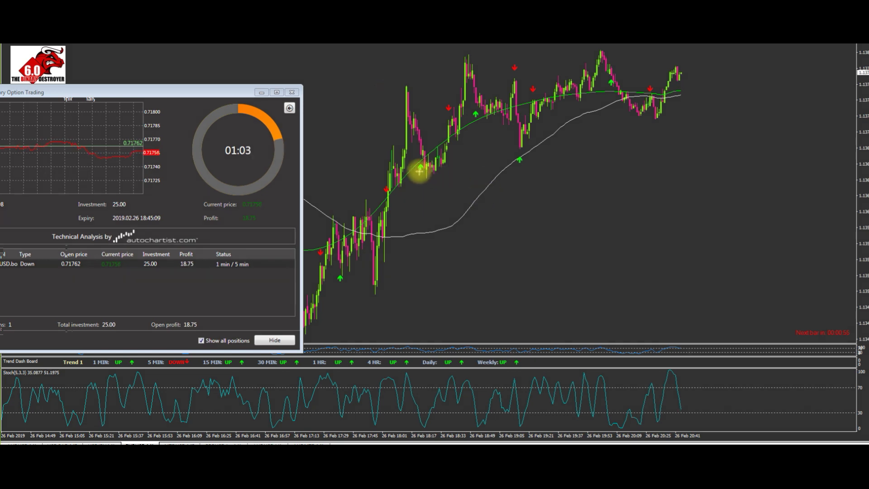
left_click_drag(421, 176, 619, 77)
left_click_drag(680, 63, 707, 49)
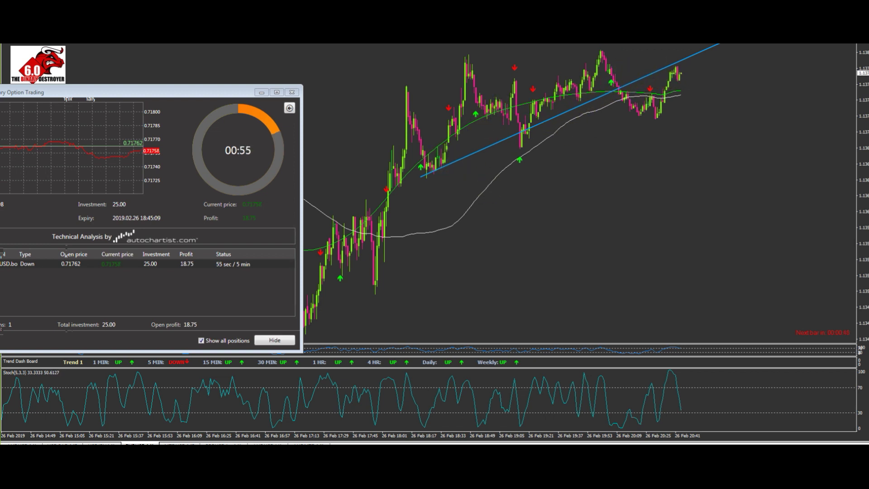
left_click(252, 48)
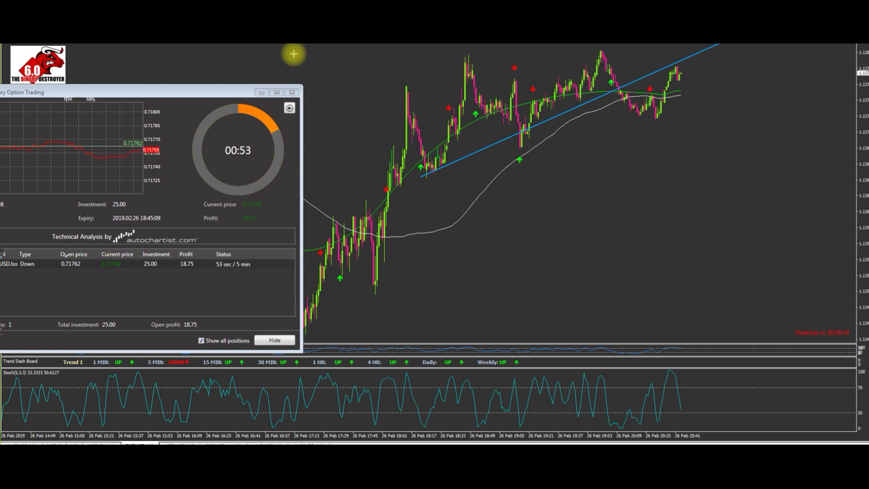
left_click(370, 56)
left_click_drag(419, 86, 405, 86)
left_click_drag(427, 49, 455, 61)
left_click_drag(568, 45, 600, 51)
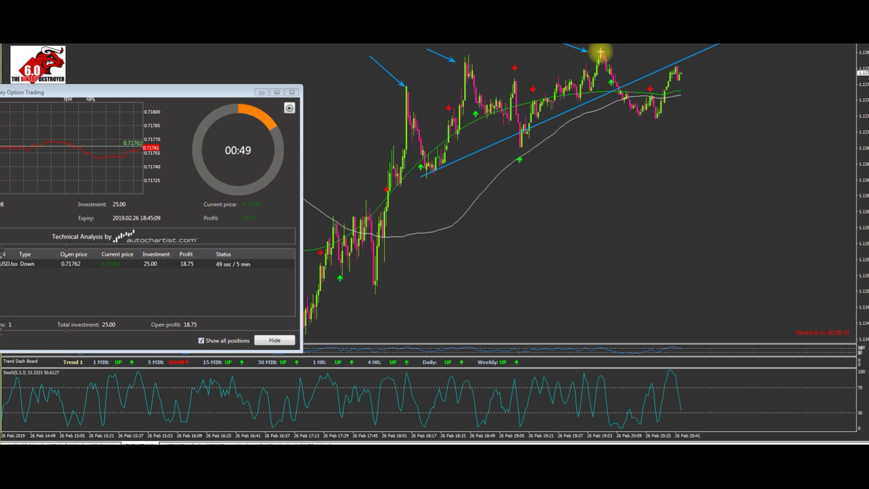
left_click_drag(691, 46, 676, 67)
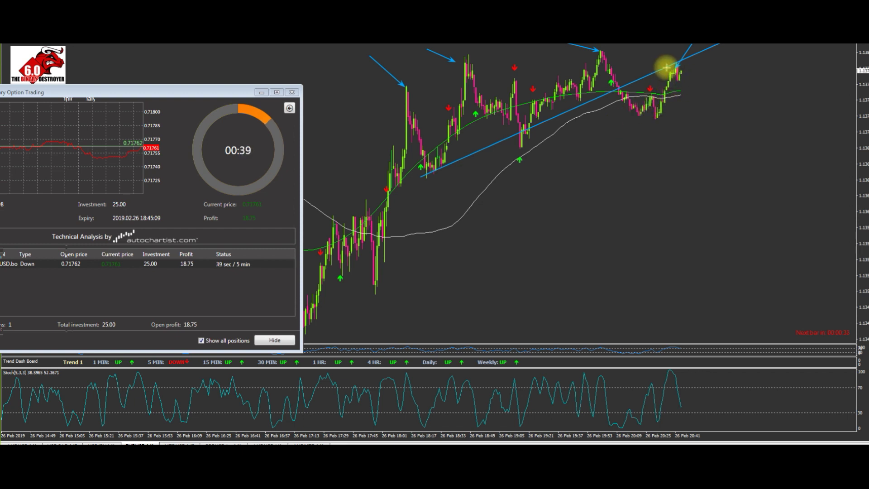
left_click_drag(684, 76, 711, 129)
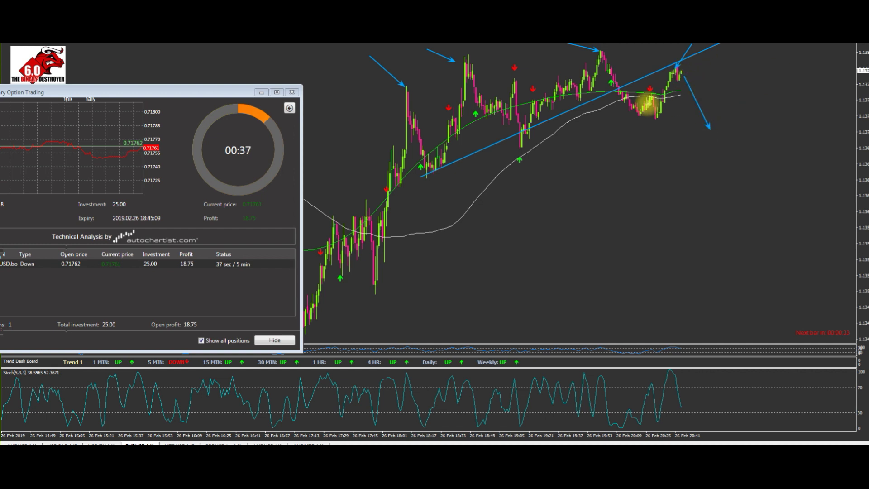
mouse_move(708, 129)
left_mouse_down()
mouse_move(732, 97)
mouse_move(753, 147)
mouse_move(769, 121)
mouse_move(783, 152)
mouse_move(814, 122)
mouse_move(841, 183)
left_mouse_up()
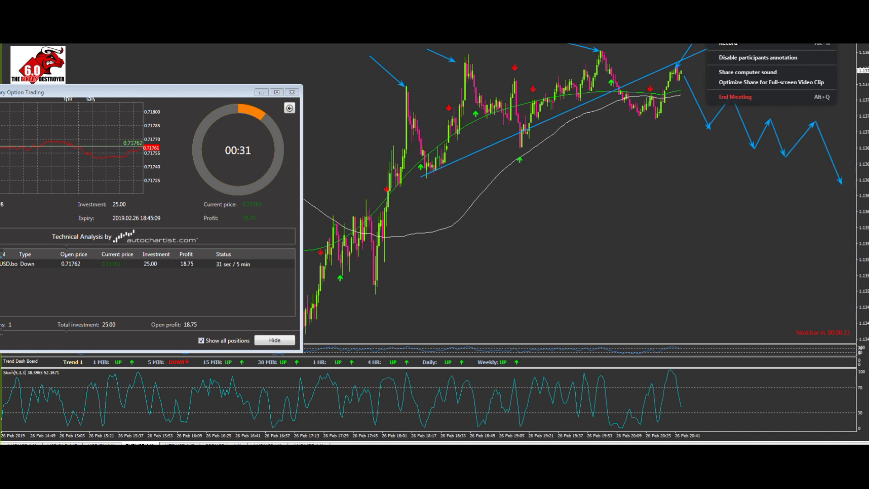
key("Escape")
left_click(420, 45)
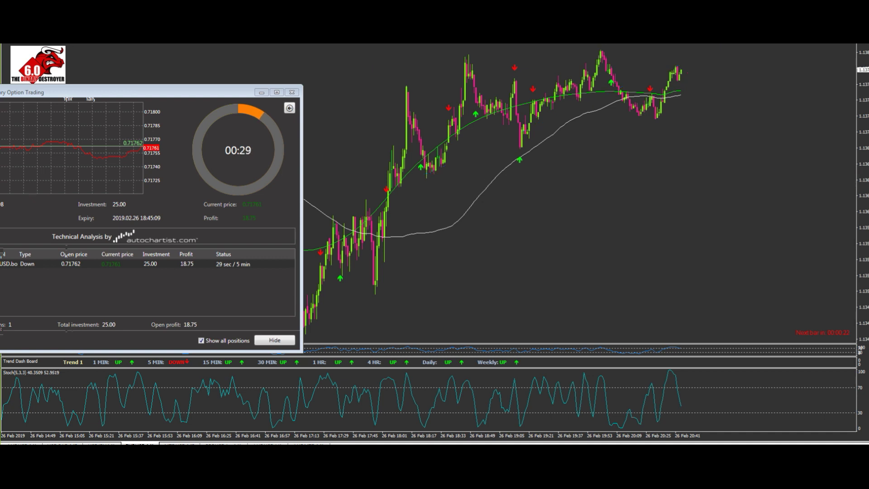
Bring the trading window forward and switch the chart back to AUDUSD.
left_click(118, 267)
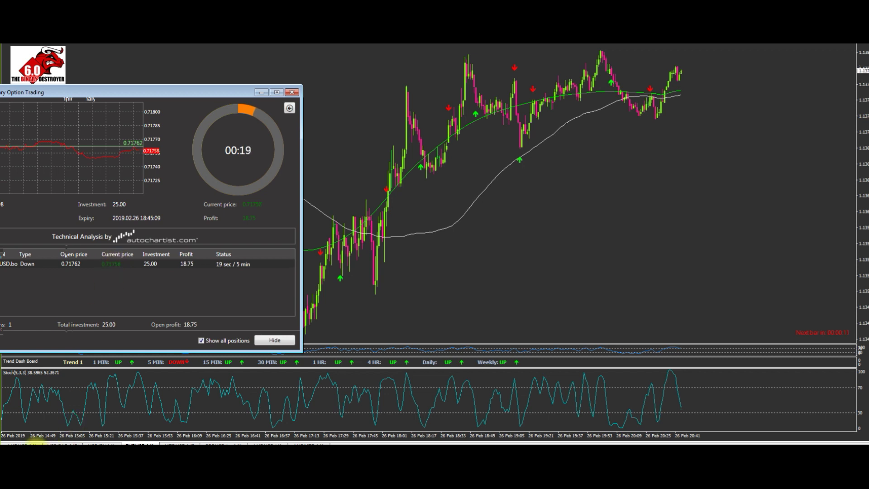
left_click(27, 444)
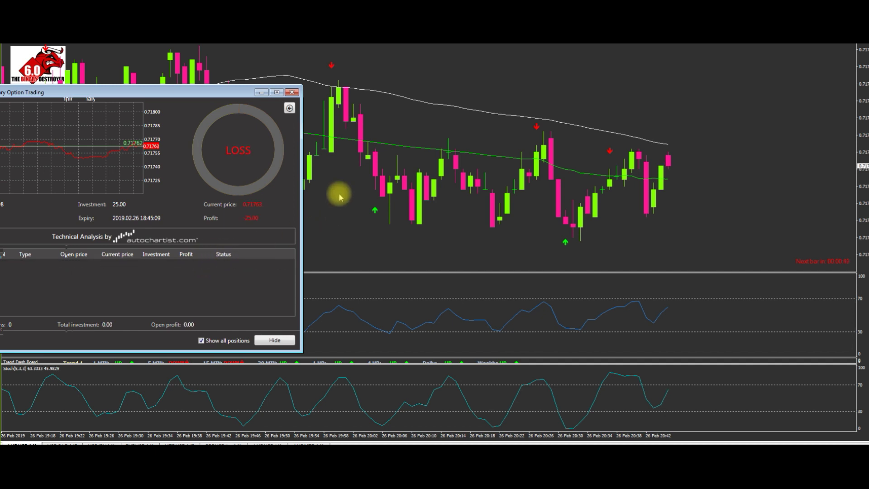
left_click(461, 151)
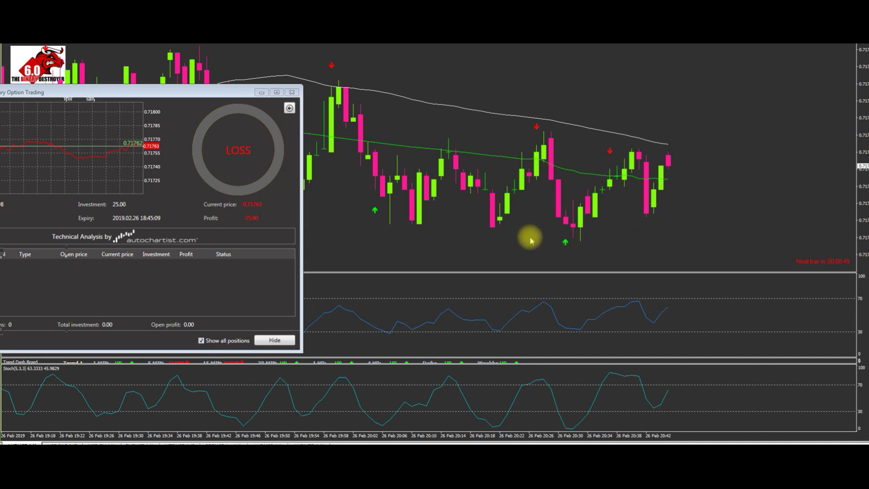
key("minus")
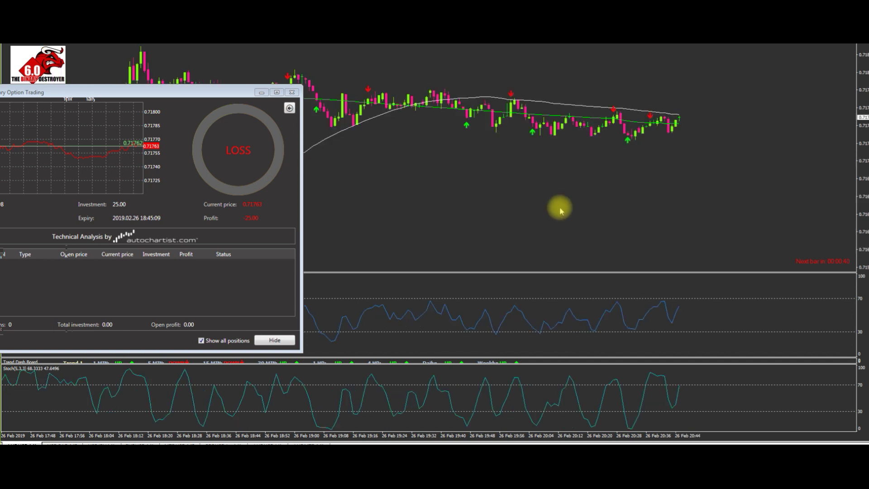
key("plus")
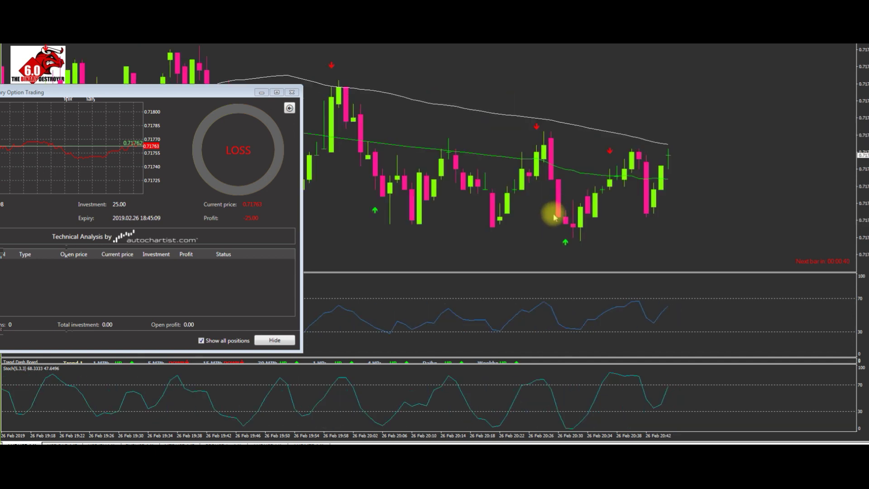
left_click(340, 27)
left_click(269, 27)
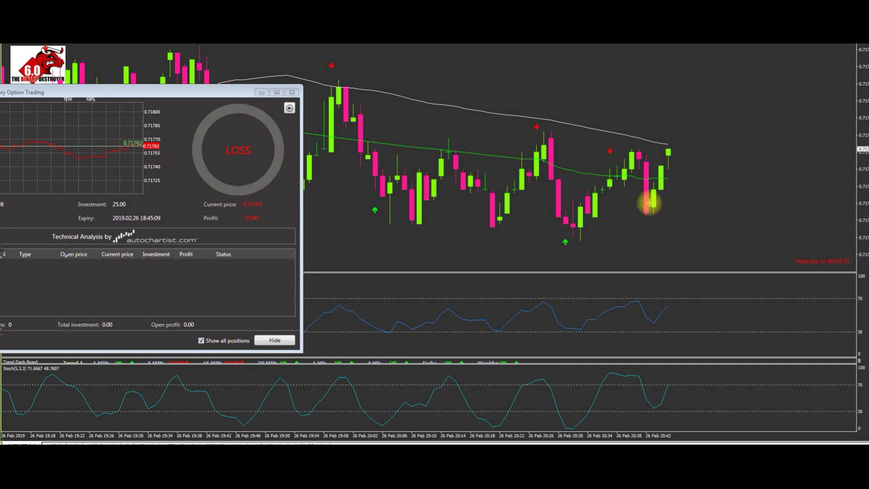
left_click_drag(355, 264, 402, 228)
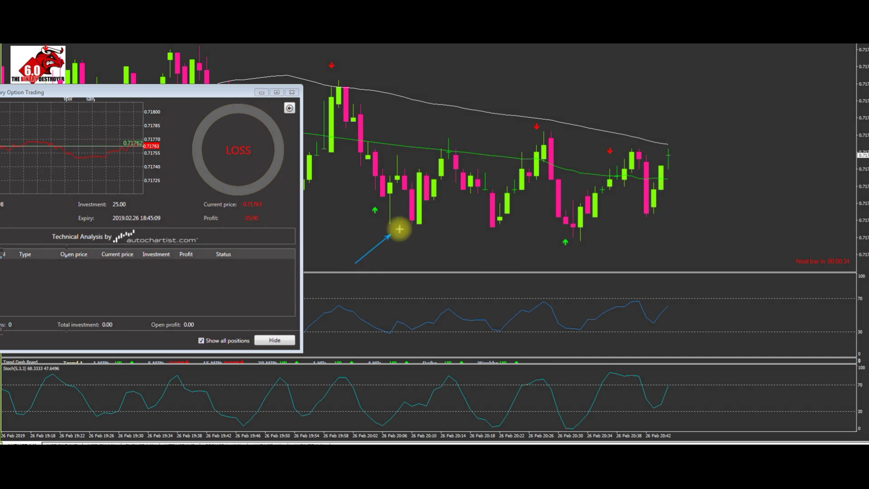
left_click_drag(405, 268, 495, 229)
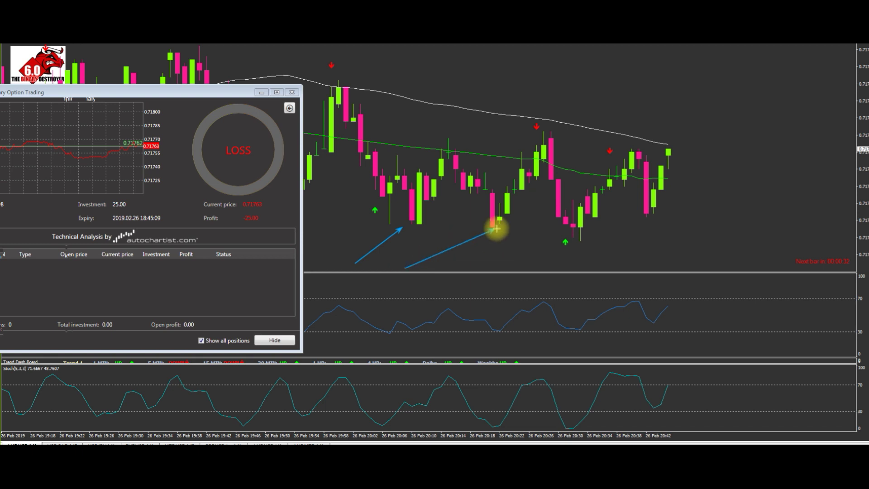
left_click_drag(510, 265, 576, 226)
left_click_drag(642, 265, 646, 217)
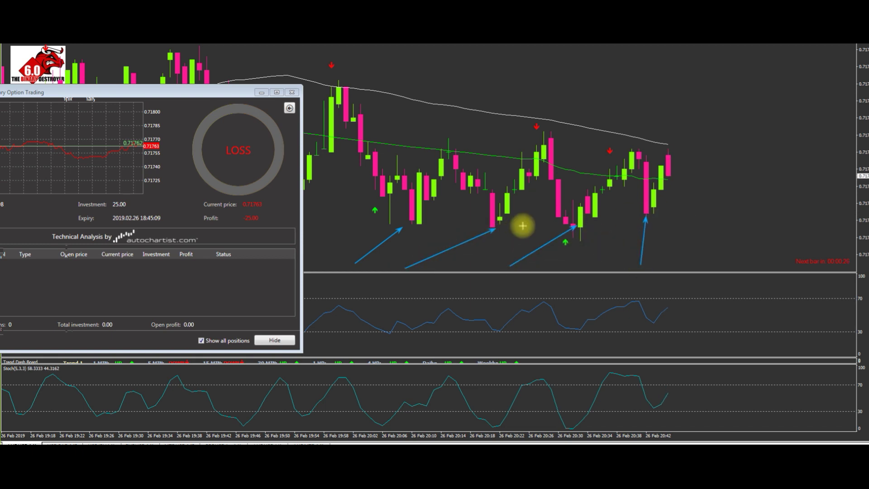
left_click(471, 44)
left_click(398, 44)
left_click(416, 45)
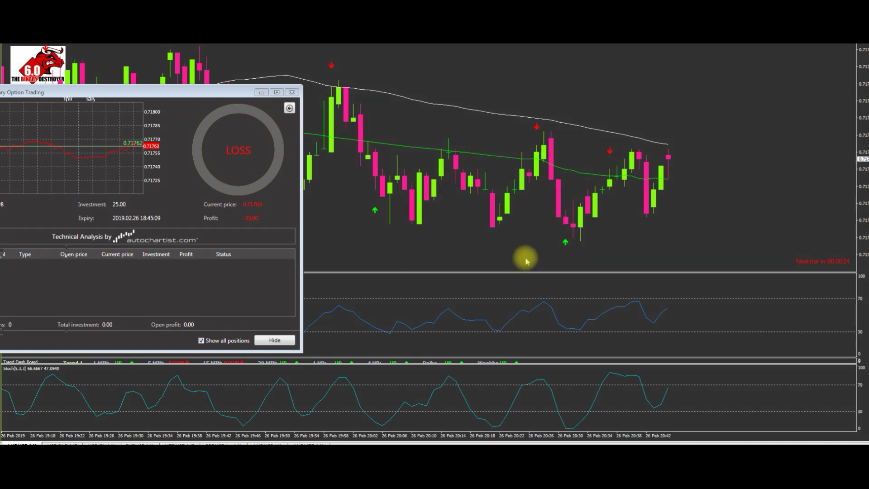
key("minus")
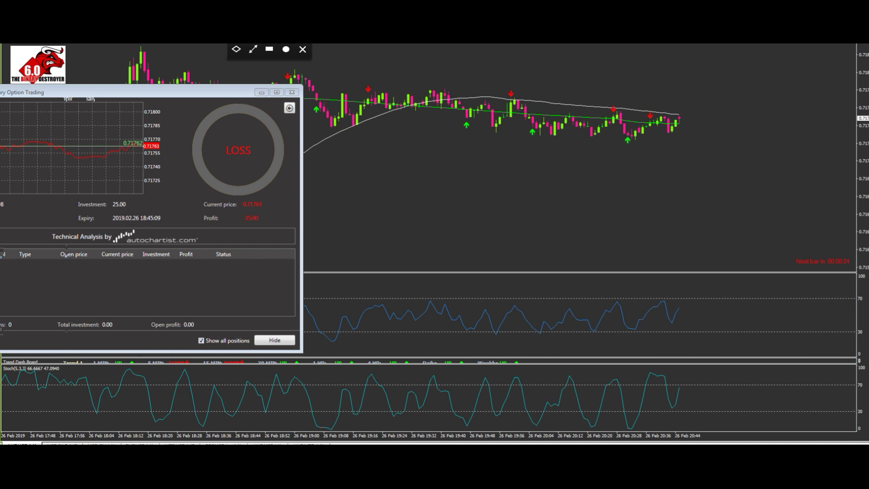
Draw a horizontal support line beneath the latest candle lows on the AUDUSD 0.717 chart.
left_click_drag(530, 143, 740, 138)
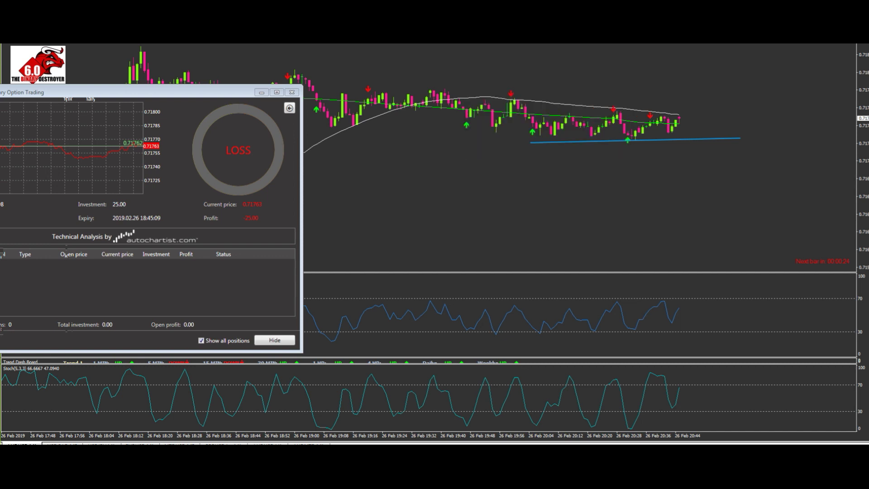
left_click(51, 193)
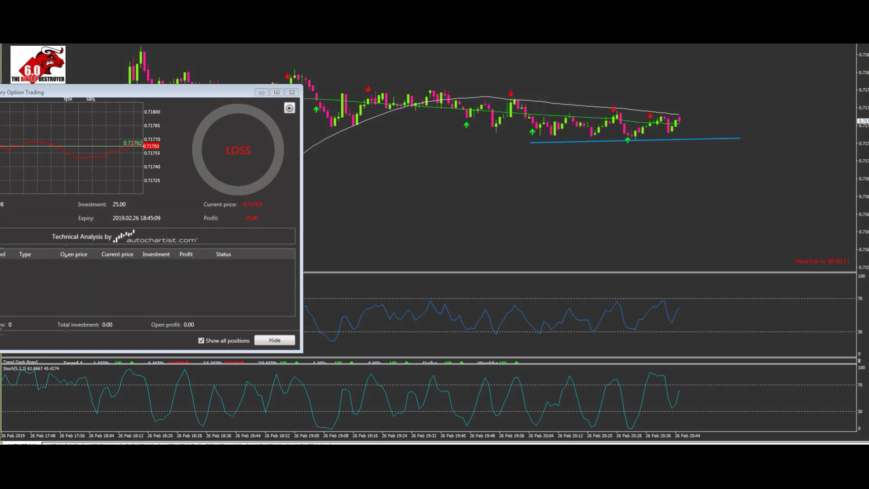